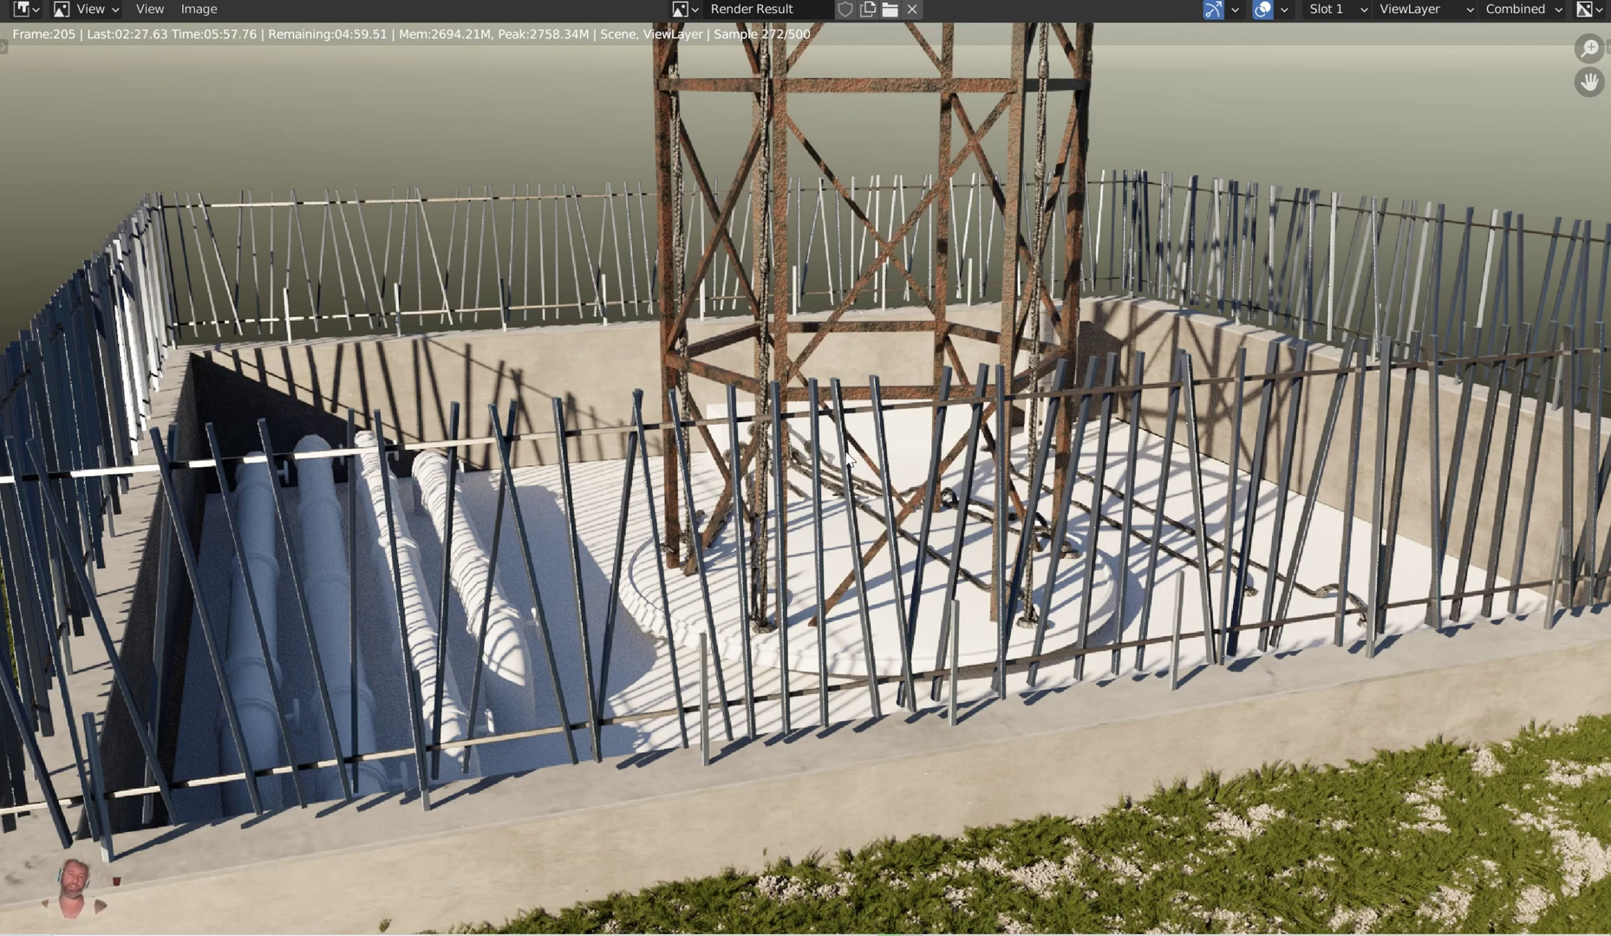
Inspect the rendered tower base, close the render result, and switch to the tower scene window to view its fence, pipes and cables.
scroll(849, 460, "up", 3)
scroll(877, 547, "down", 2)
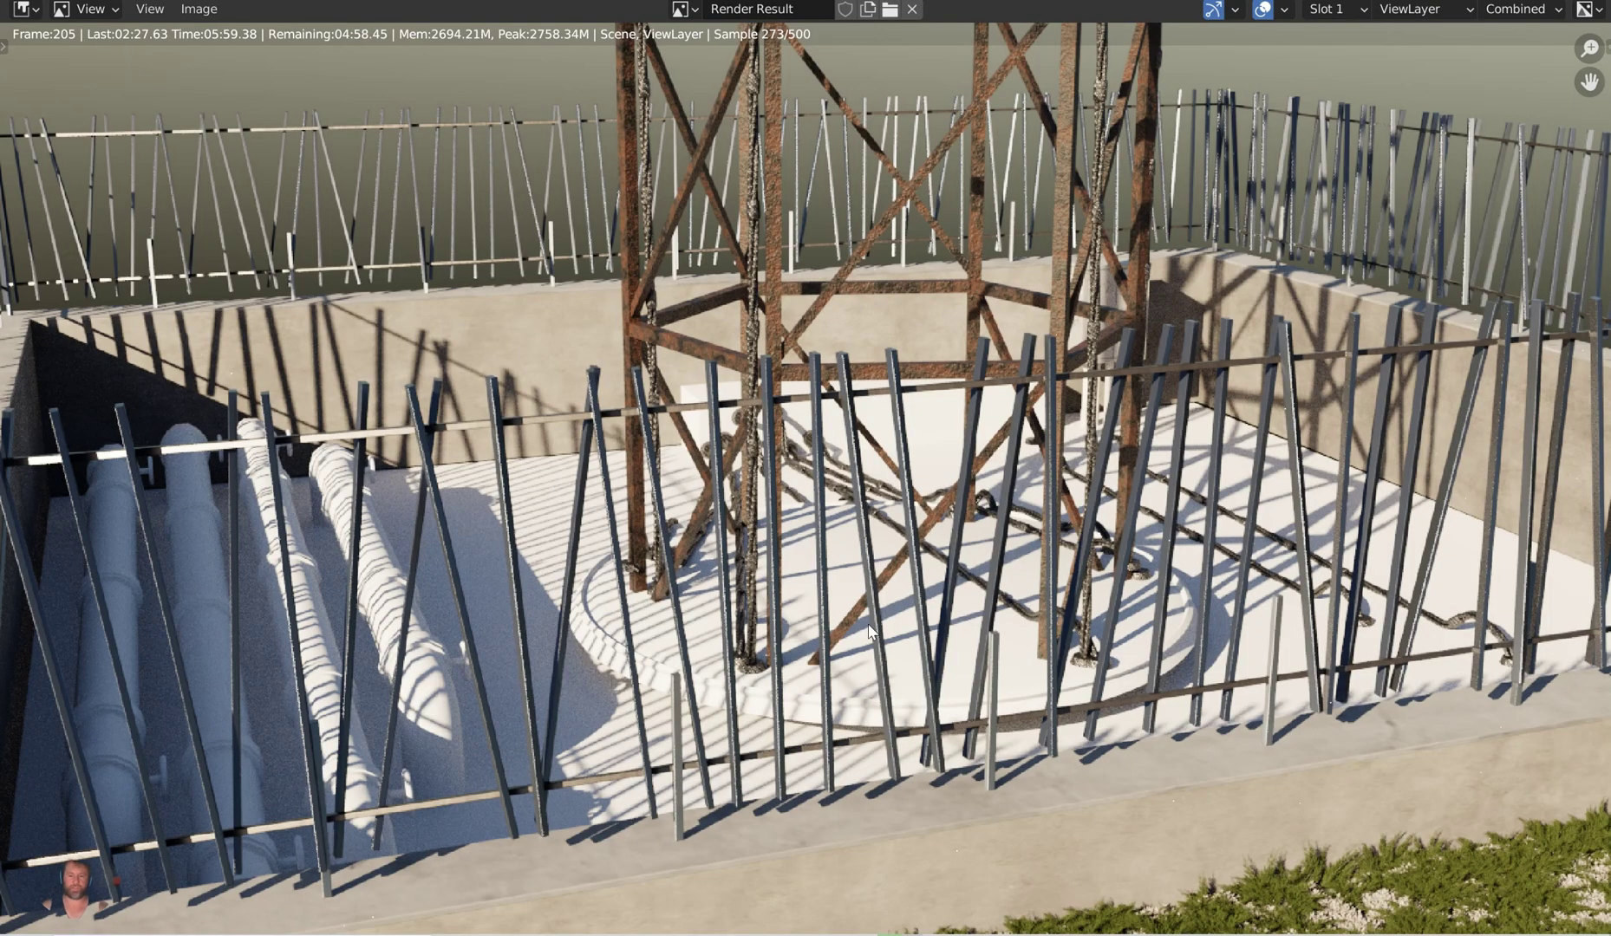
left_click(913, 8)
mouse_move(895, 924)
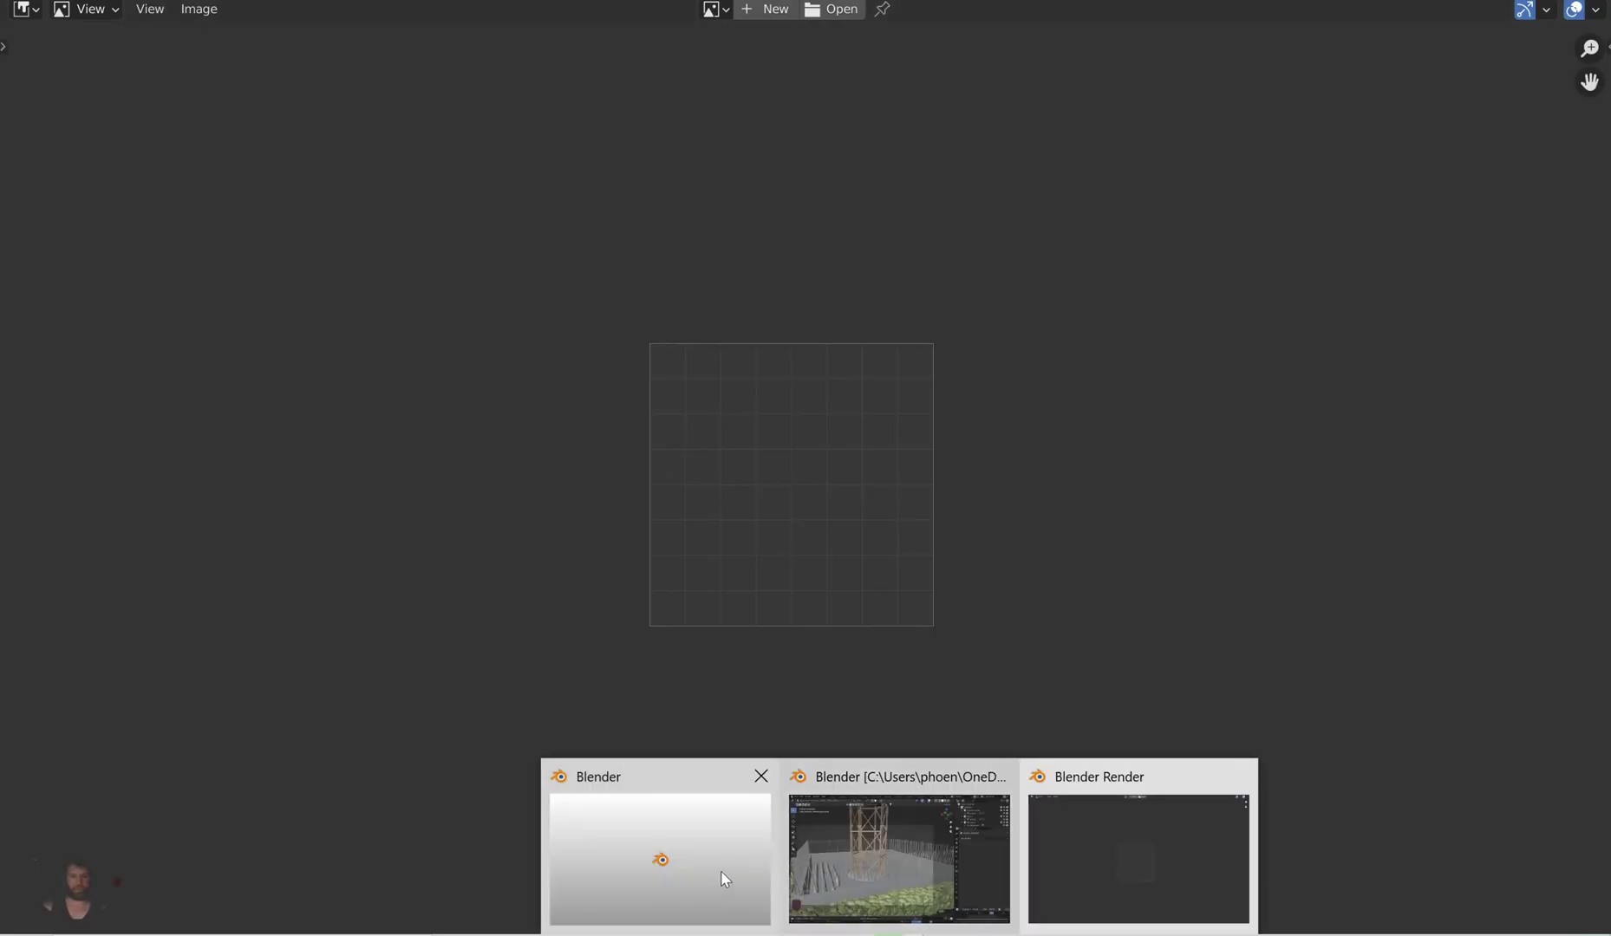
left_click(857, 823)
middle_click_drag(738, 568, 947, 490)
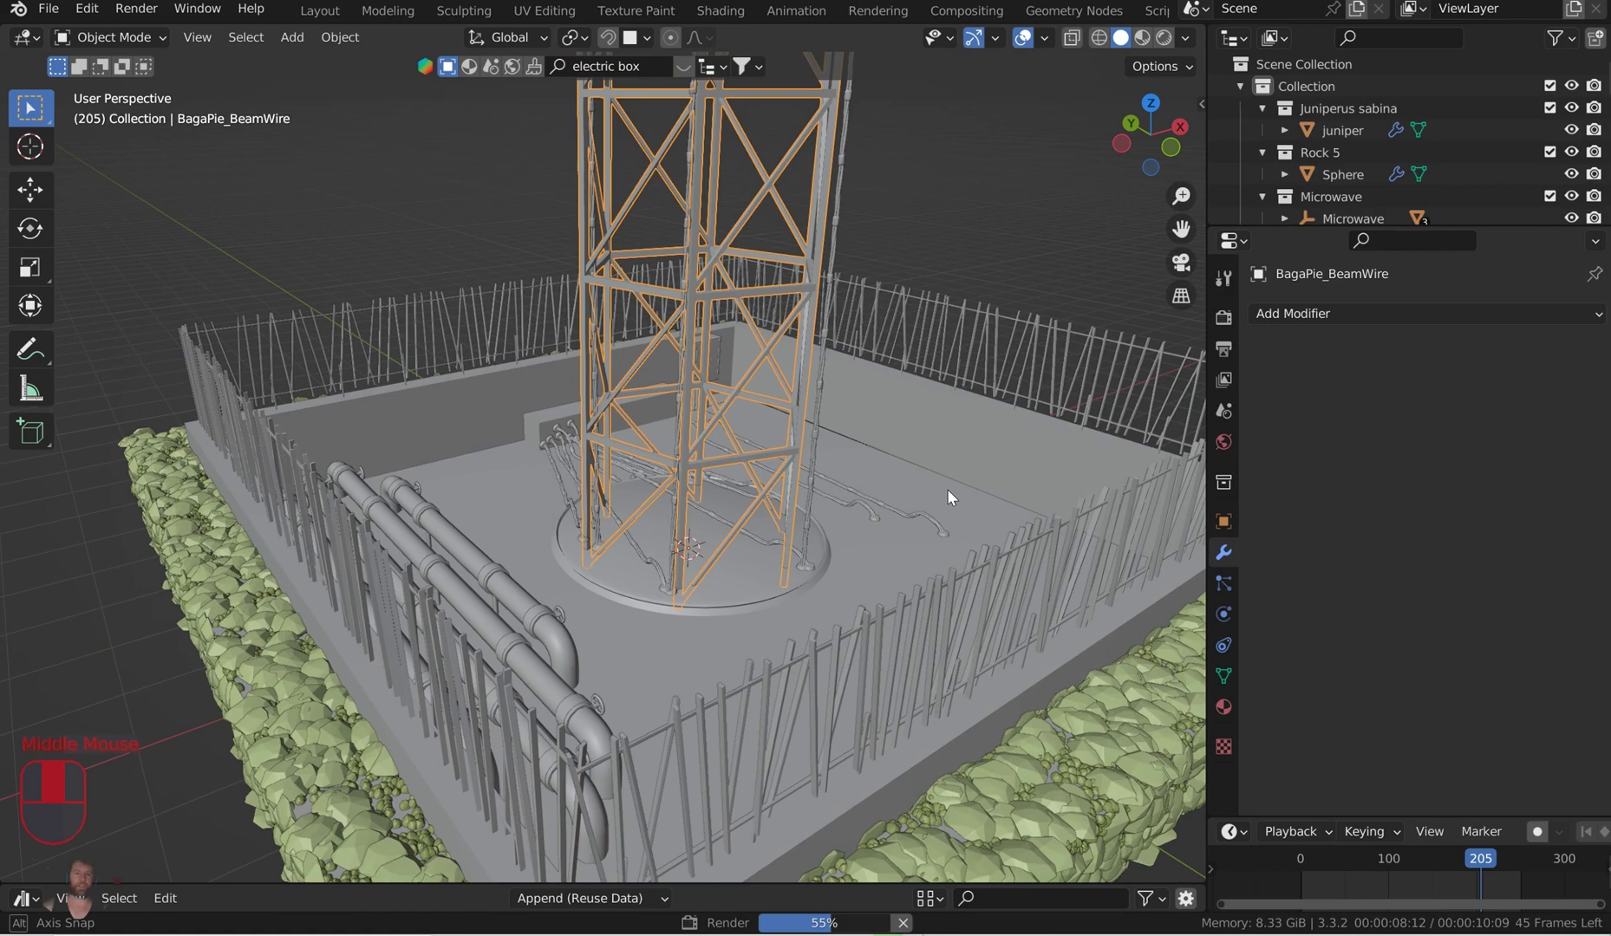
scroll(820, 577, "down", 2)
mouse_move(814, 579)
middle_mouse_down("shift")
mouse_move(805, 525)
mouse_move(719, 631)
mouse_move(800, 584)
middle_mouse_up("shift")
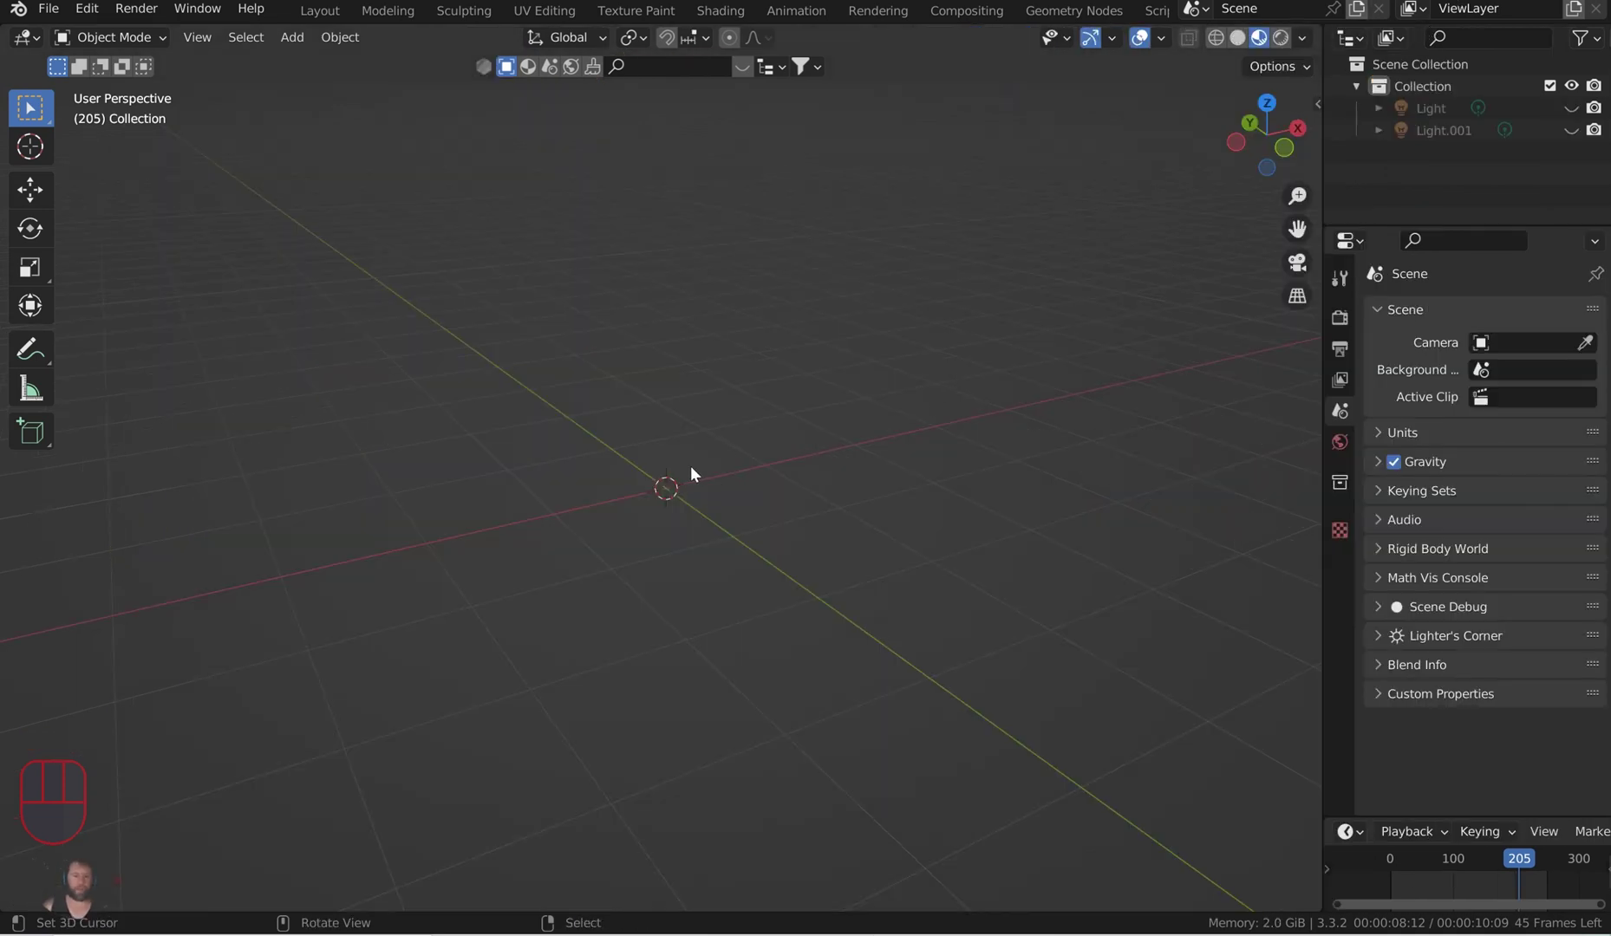
Add a plane at the world origin, scale it up to a large ground surface, and display the viewport in solid shading.
key("shift+a")
left_click(806, 350)
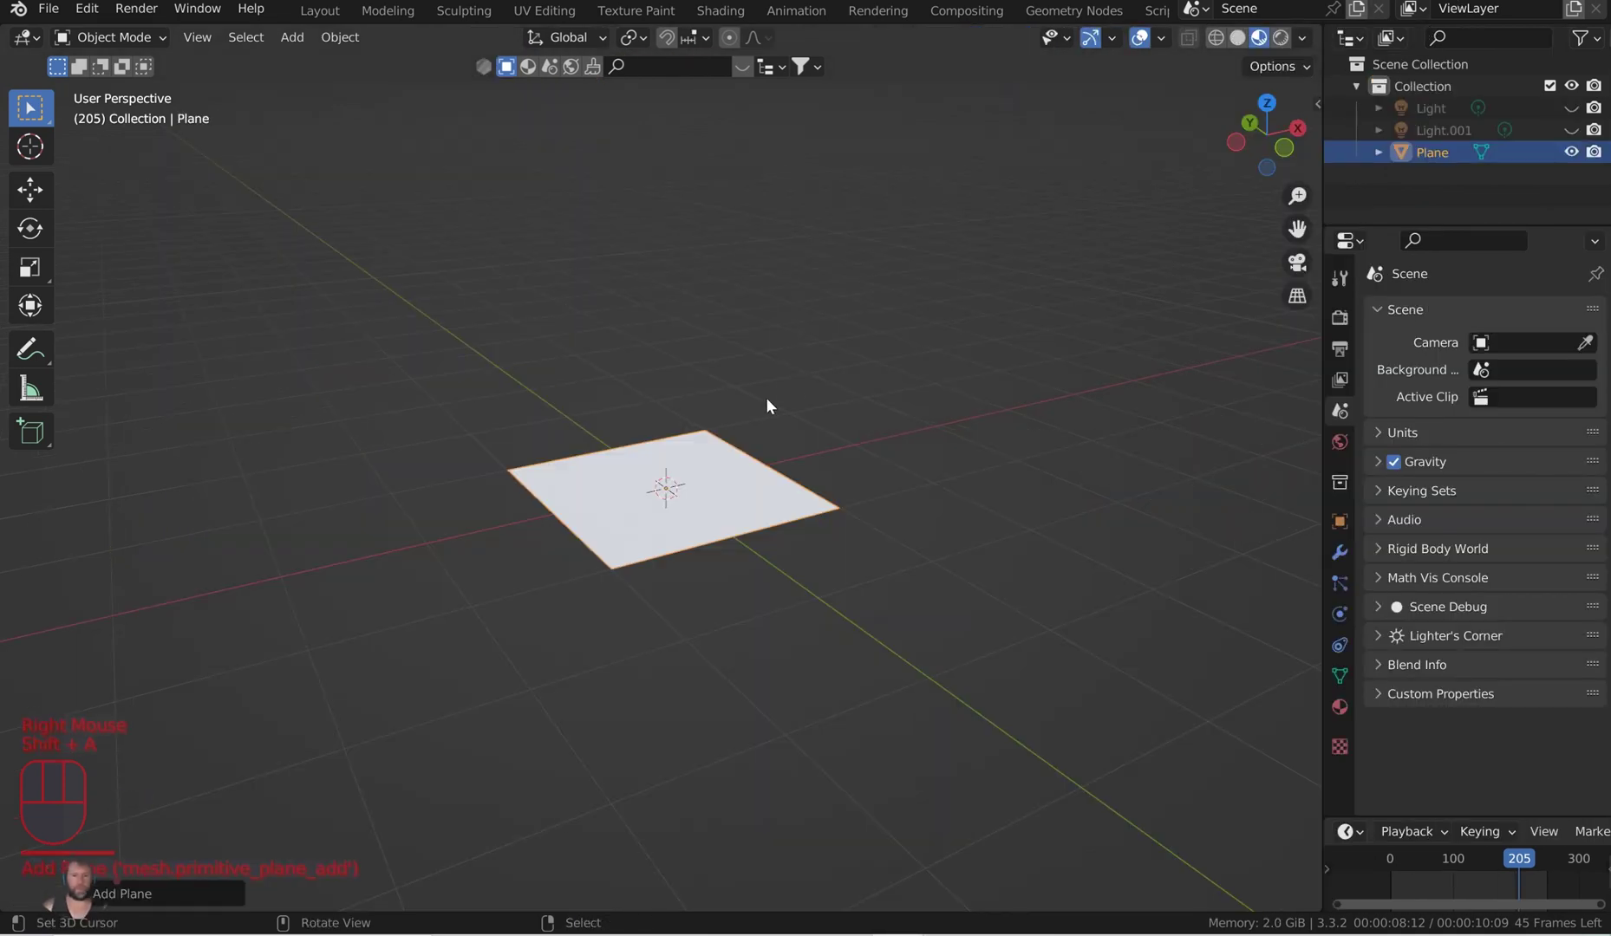
key("s")
left_click(1027, 176)
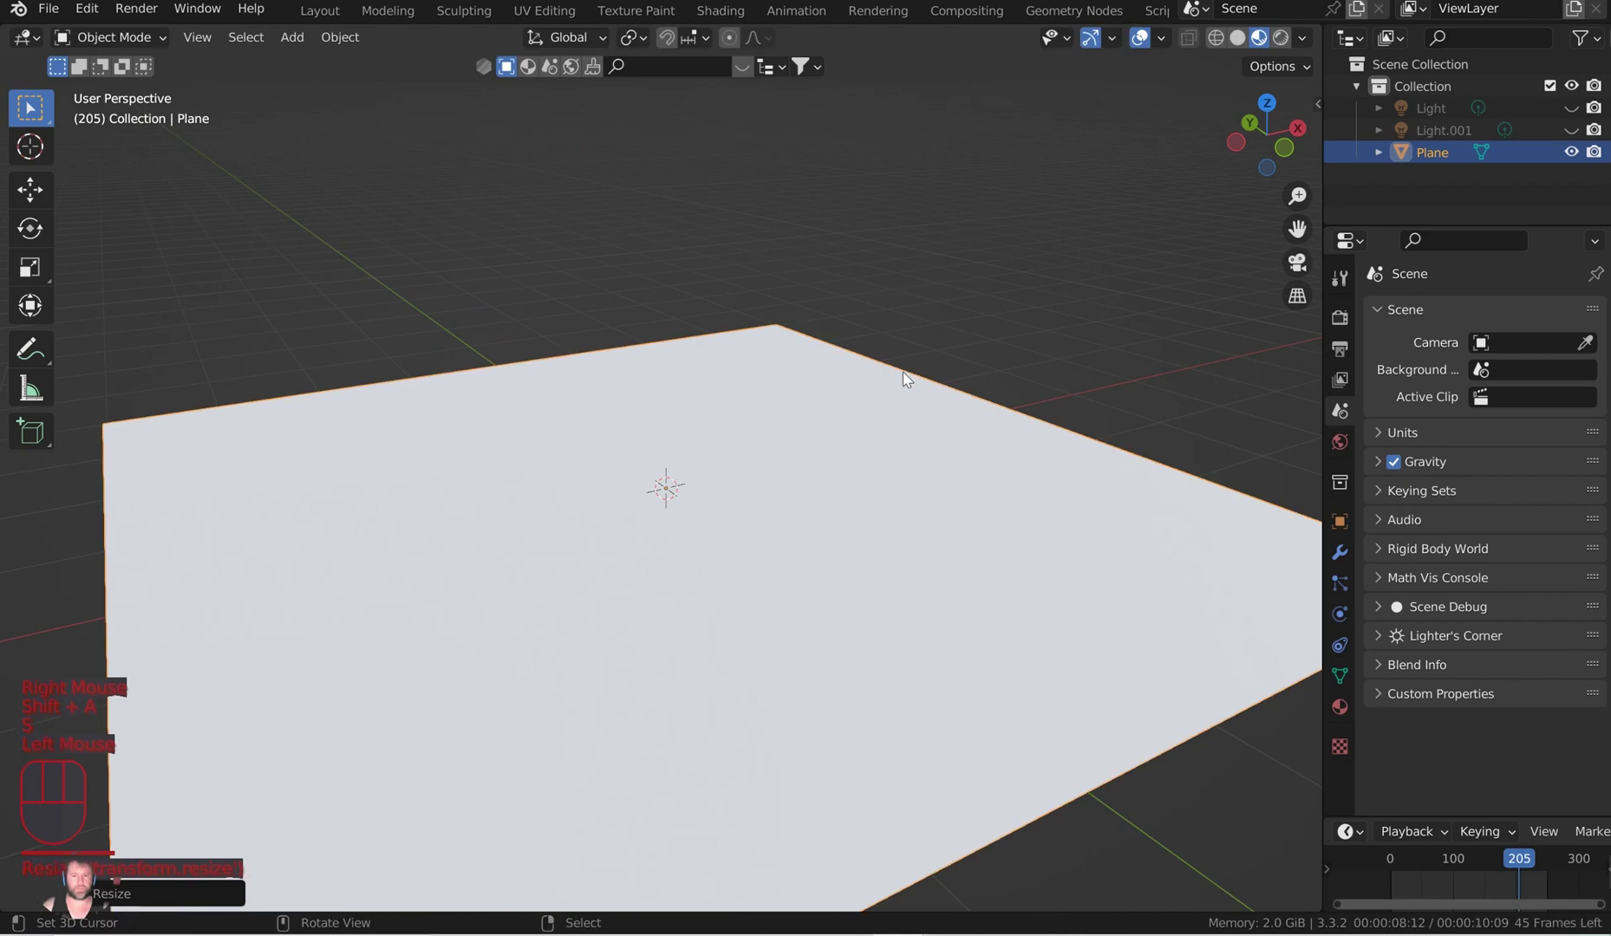
left_click(1237, 38)
middle_click_drag(1067, 286, 961, 393)
Create a BagaPie cable on the plane, draw two roughly parallel cables along its surface, and return to Object Mode.
right_click(817, 475)
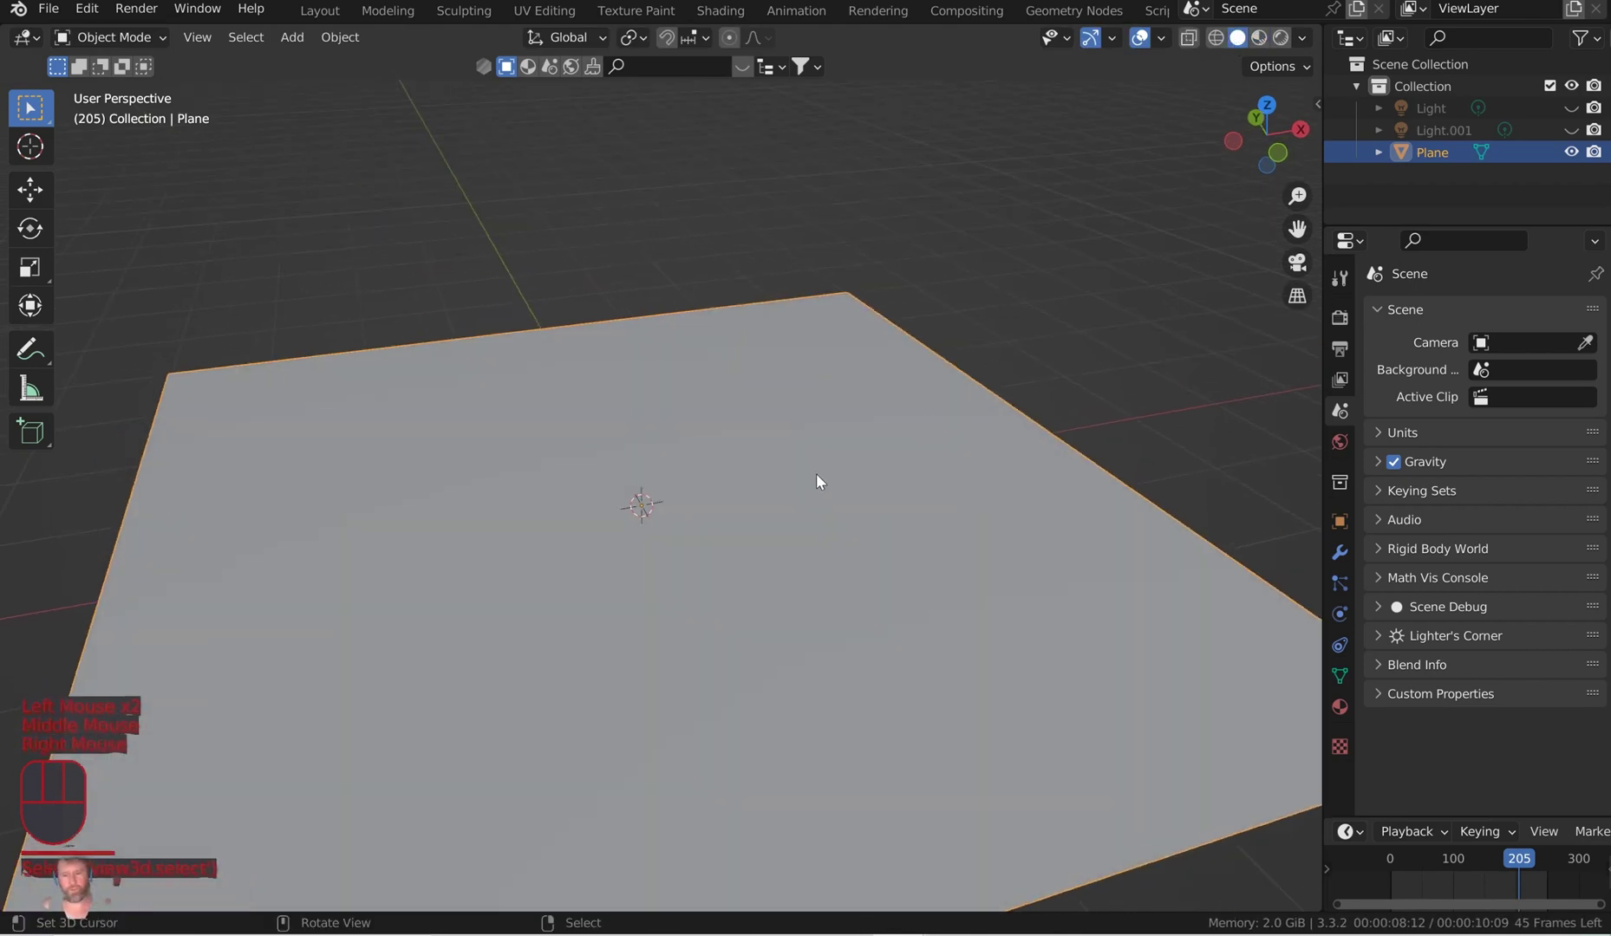
key("j")
left_click(975, 521)
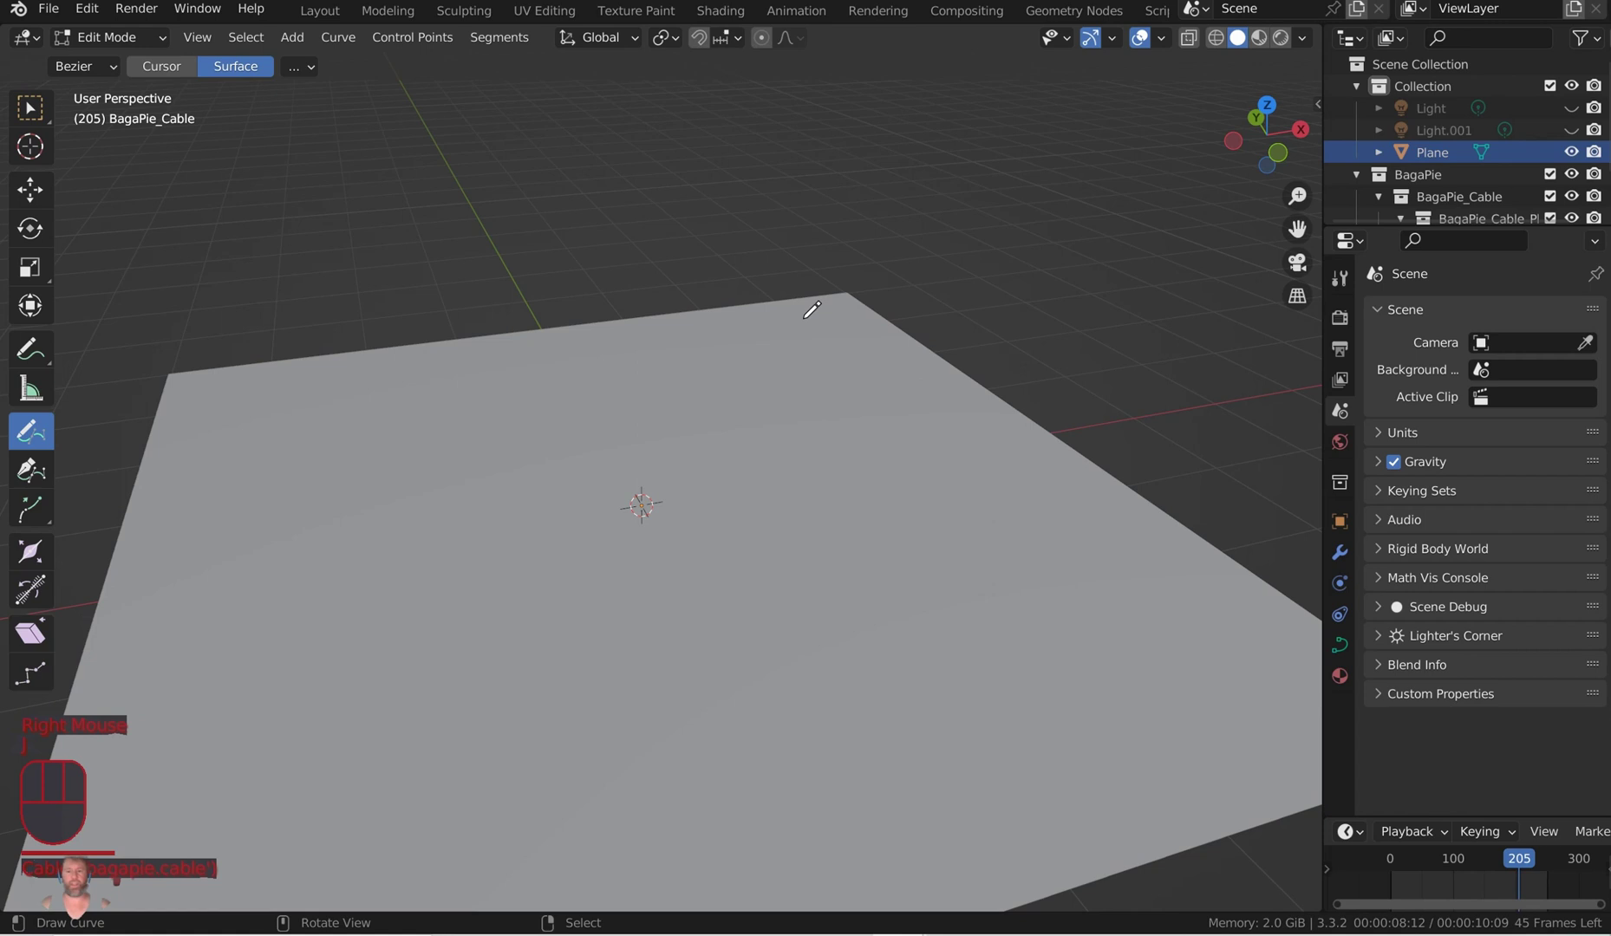
mouse_move(754, 319)
left_mouse_down()
mouse_move(957, 593)
mouse_move(964, 666)
left_mouse_up()
left_click_drag(650, 379, 767, 751)
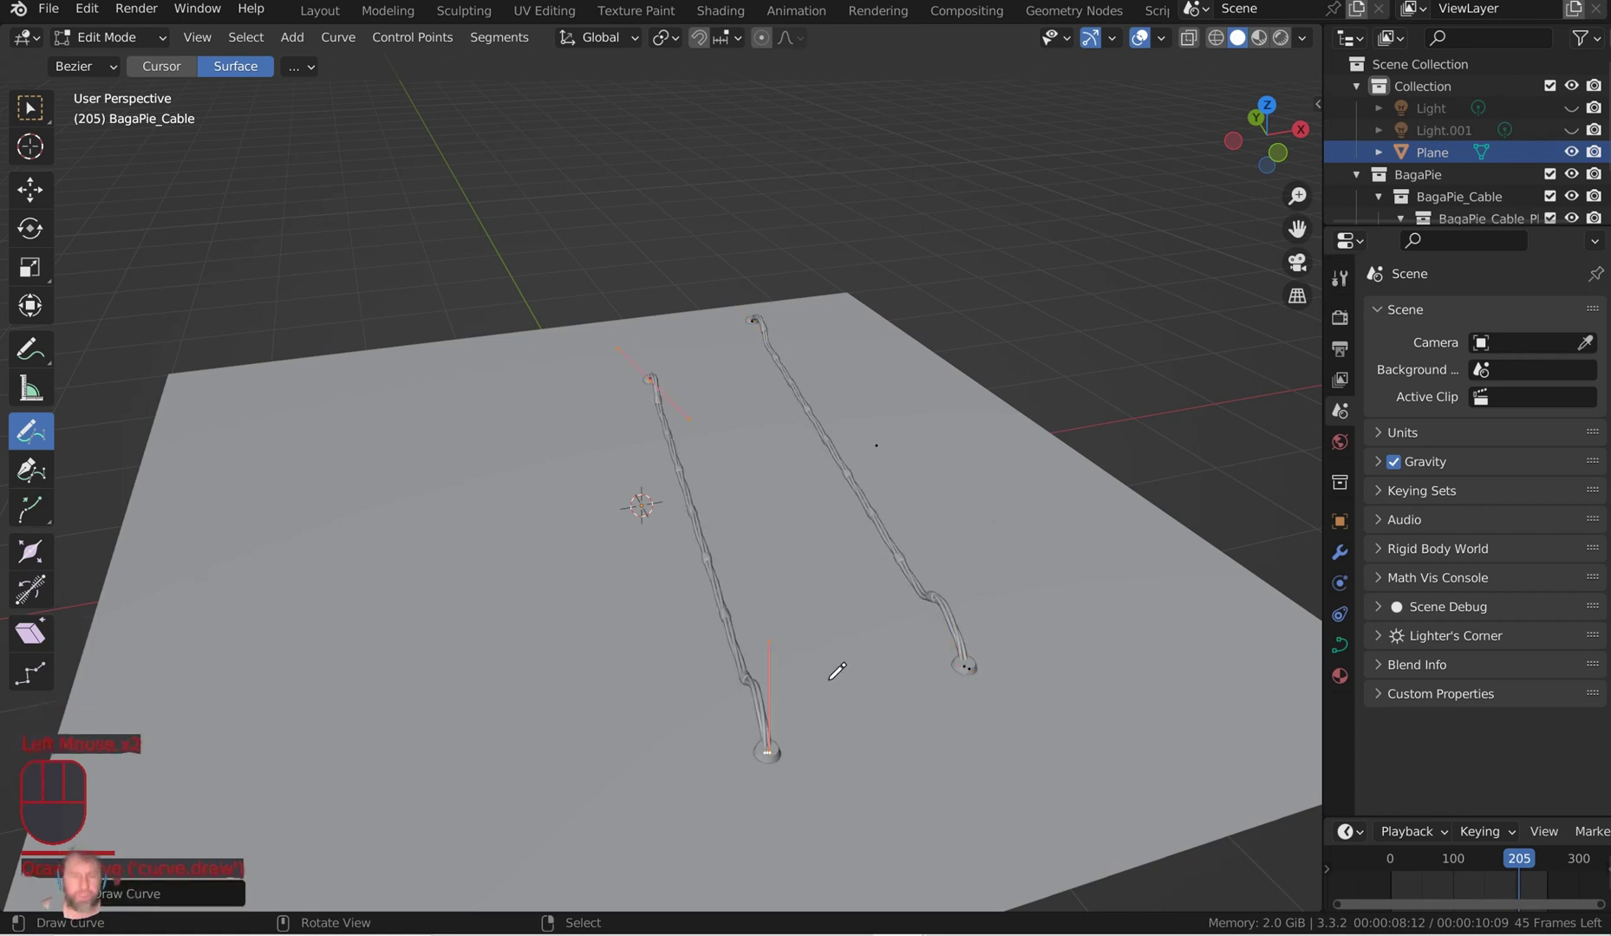
right_click(825, 678)
key("Tab")
middle_click_drag(868, 614, 789, 635)
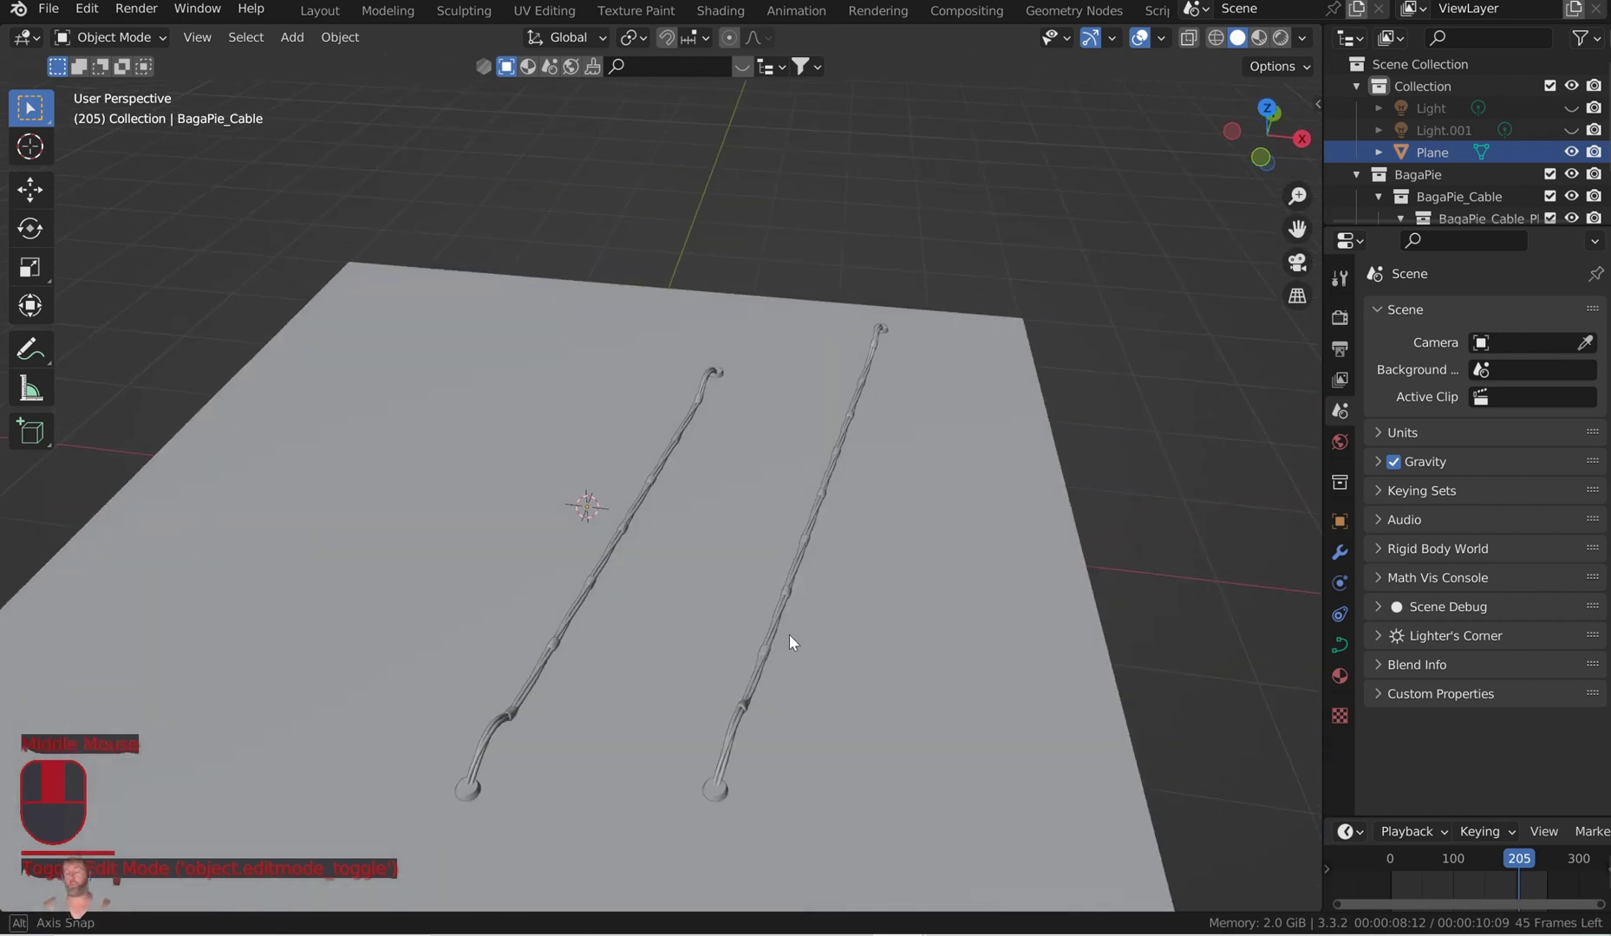
middle_click_drag(789, 637, 790, 632)
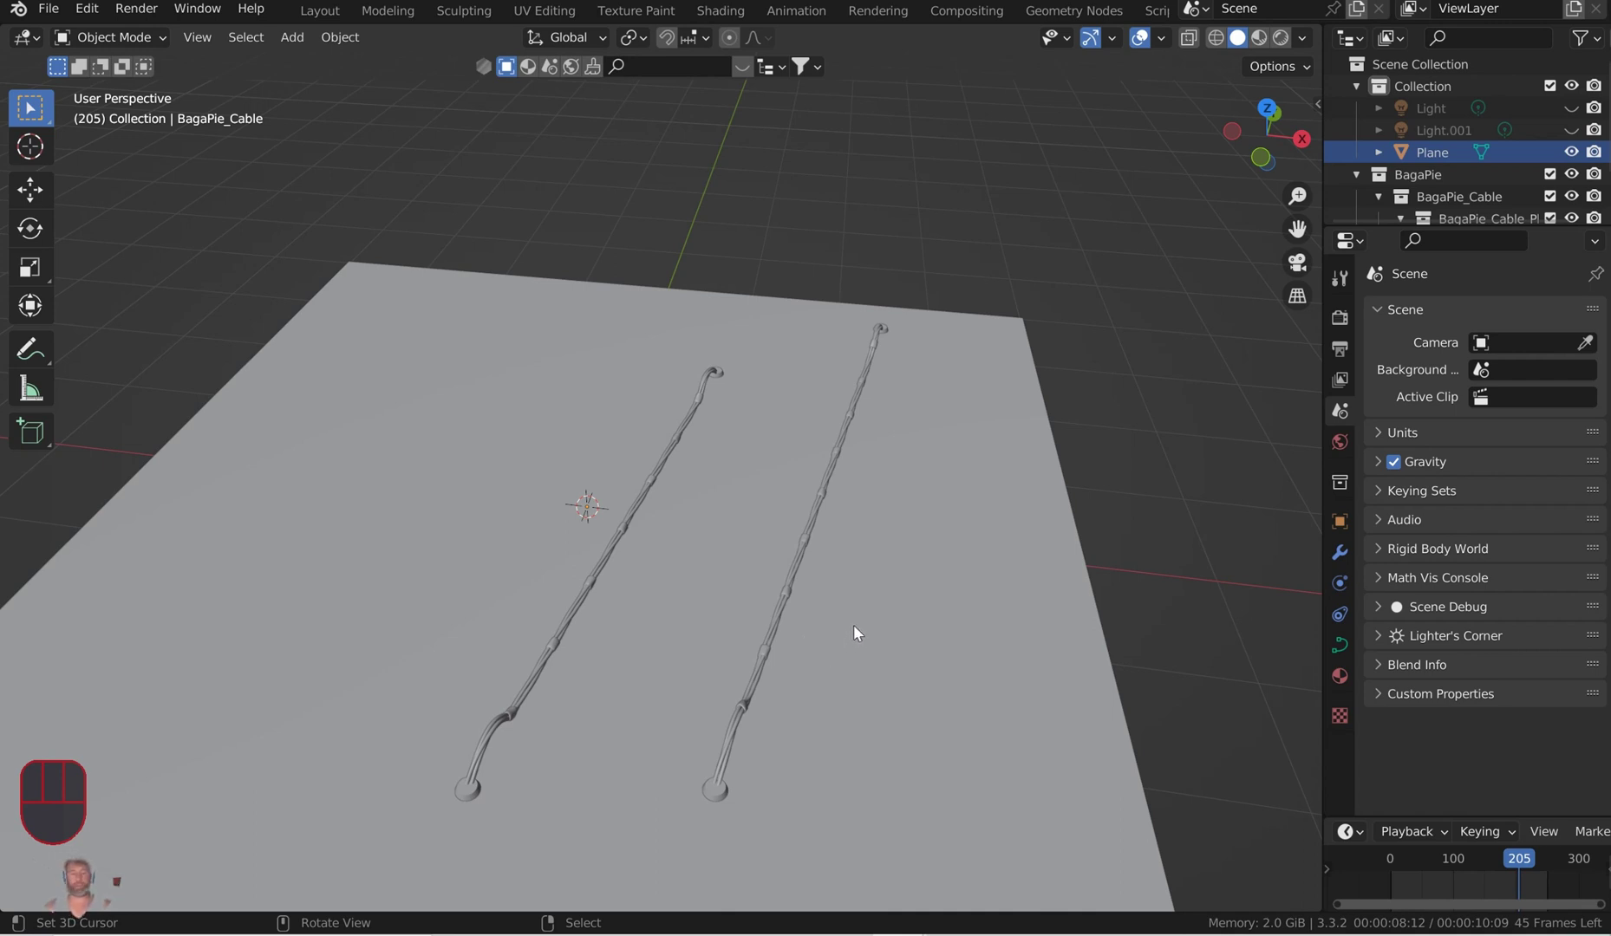
Select the cable object and examine its BagaPie shape, profile and fixation settings and the modifier's material inputs.
right_click(789, 591)
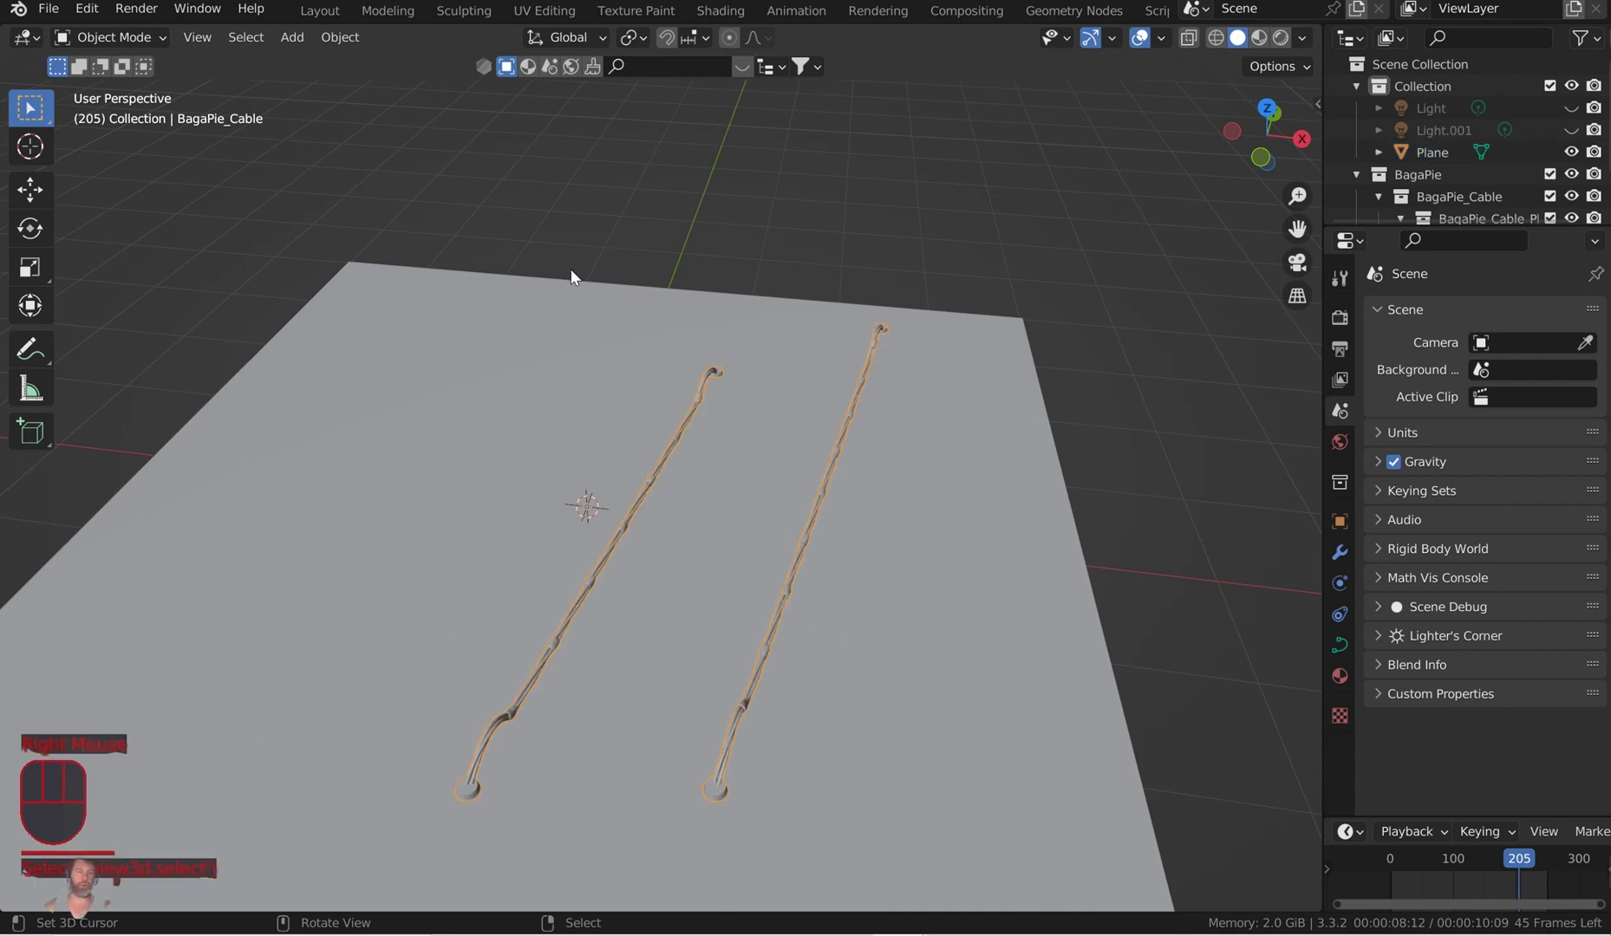
middle_click_drag(769, 497, 1032, 558)
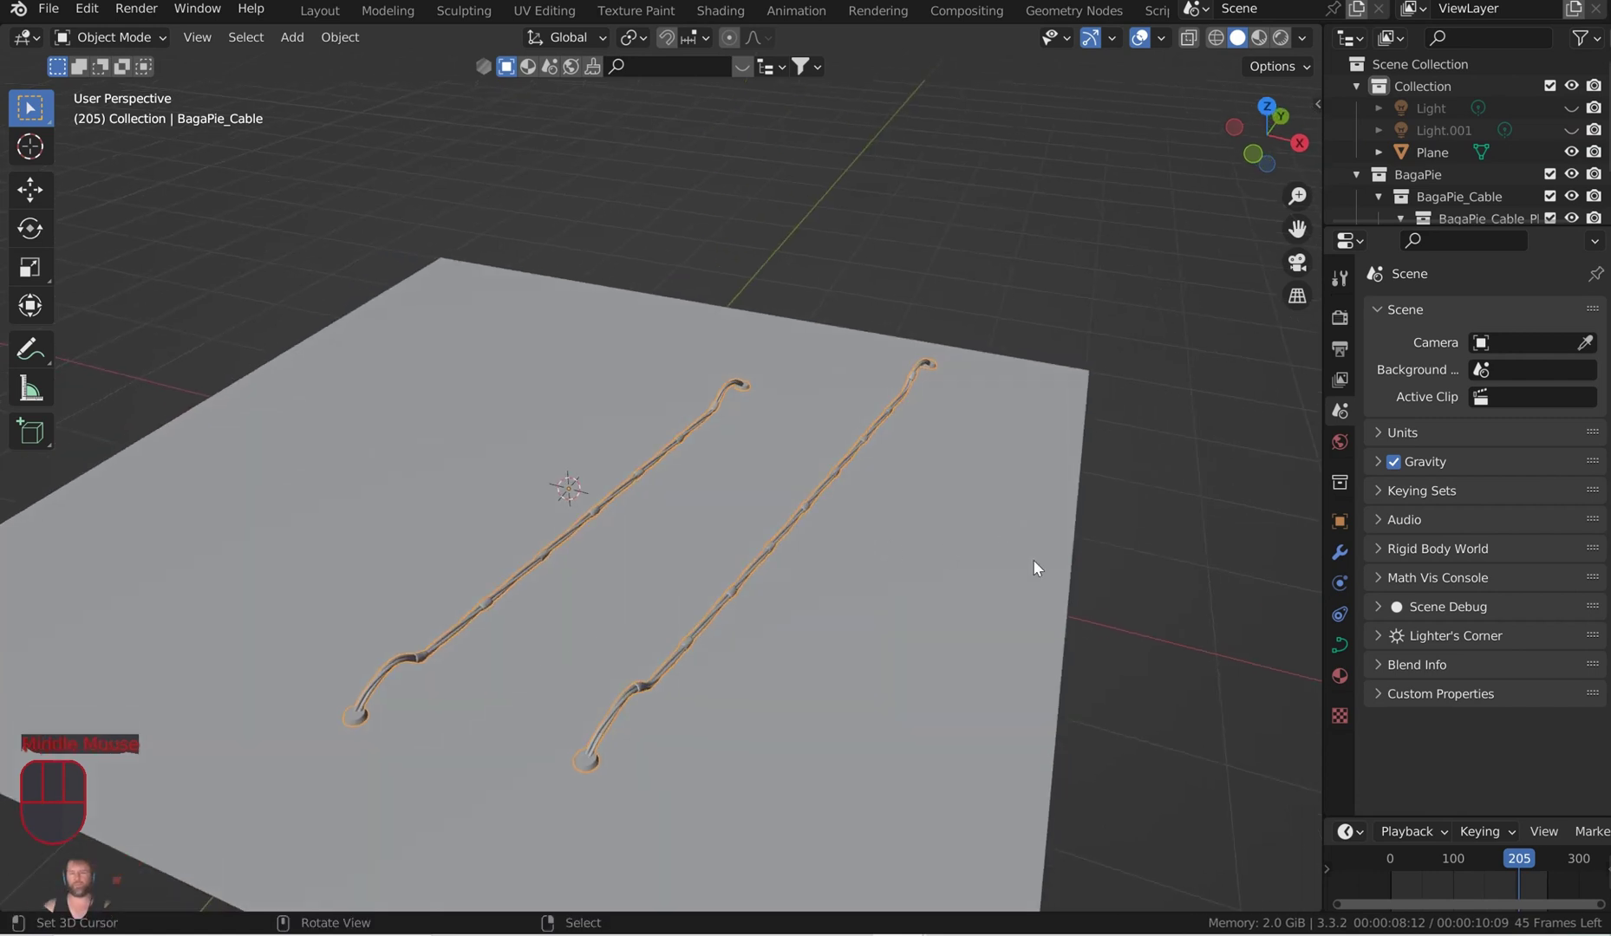
key("n")
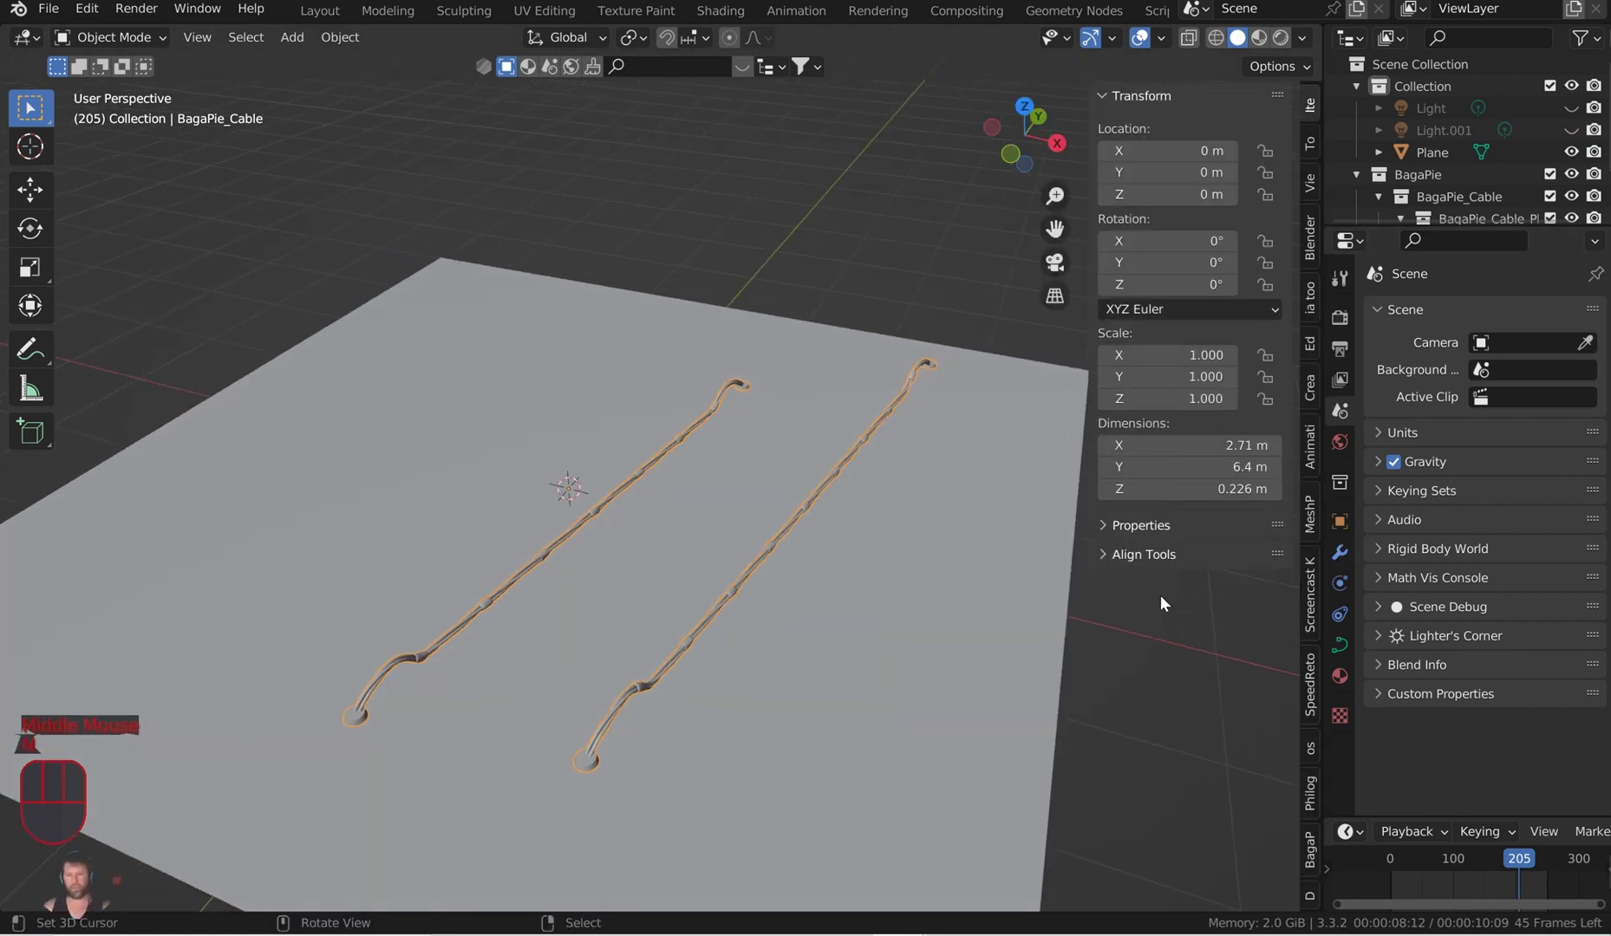
left_click(1309, 848)
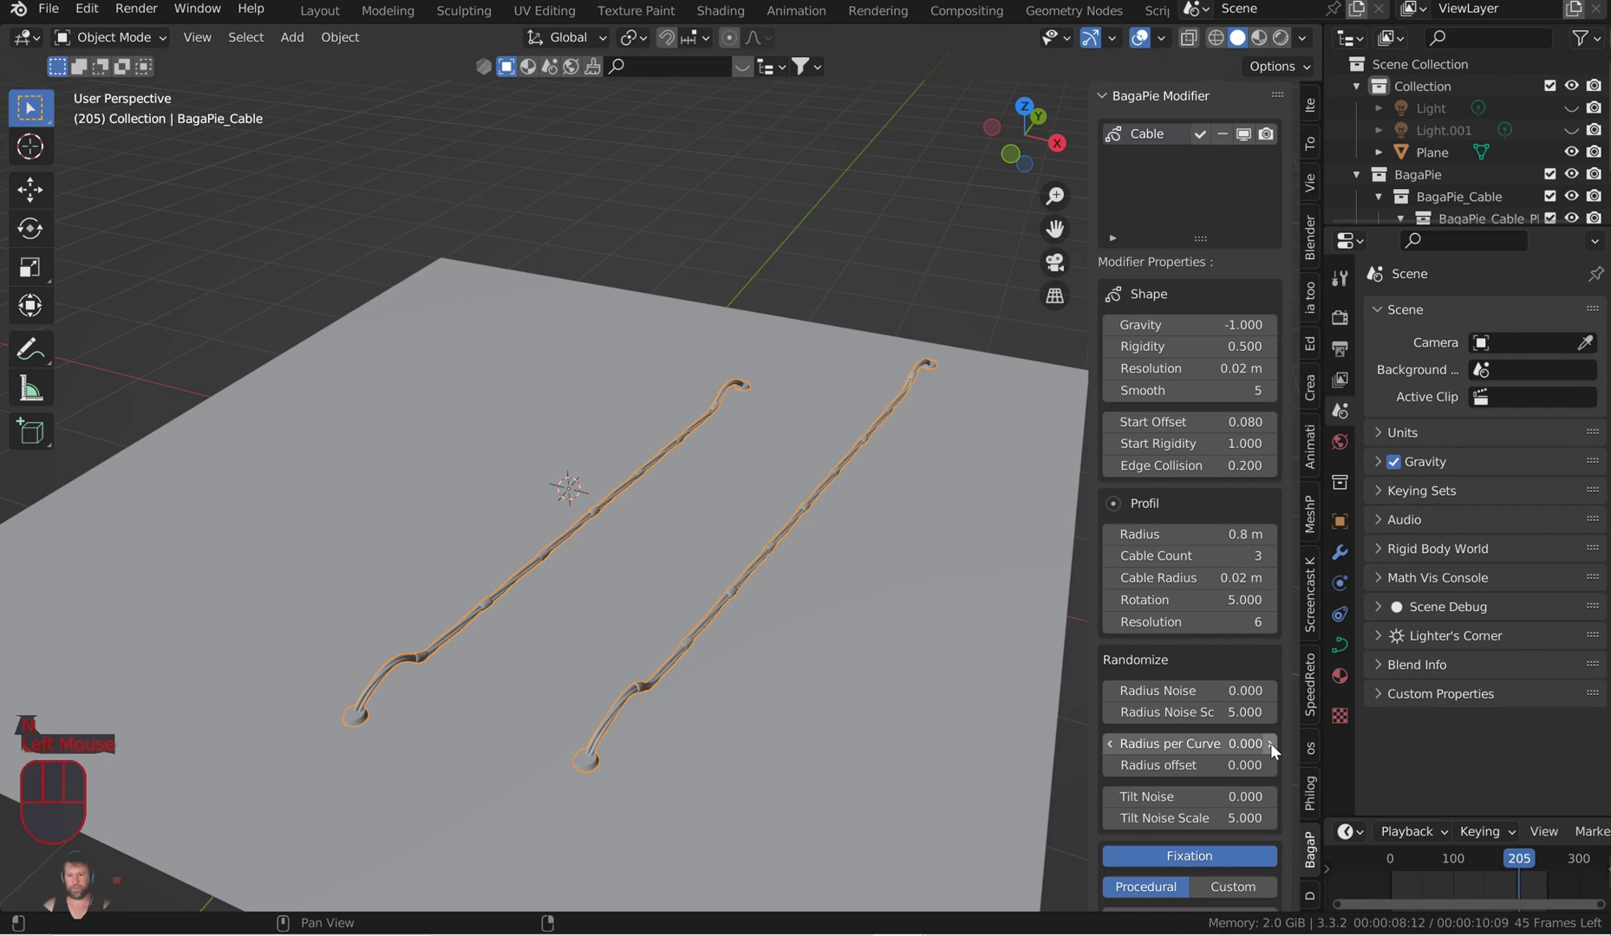
scroll(1257, 737, "down", 8)
scroll(1235, 724, "up", 3)
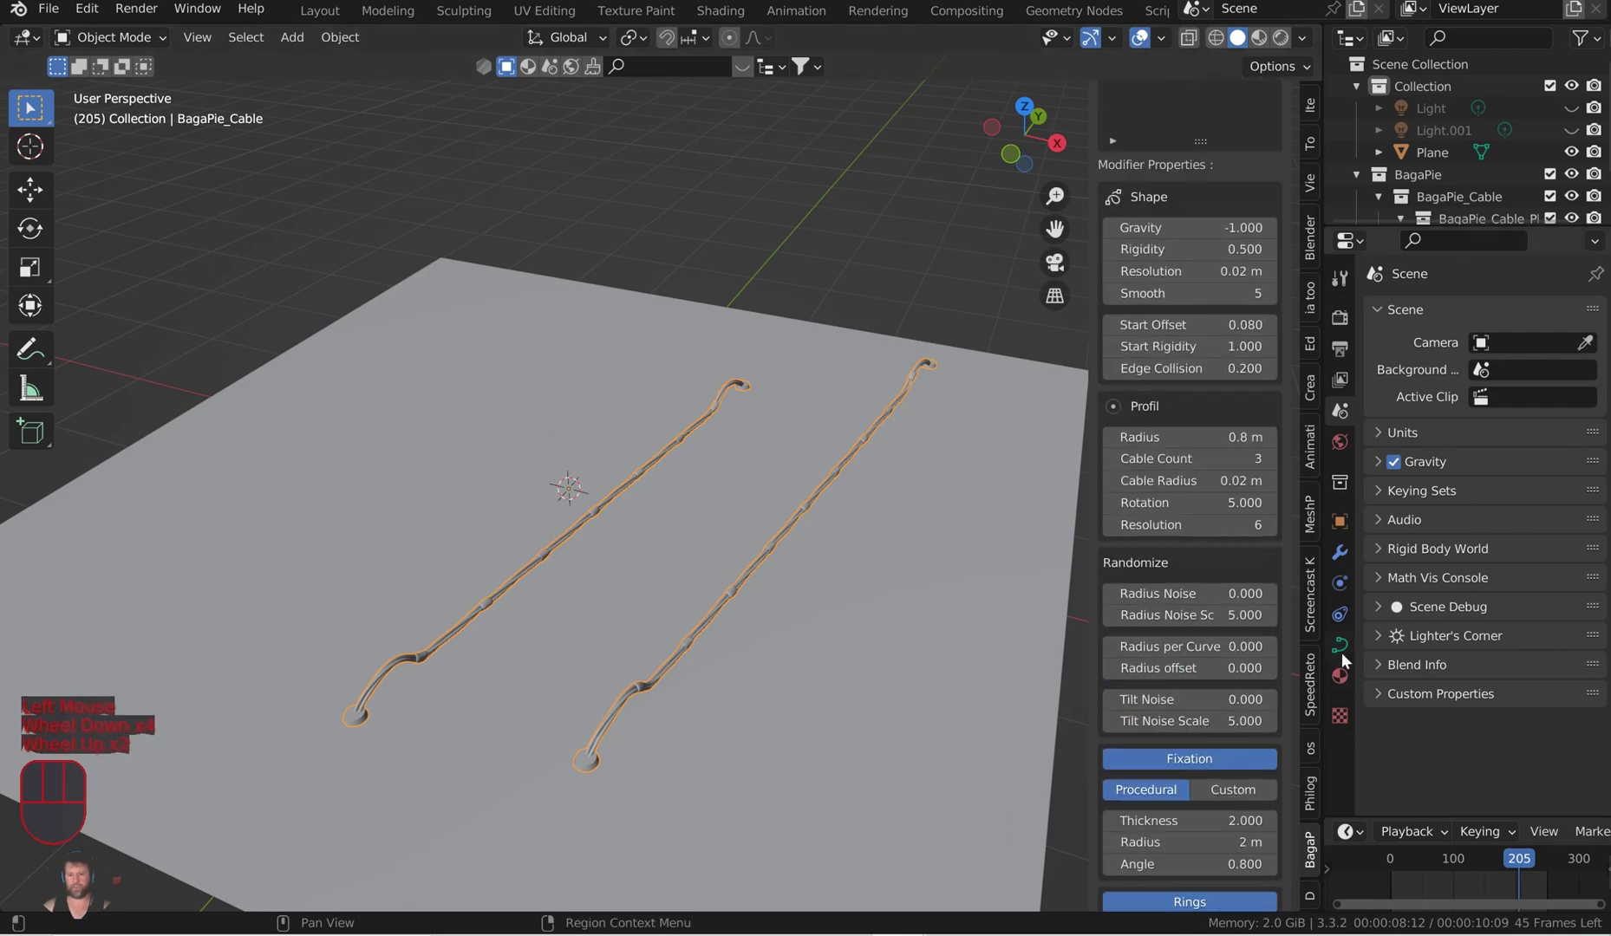
left_click(1340, 553)
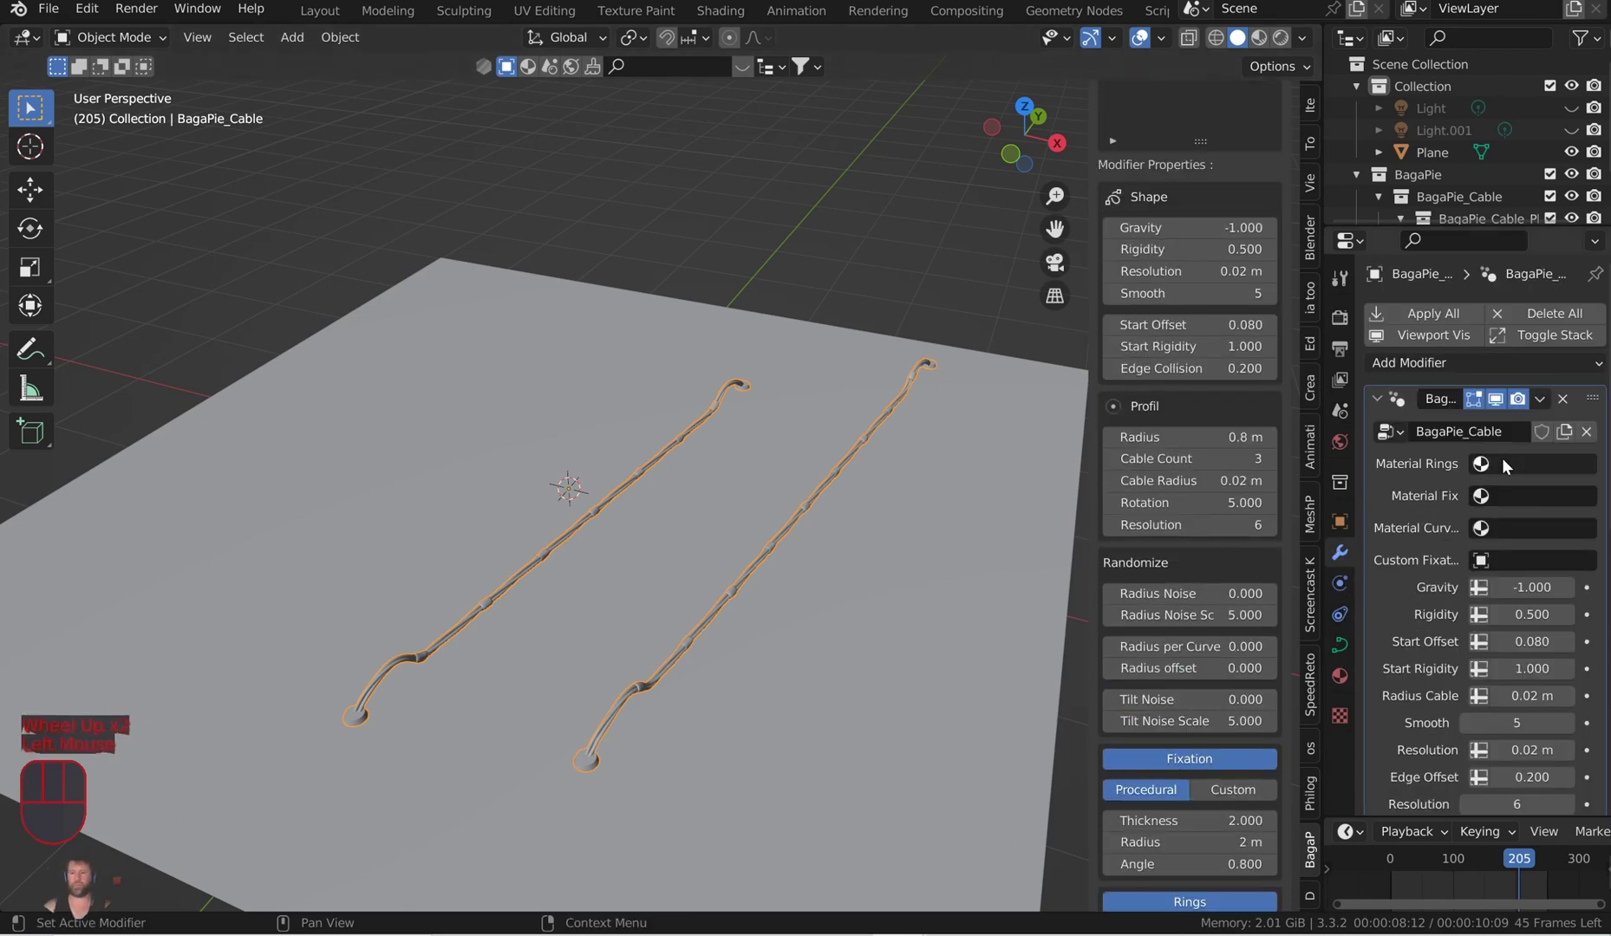
left_click(1531, 463)
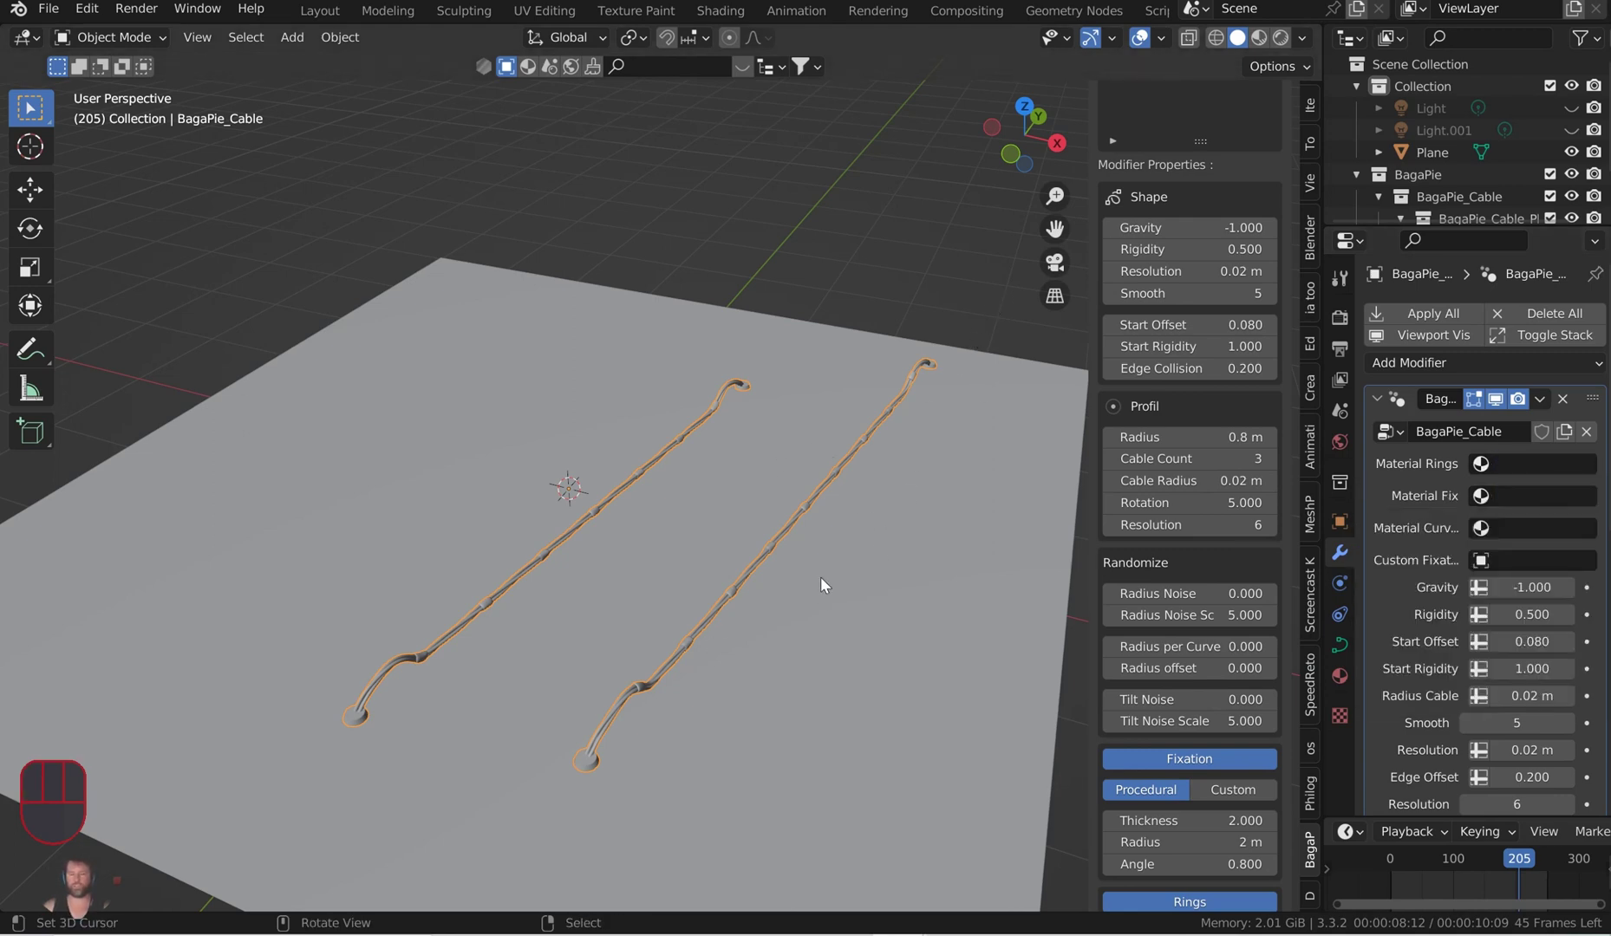
Show the asset browser below the viewport and check the BagaPie add-on preferences for the option to install its presets as an asset library.
key("shift+F1")
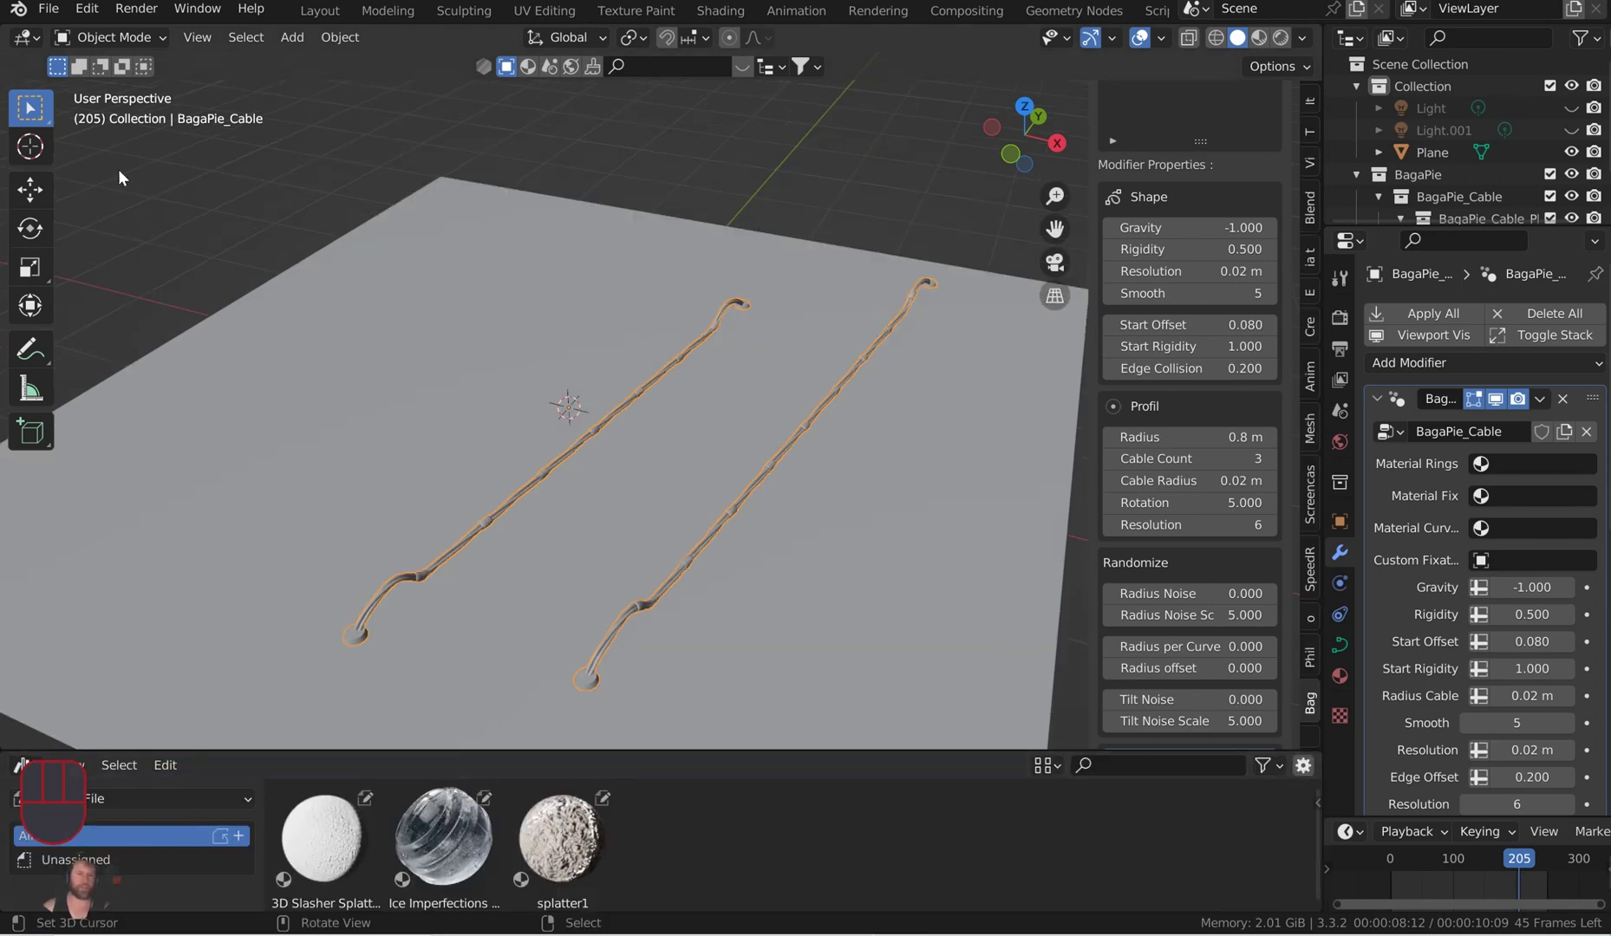
left_click(91, 13)
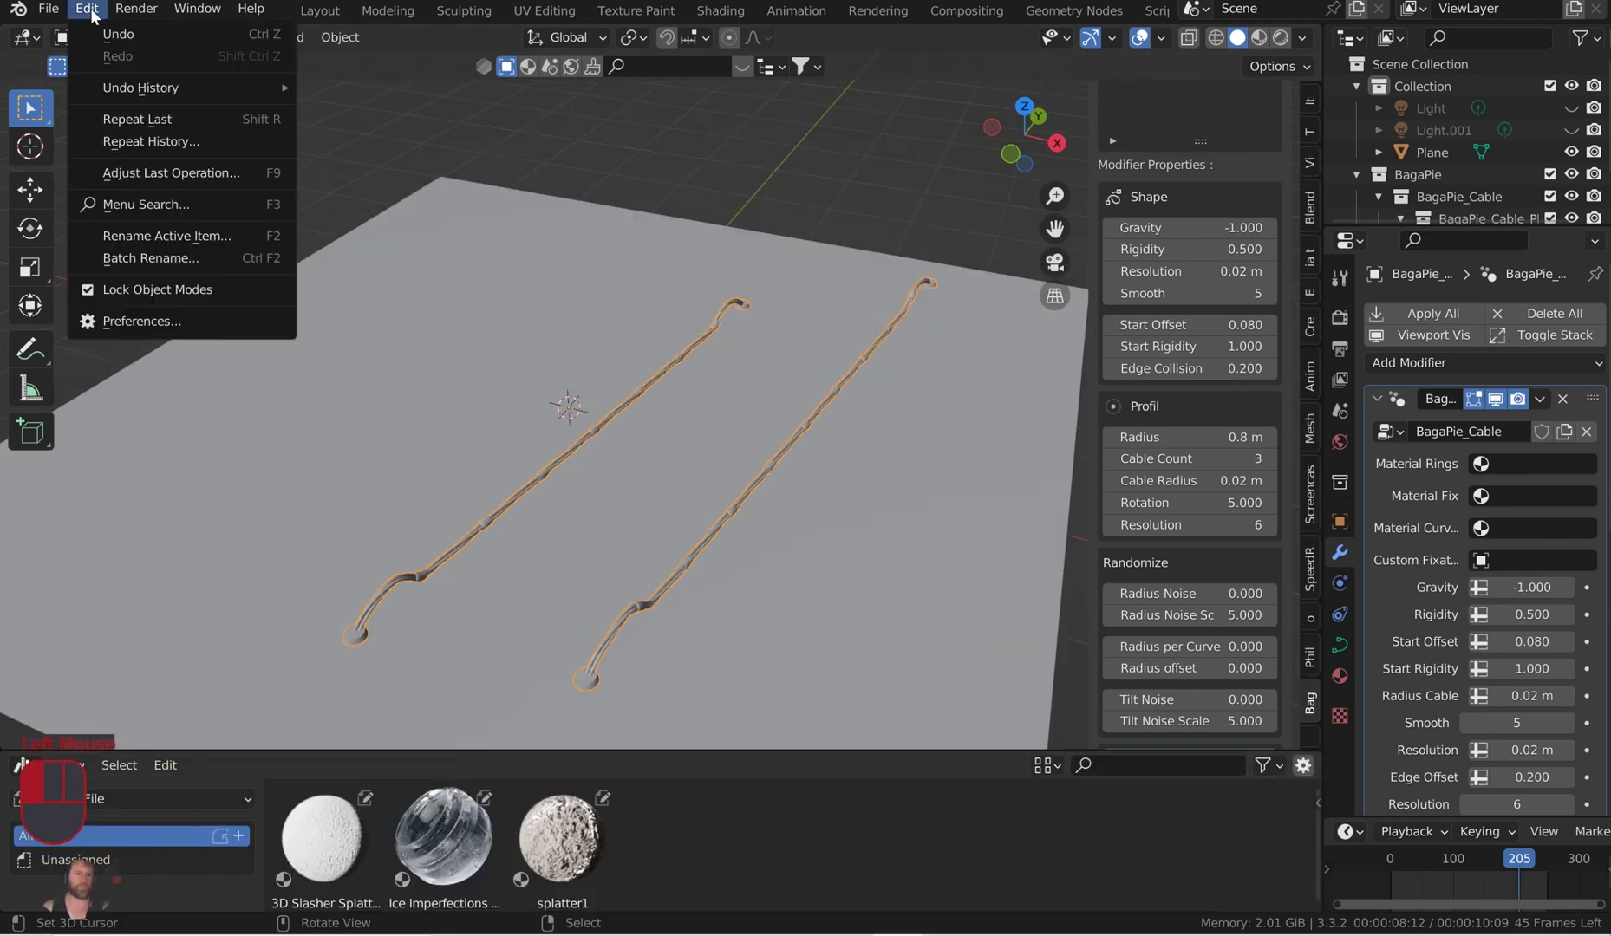
left_click(148, 323)
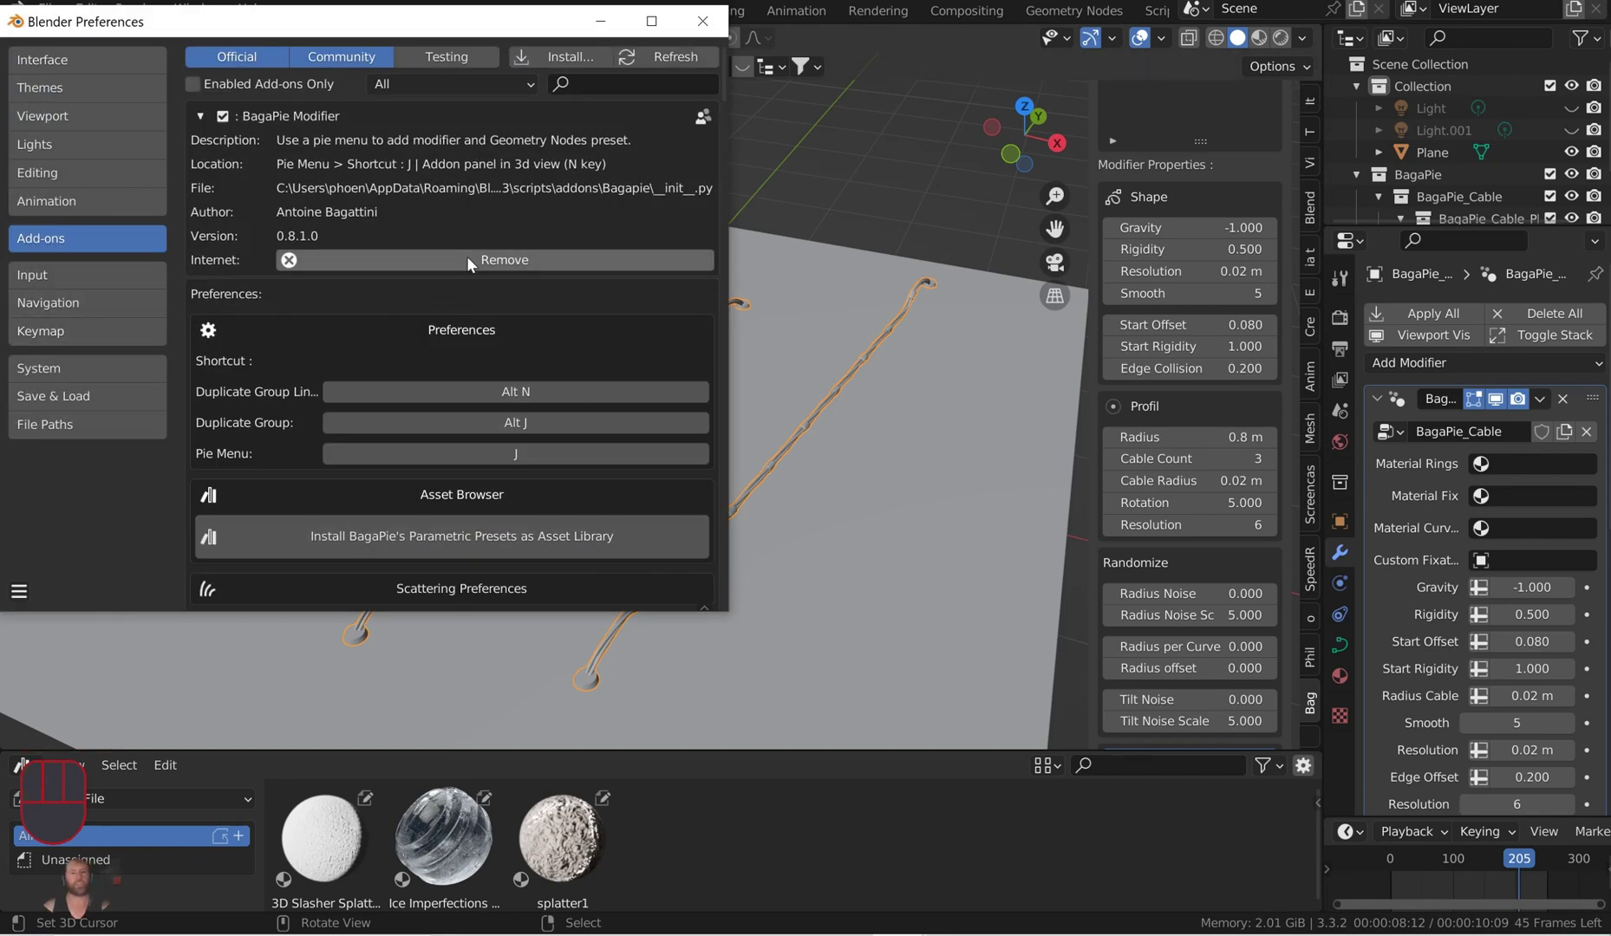
scroll(418, 407, "down", 3)
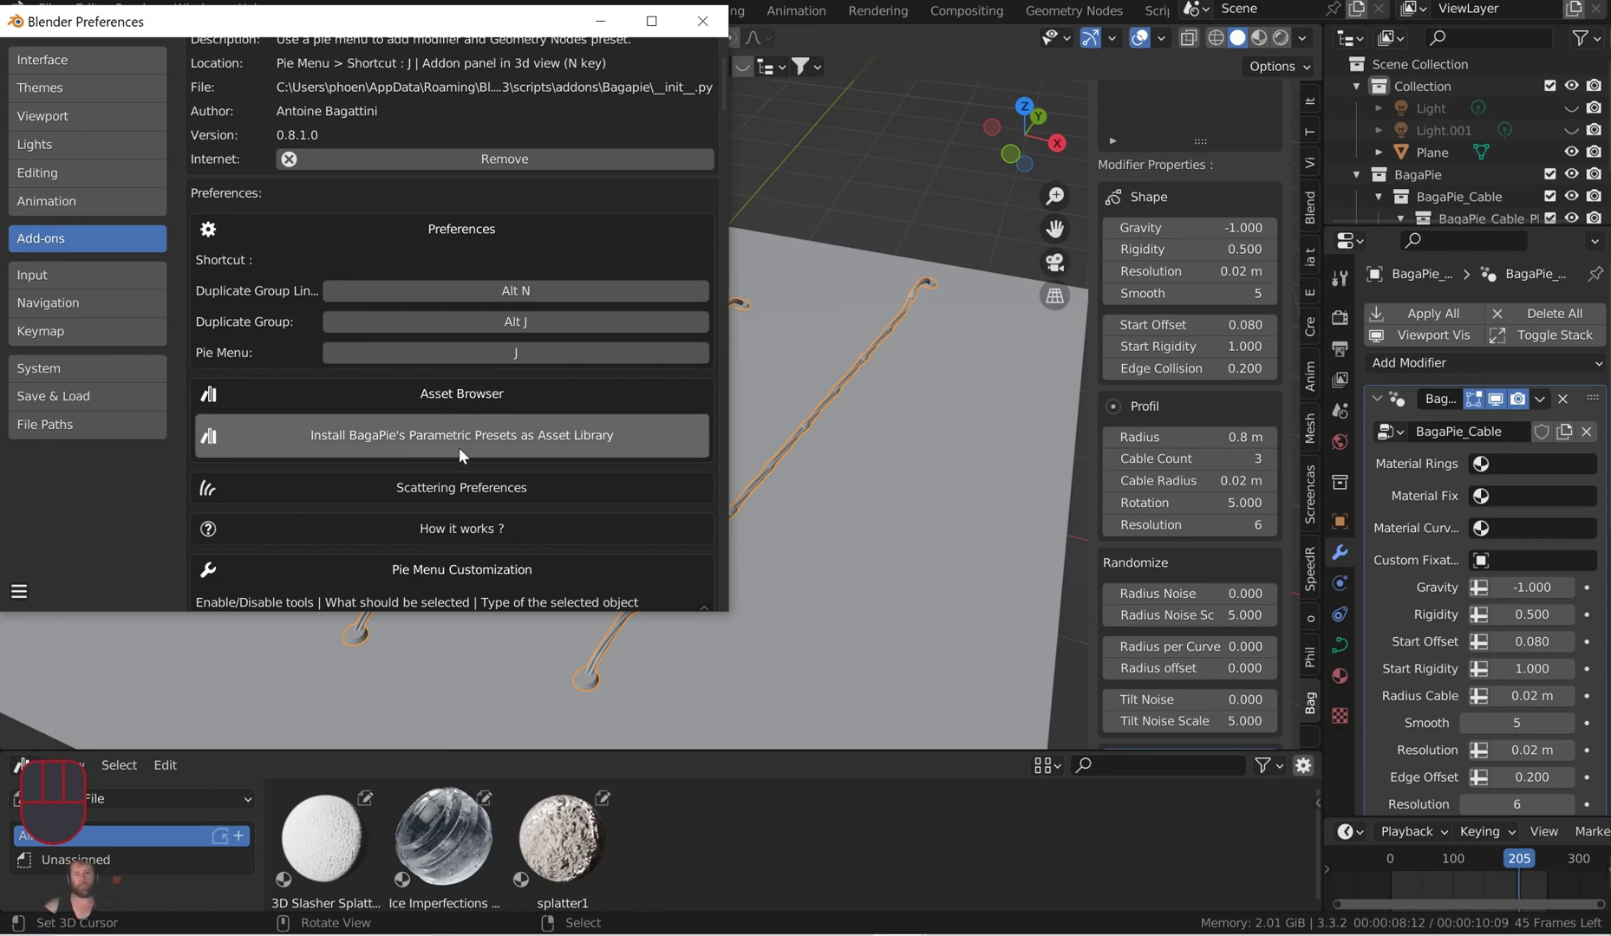
left_click(717, 33)
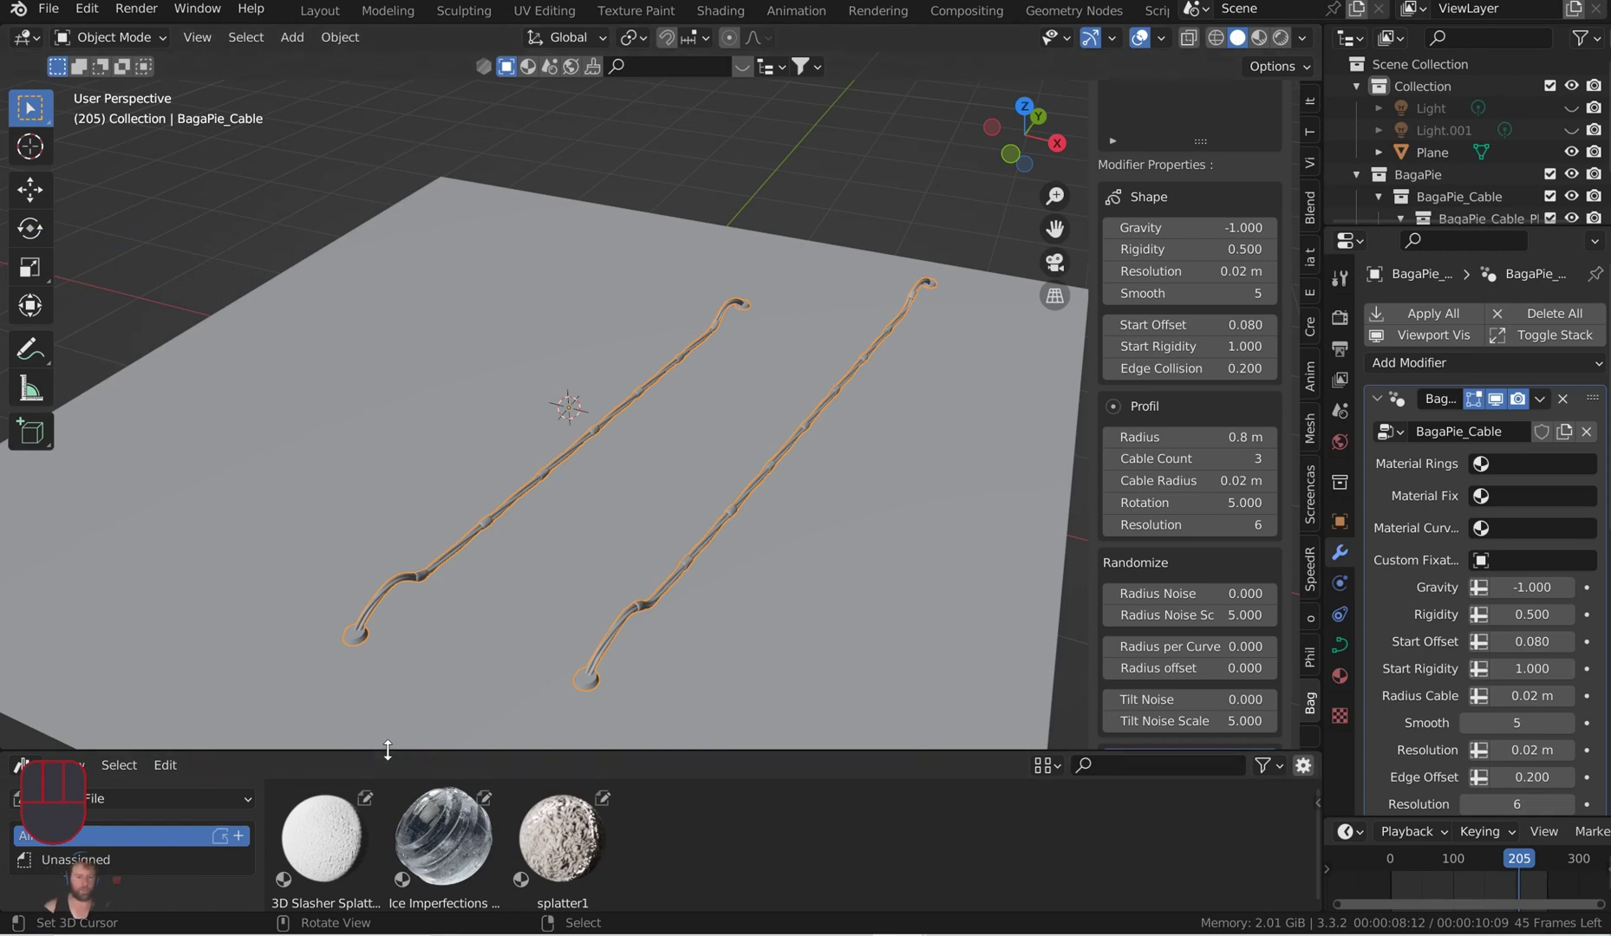
Enlarge the asset browser, load the BagaPie Modifier library, and display its materials category.
left_click_drag(389, 749, 450, 693)
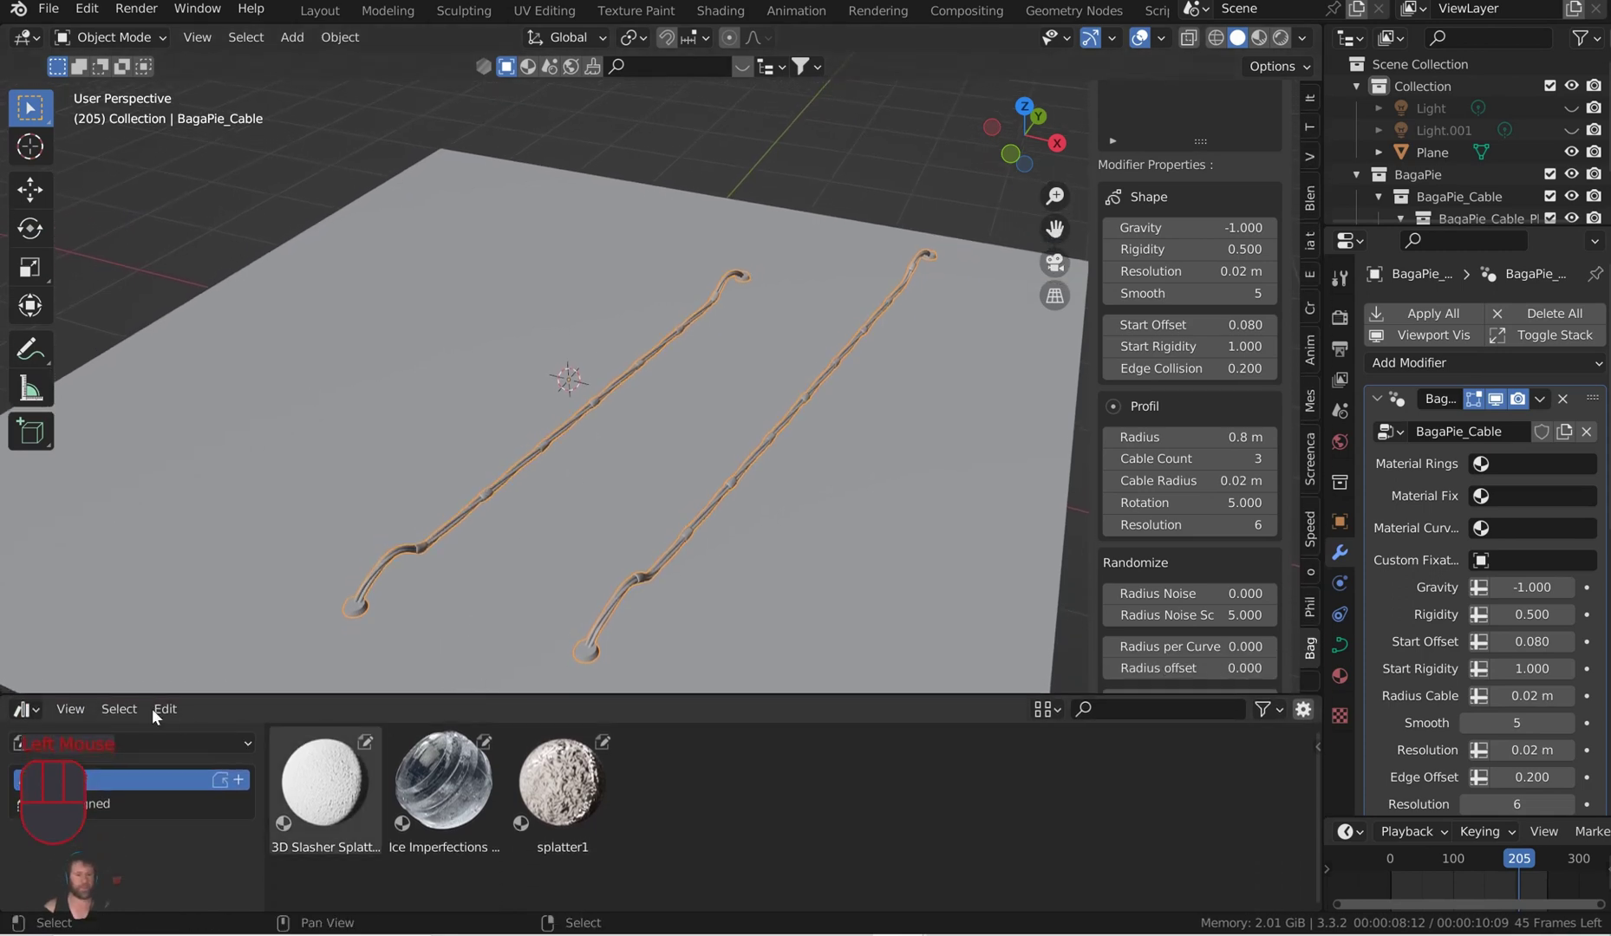
left_click(130, 743)
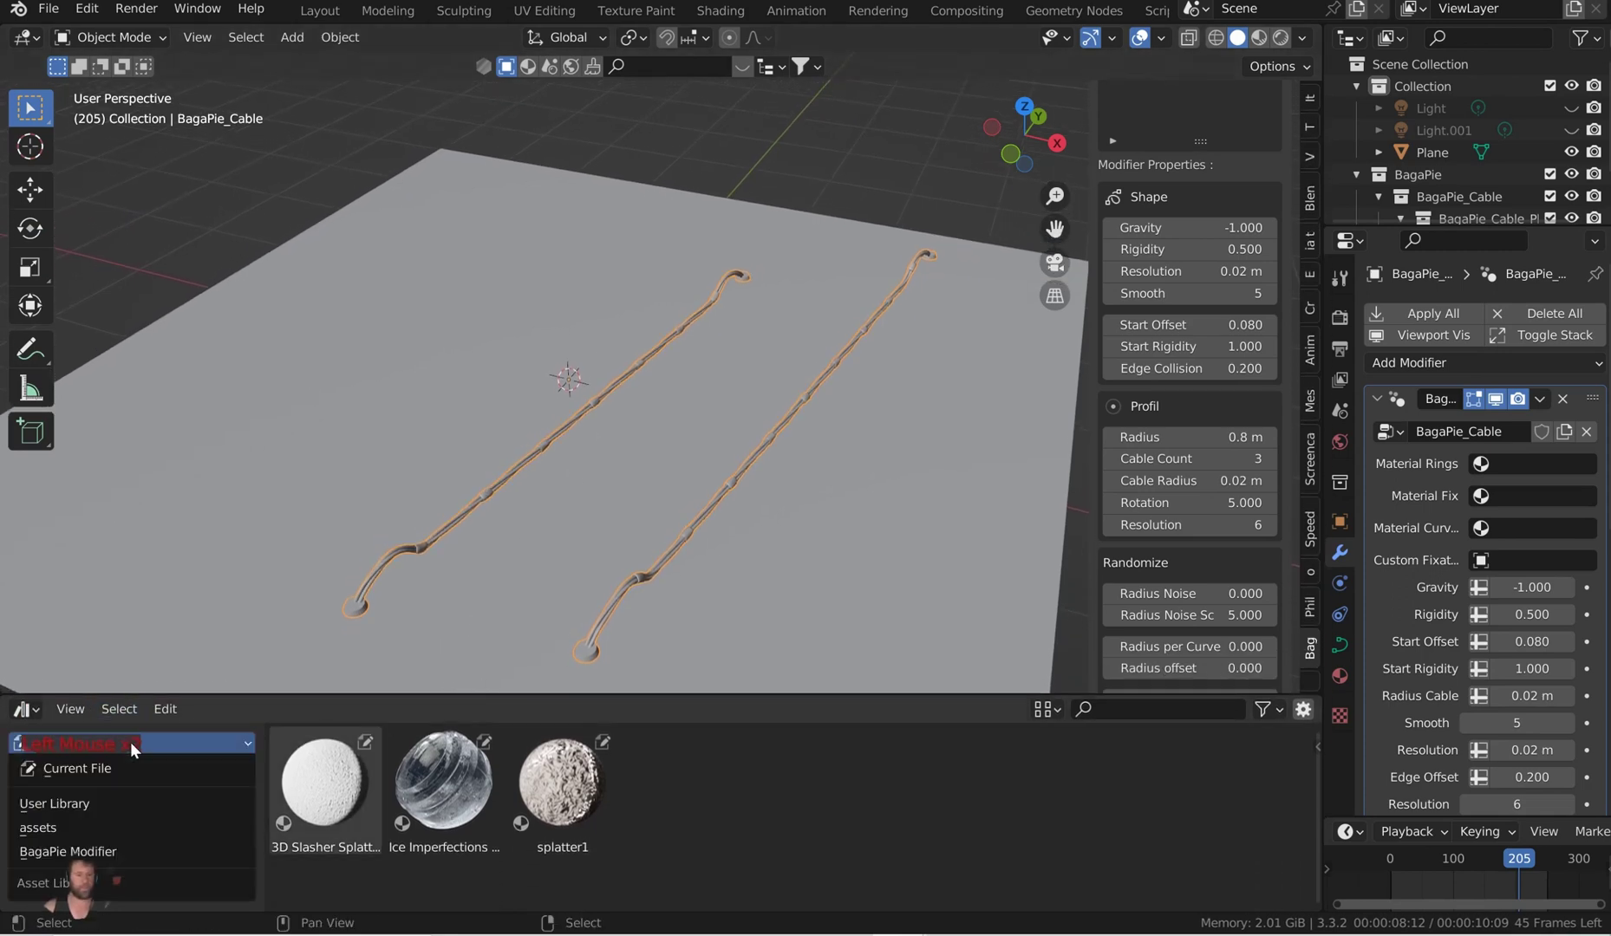
left_click(206, 853)
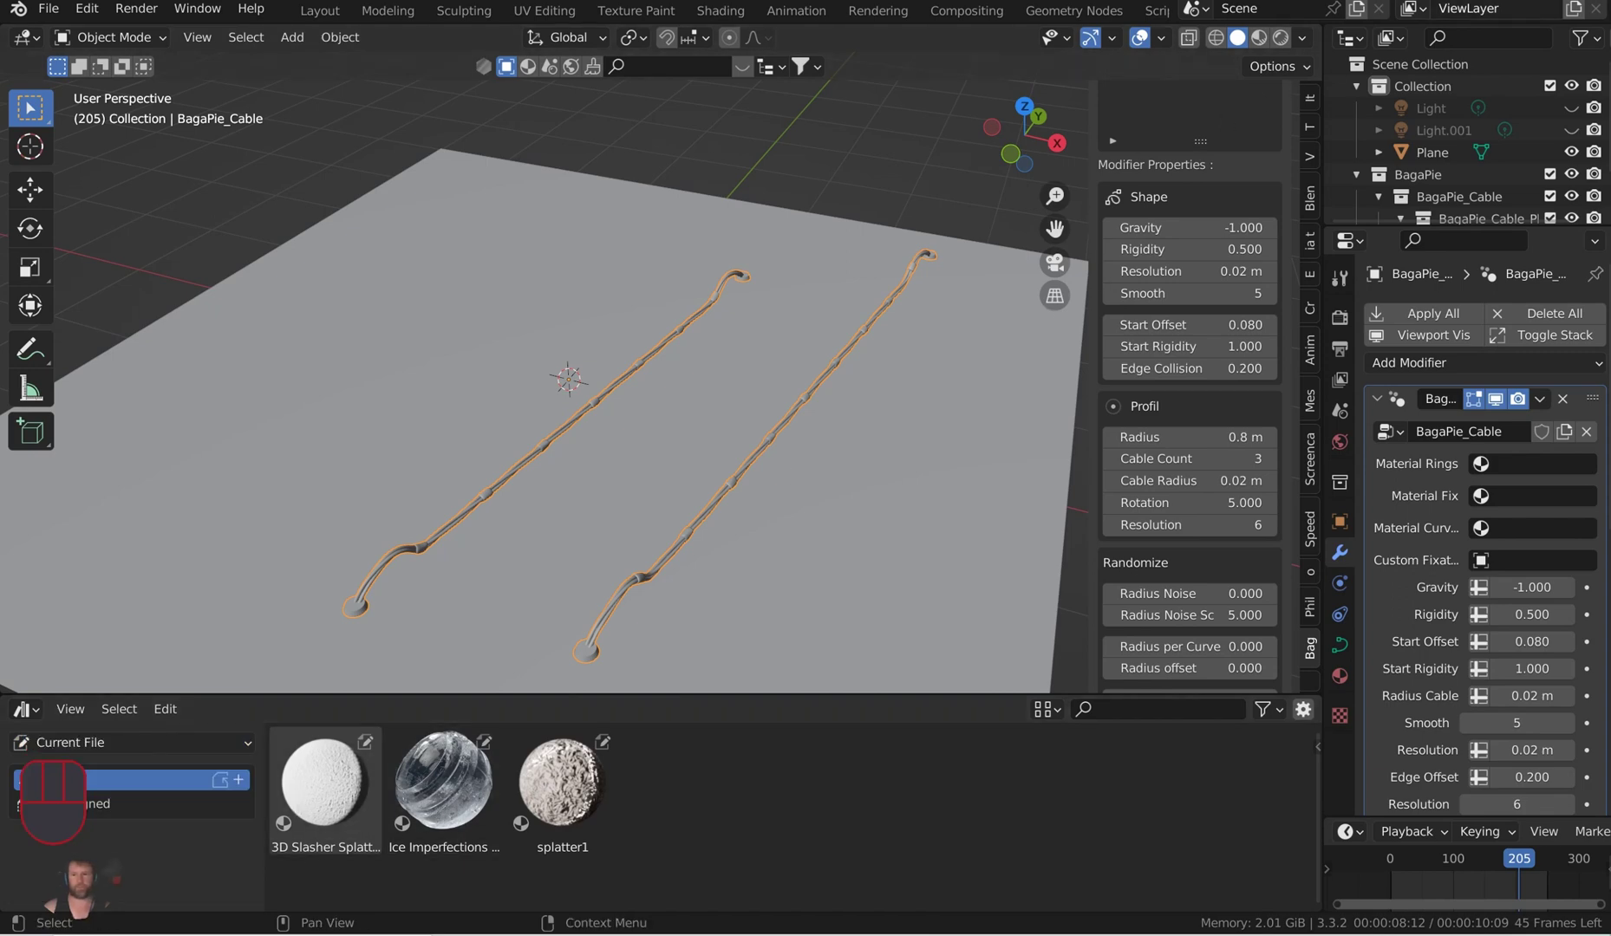
left_click_drag(347, 695, 347, 592)
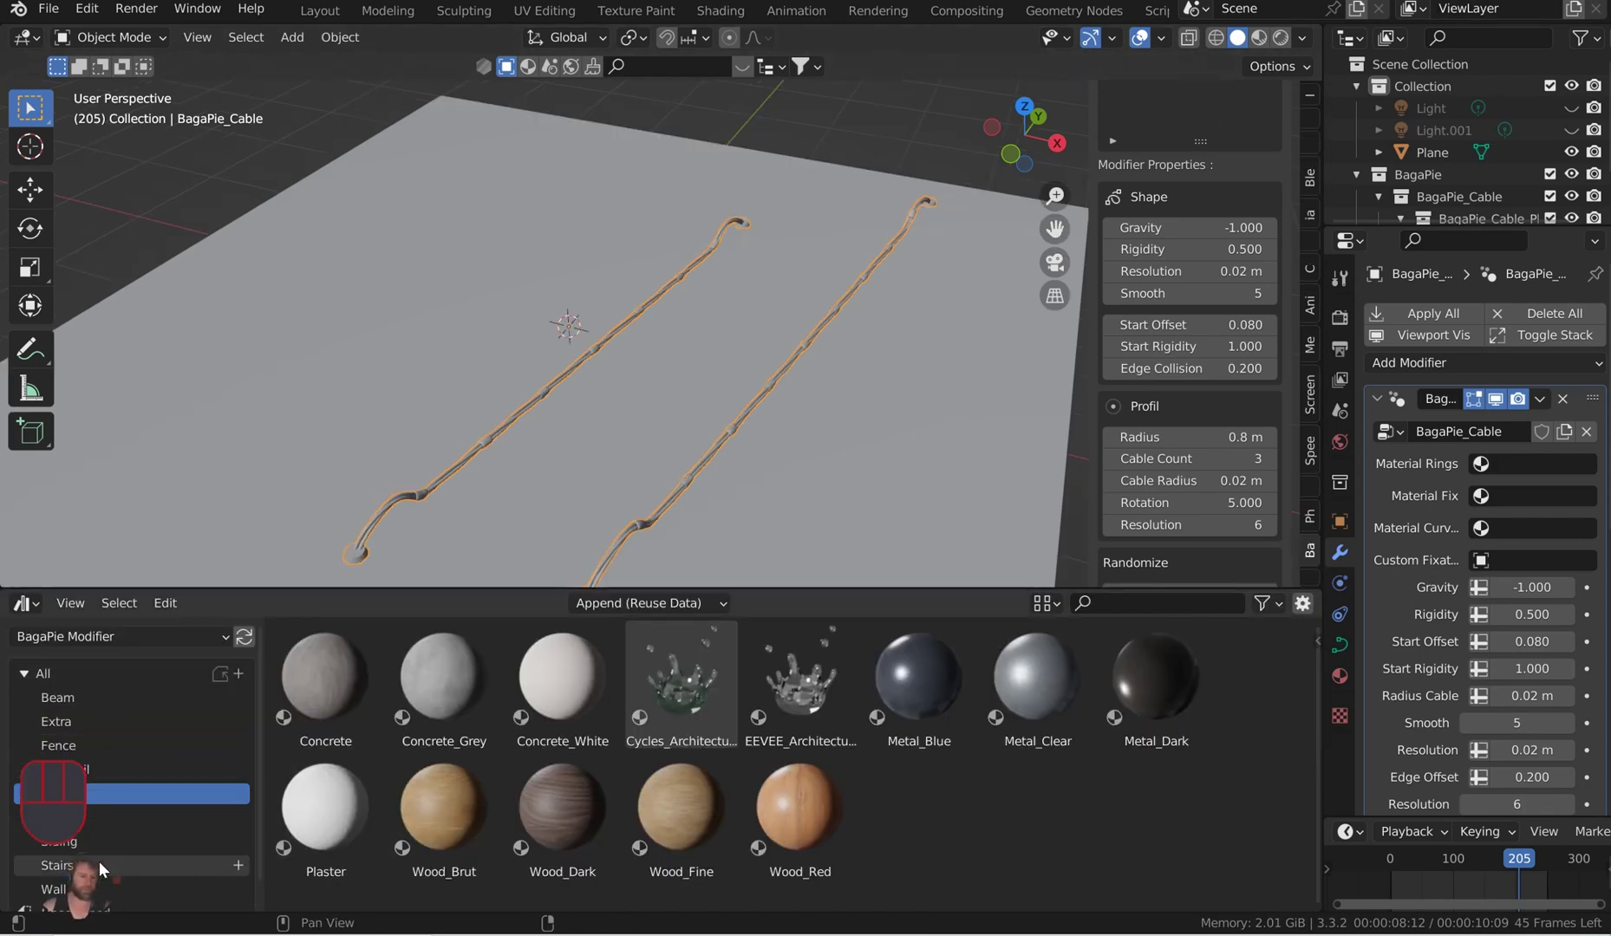
left_click(116, 819)
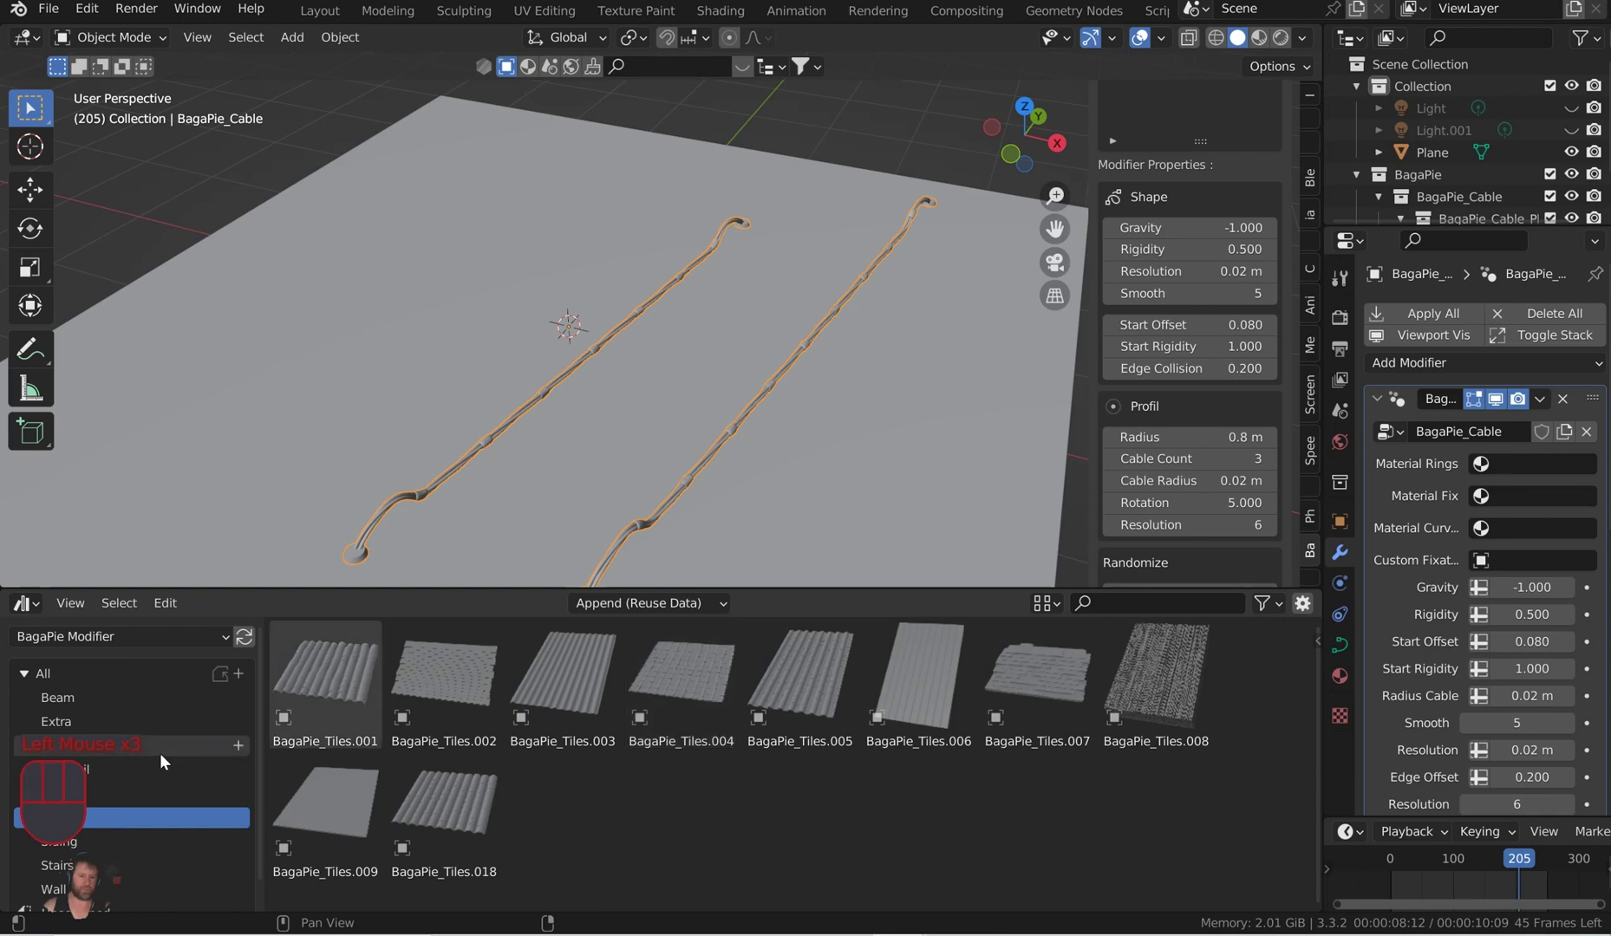
left_click(160, 751)
left_click(117, 772)
left_click(110, 798)
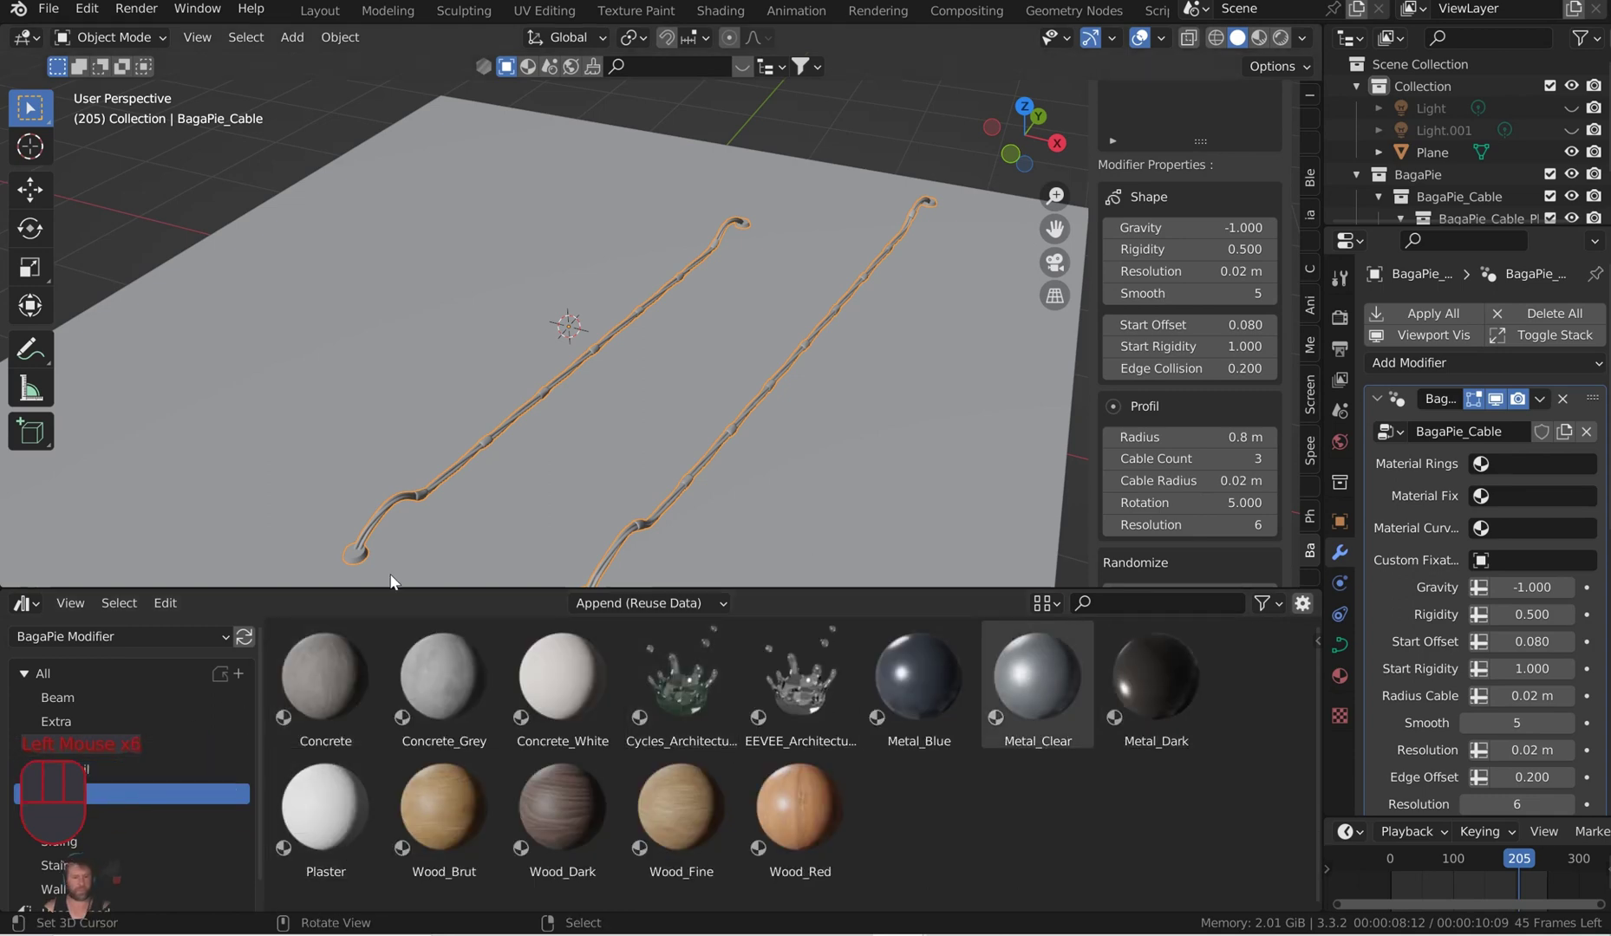
Hide the plane and bring the Metal_Clear, Metal_Dark and Metal_Blue materials into the file by placing them on the cable.
right_click(938, 390)
key("h")
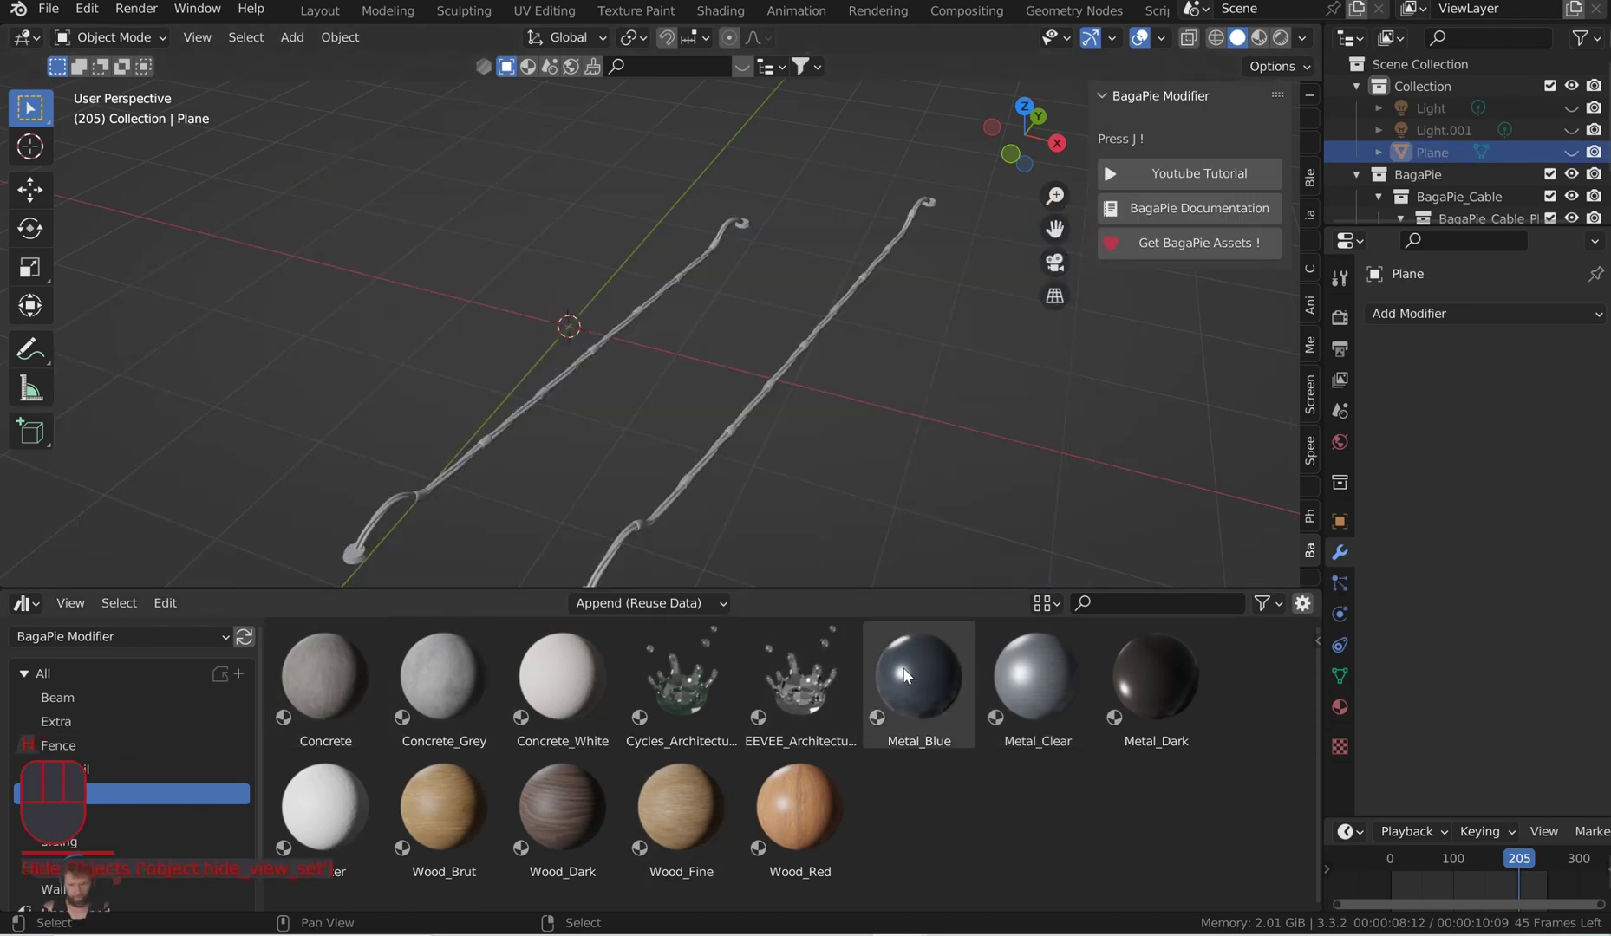
left_click_drag(1038, 672, 769, 387)
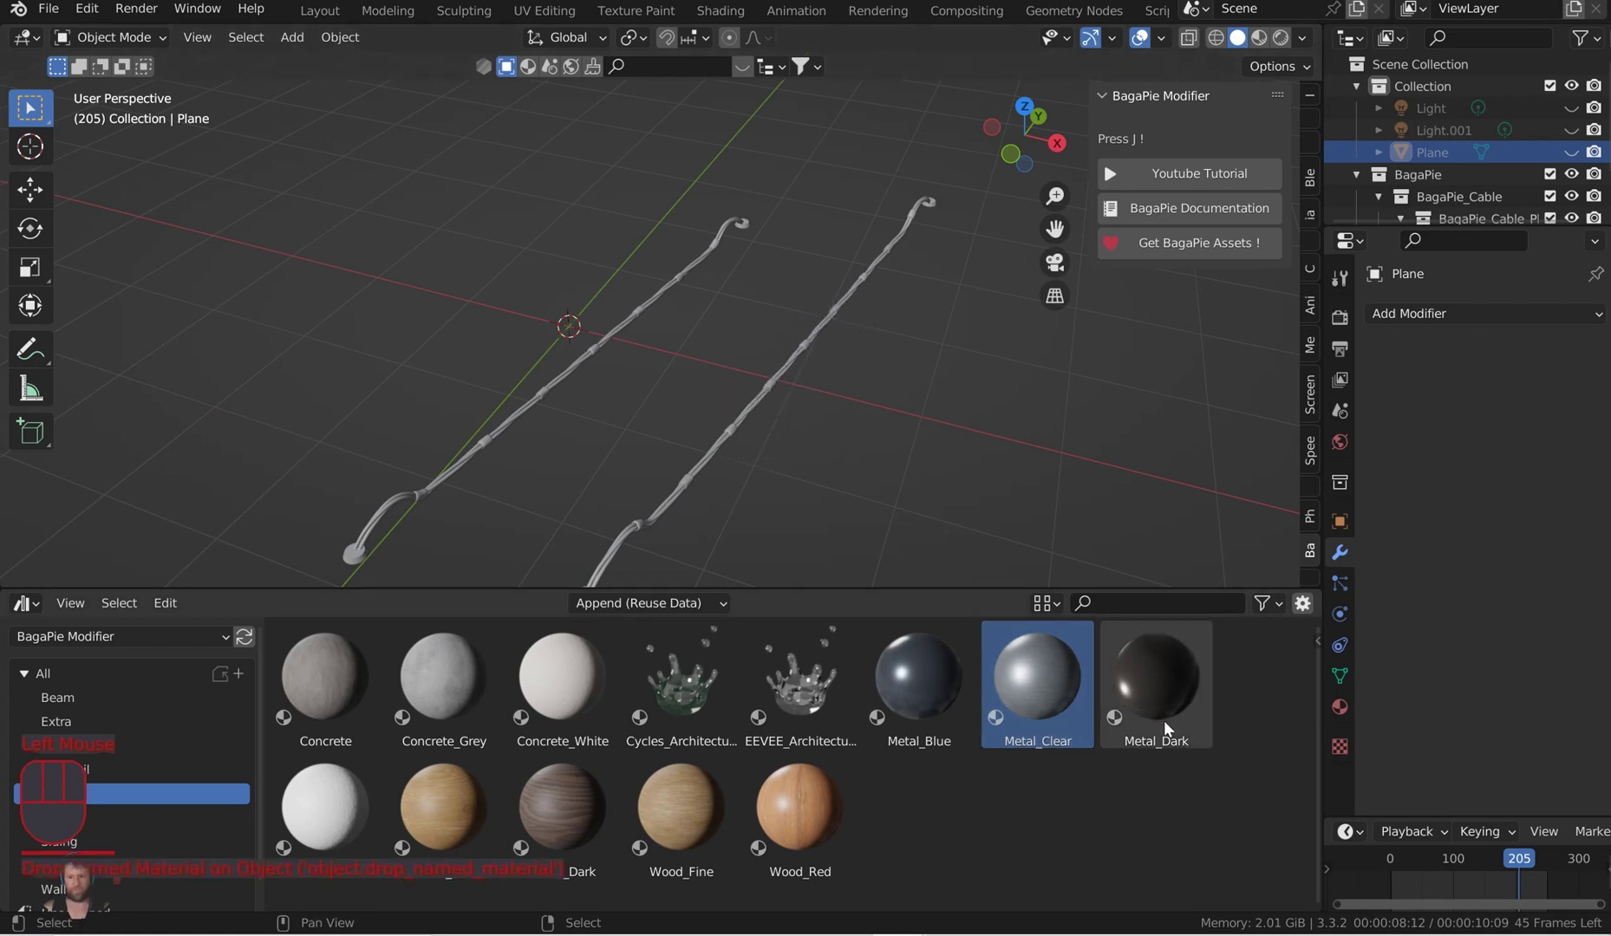
left_click_drag(1164, 719, 733, 428)
left_click_drag(919, 676, 685, 484)
Assign Metal_Clear as the cable modifier's rings material and Metal_Dark as its fixation material.
left_click(686, 484)
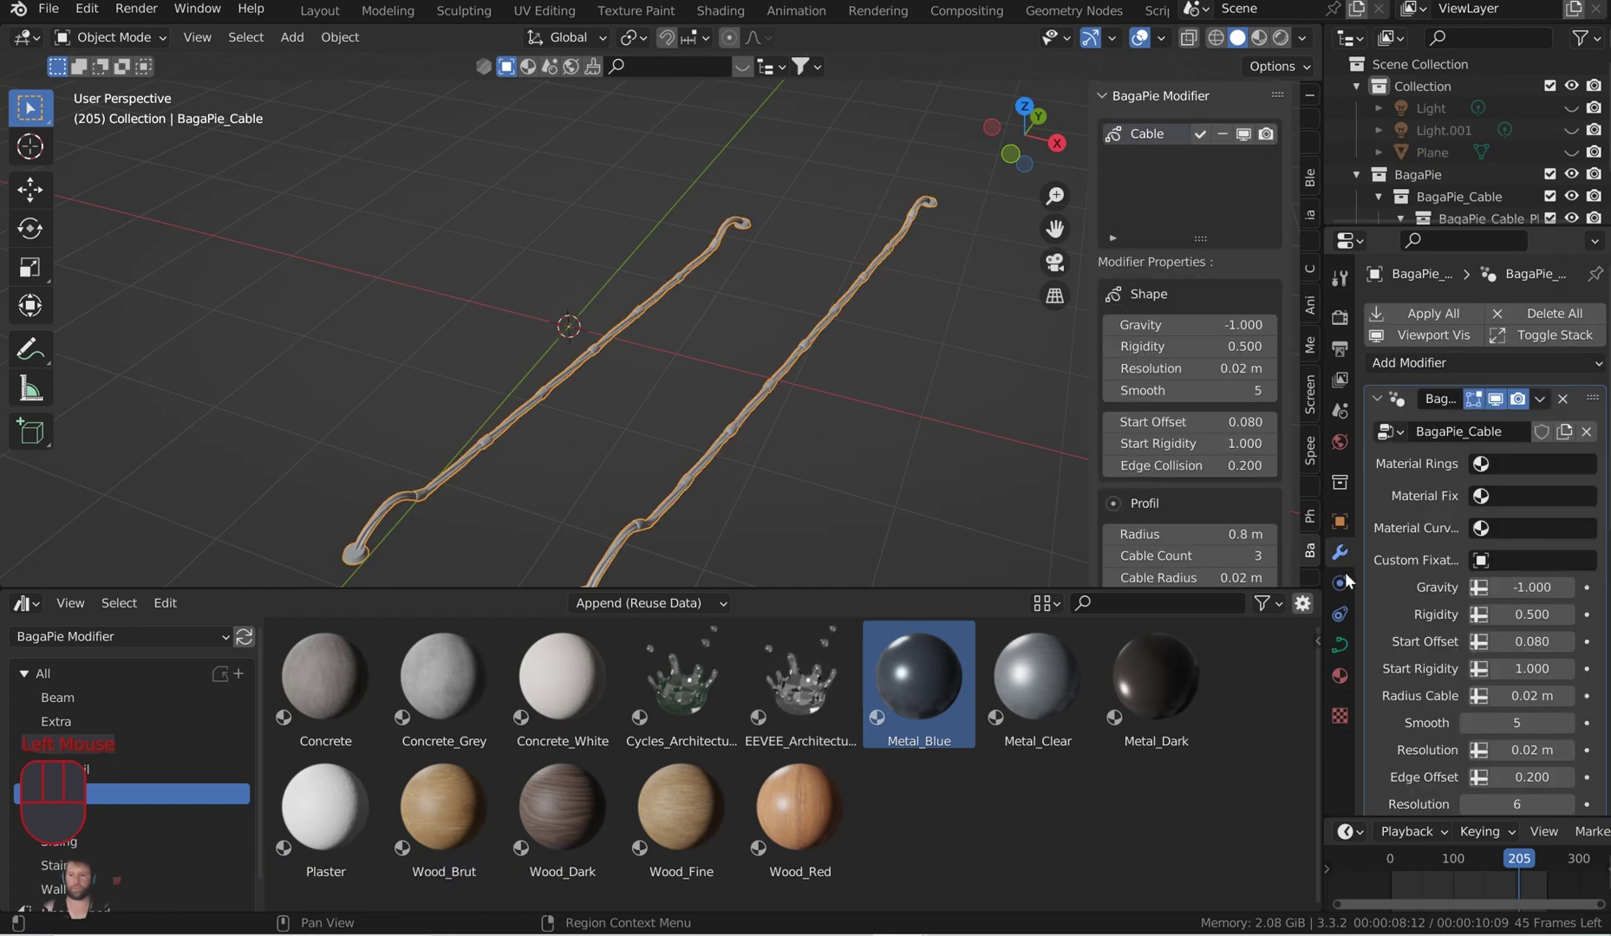
left_click(1552, 465)
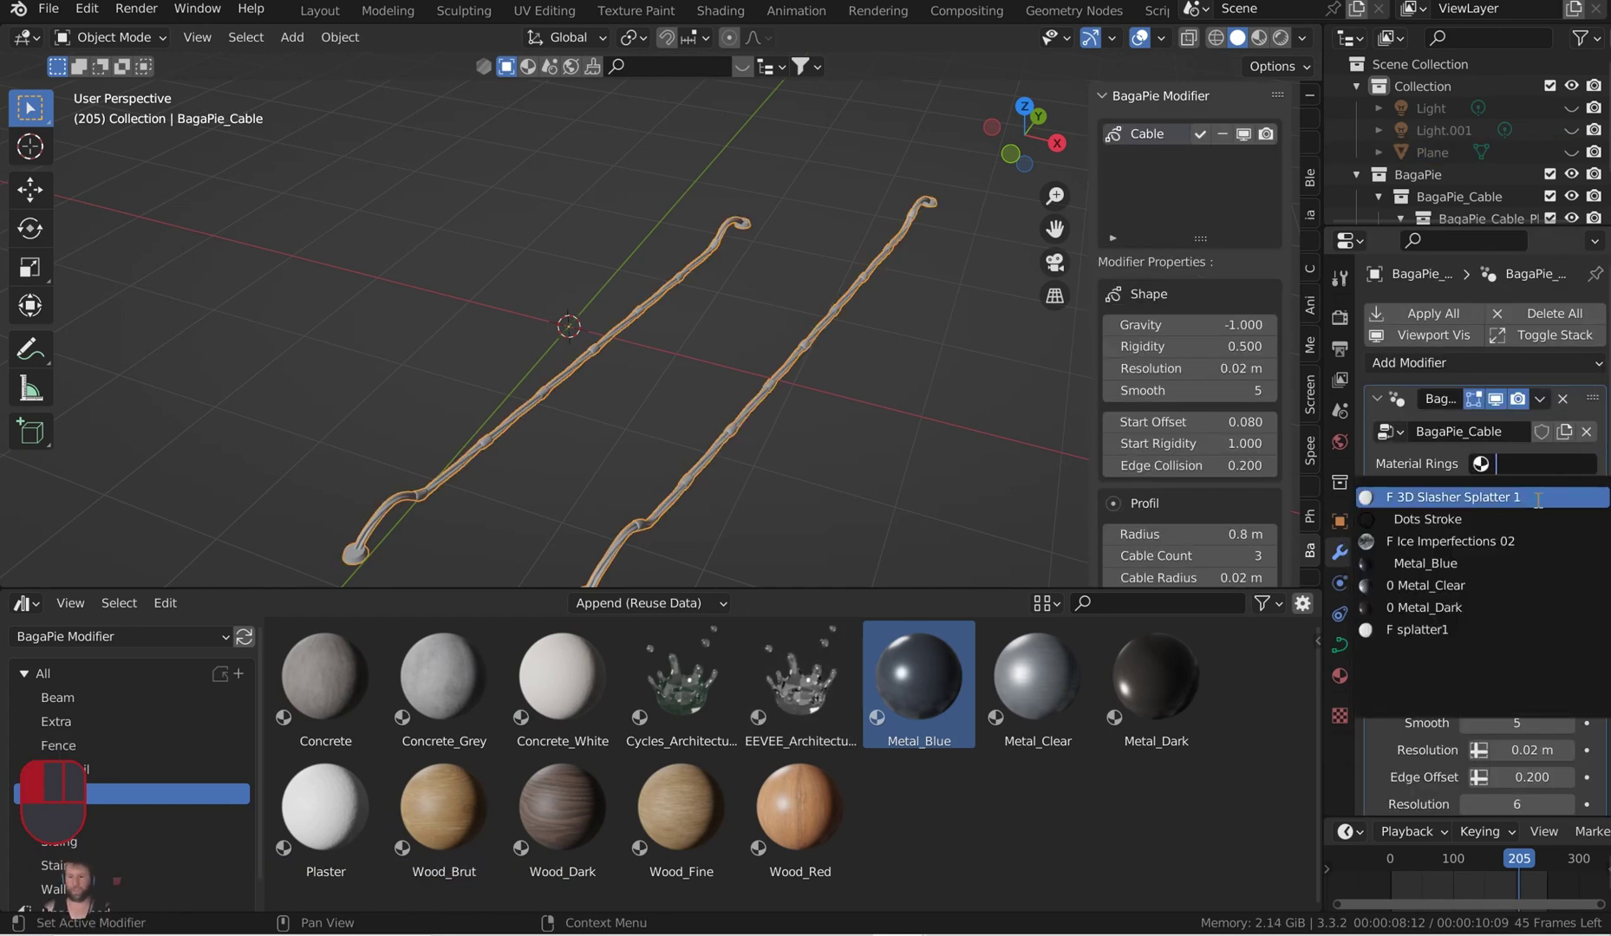
left_click(1482, 587)
left_click(1526, 496)
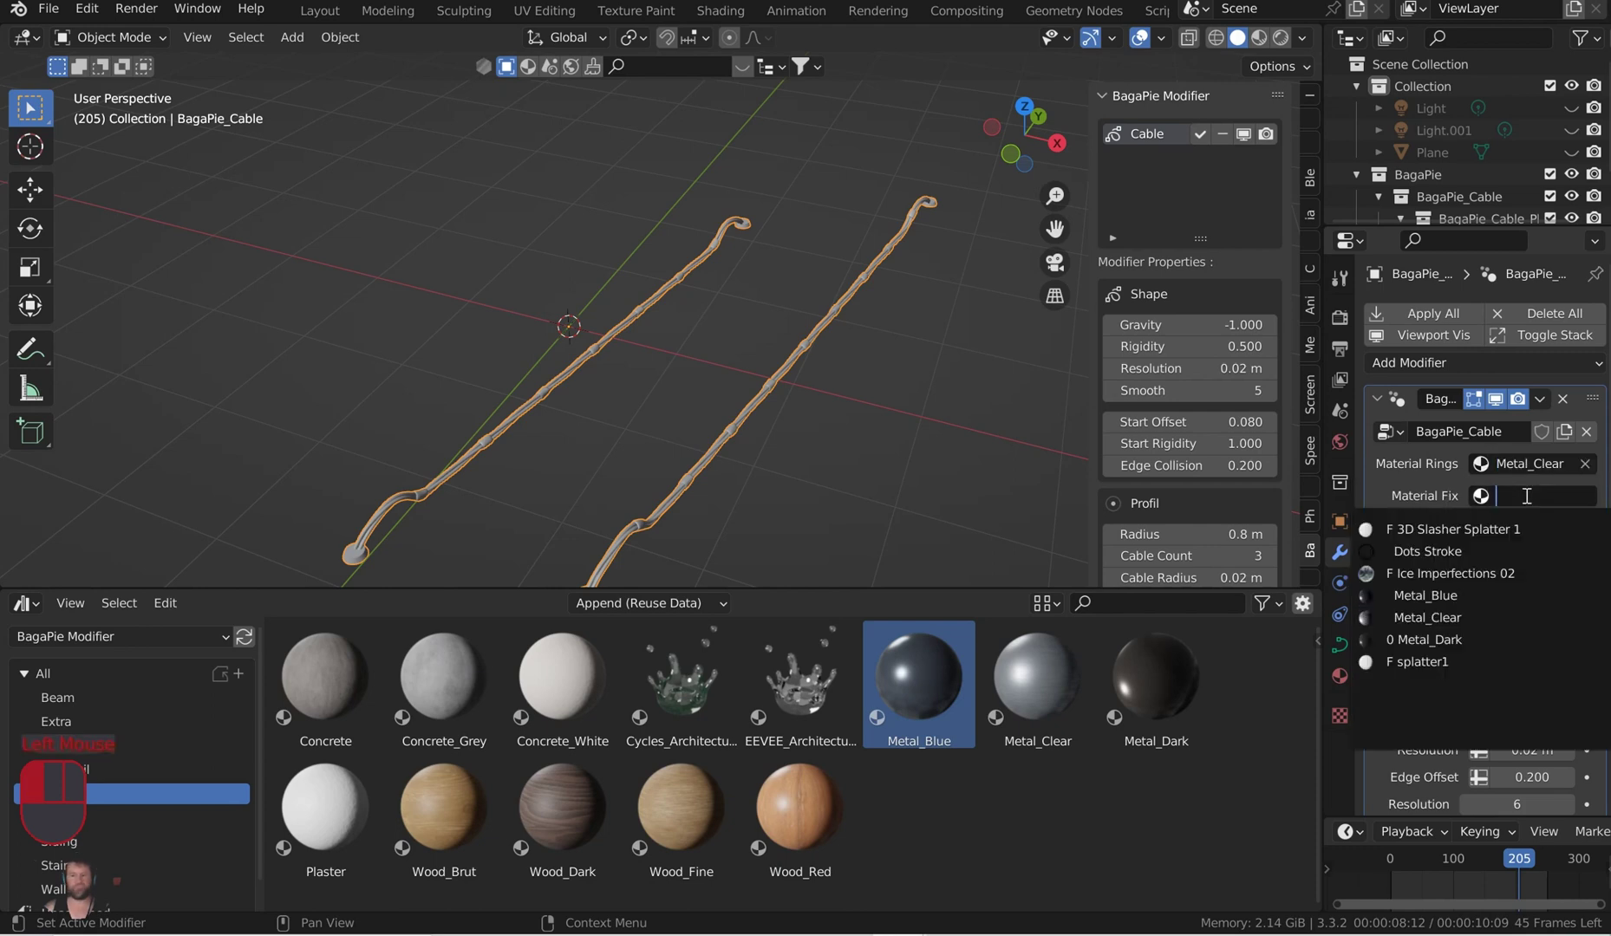
left_click(1469, 642)
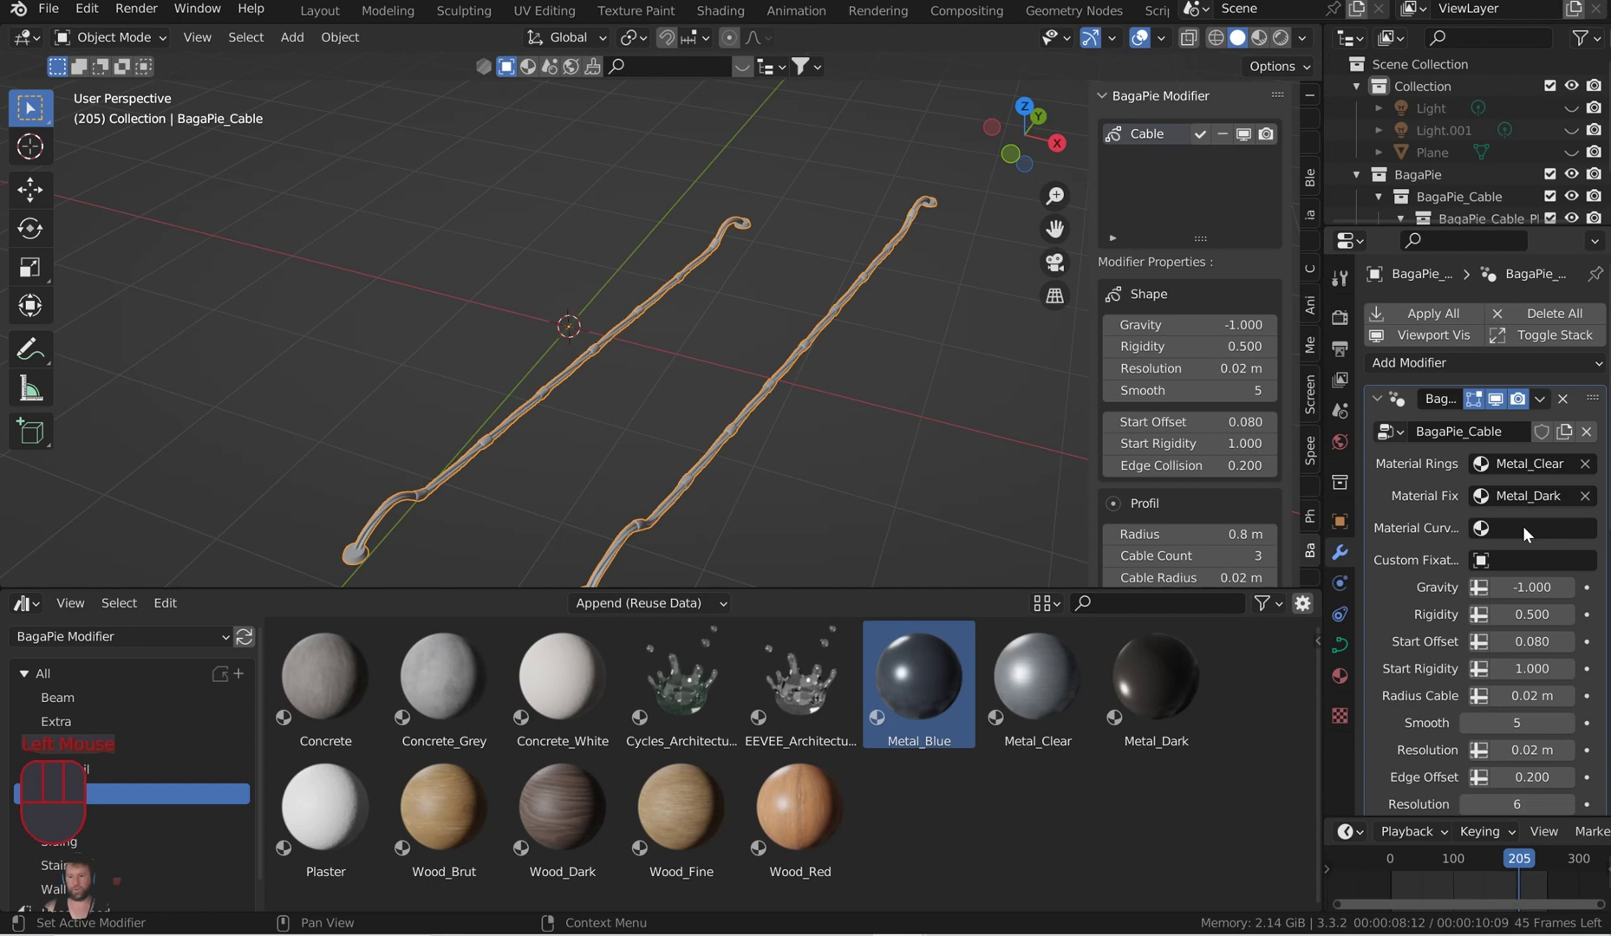
Switch the viewport to material preview and assign Metal_Blue as the cable modifier's curve material.
left_click(1259, 37)
scroll(893, 425, "up", 4)
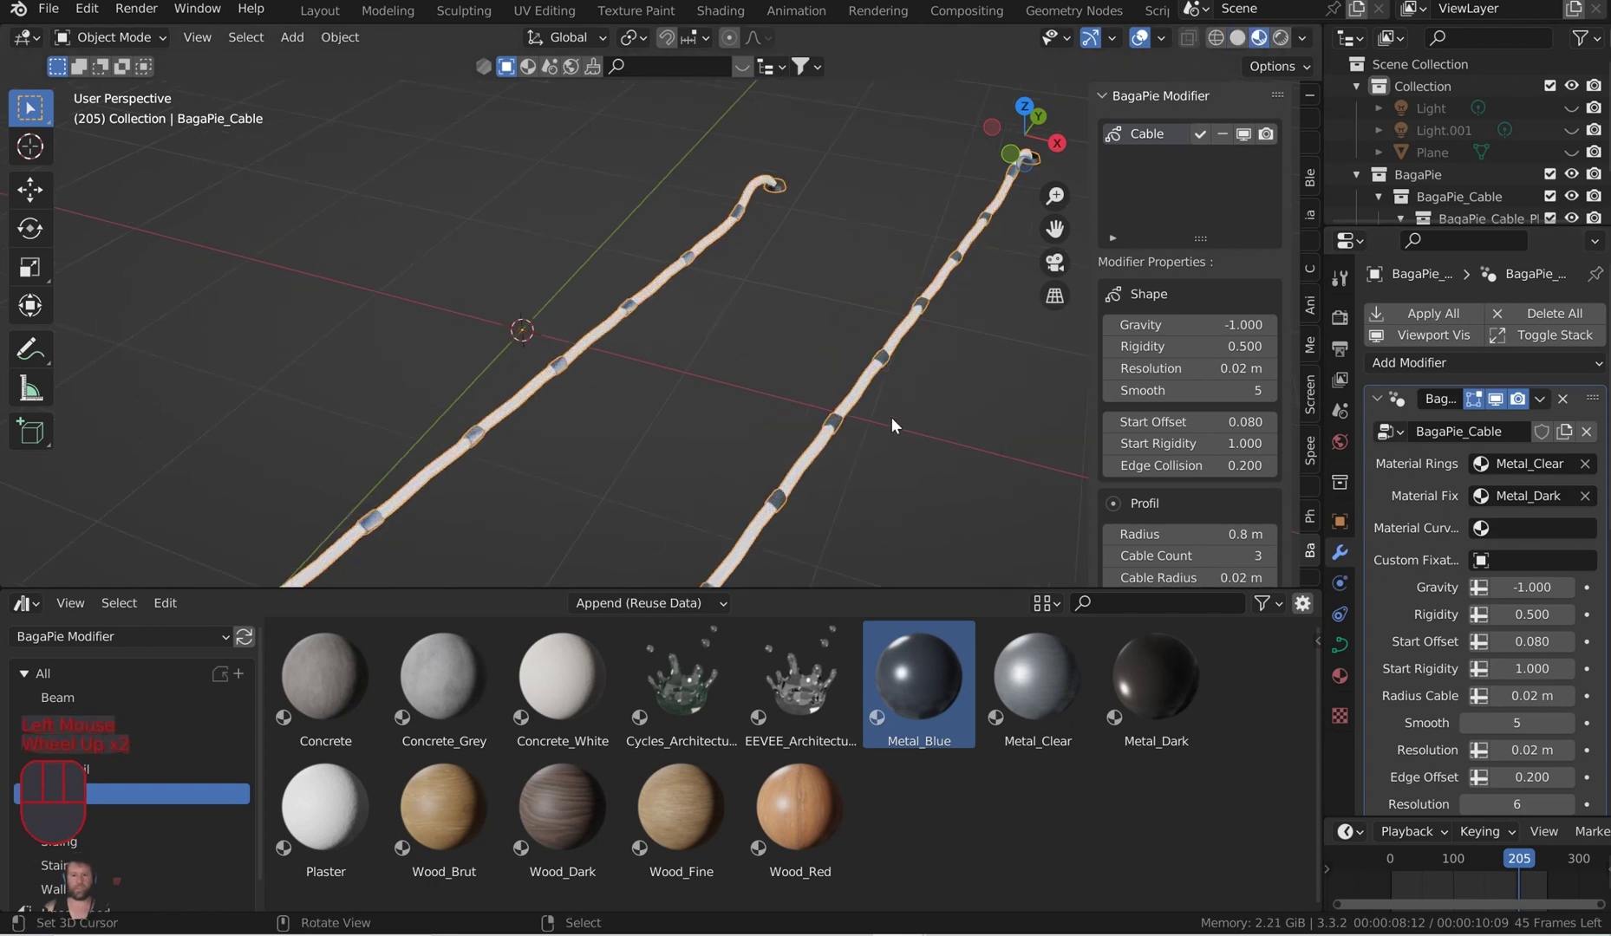
middle_click_drag(985, 444, 935, 403)
scroll(932, 398, "up", 3)
scroll(921, 406, "down", 2)
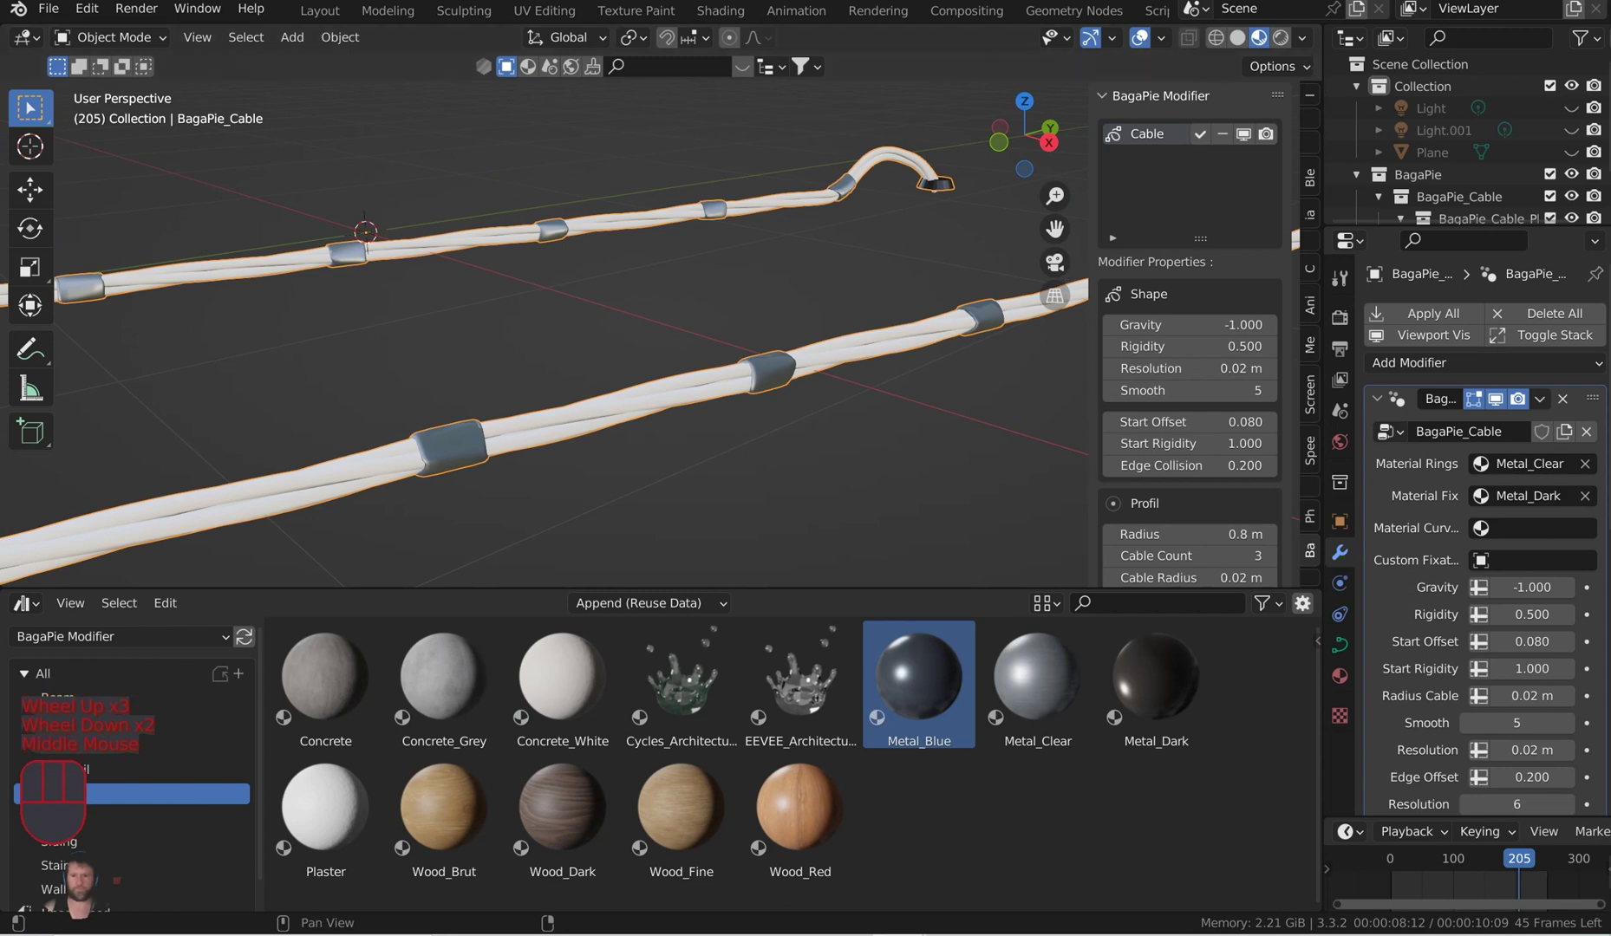
left_click_drag(919, 685, 1535, 527)
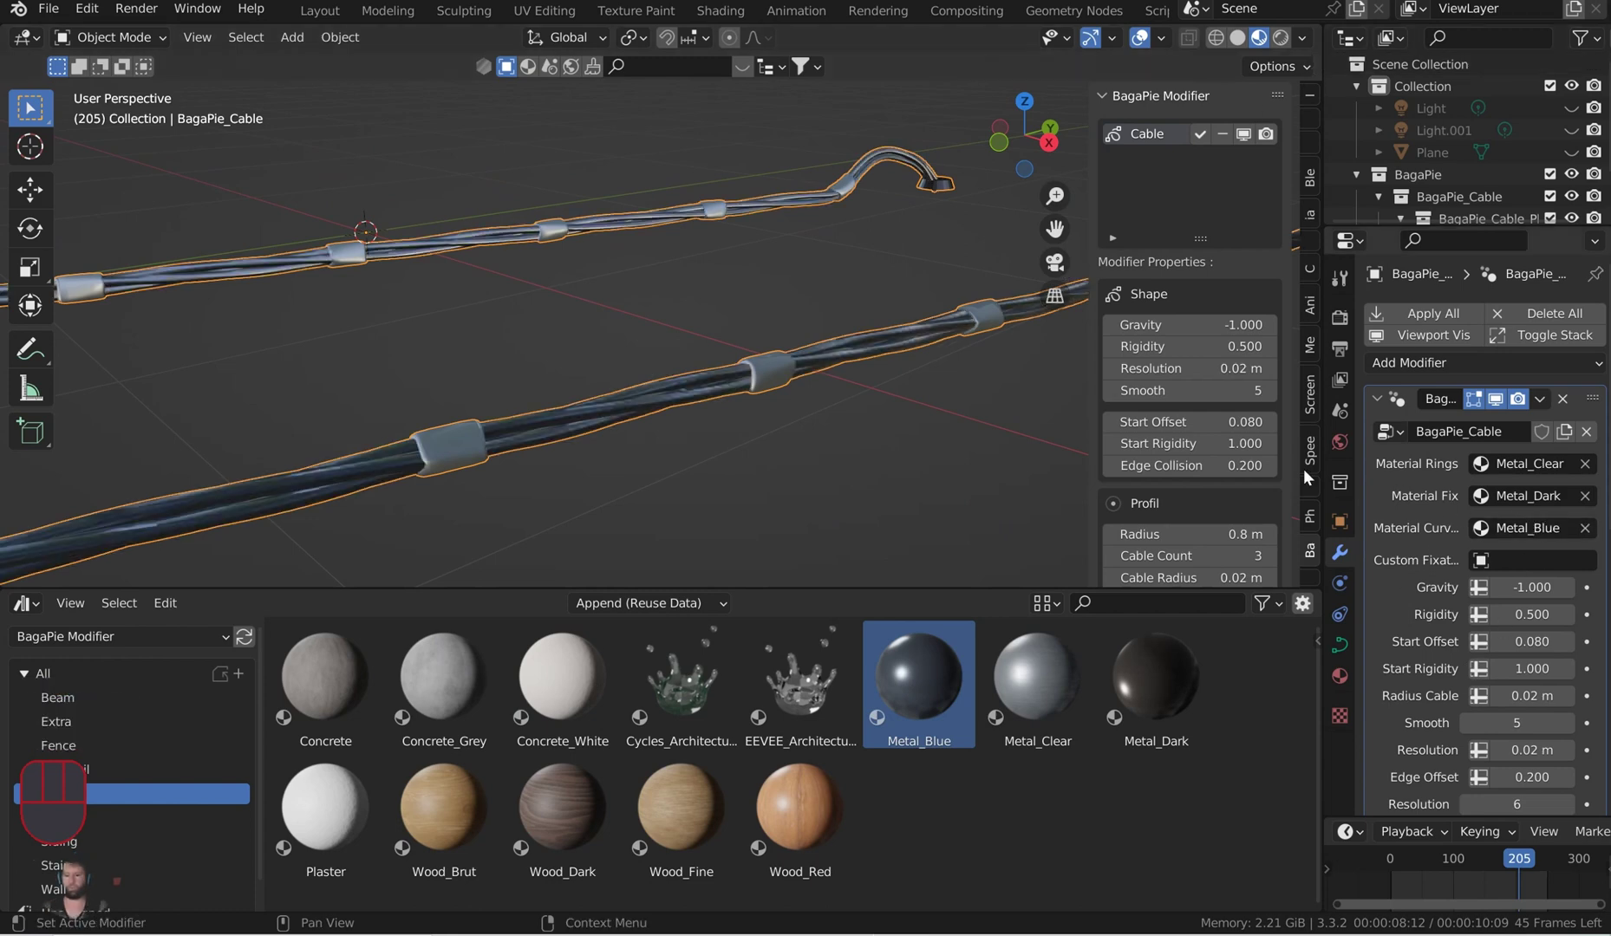
left_click(1528, 559)
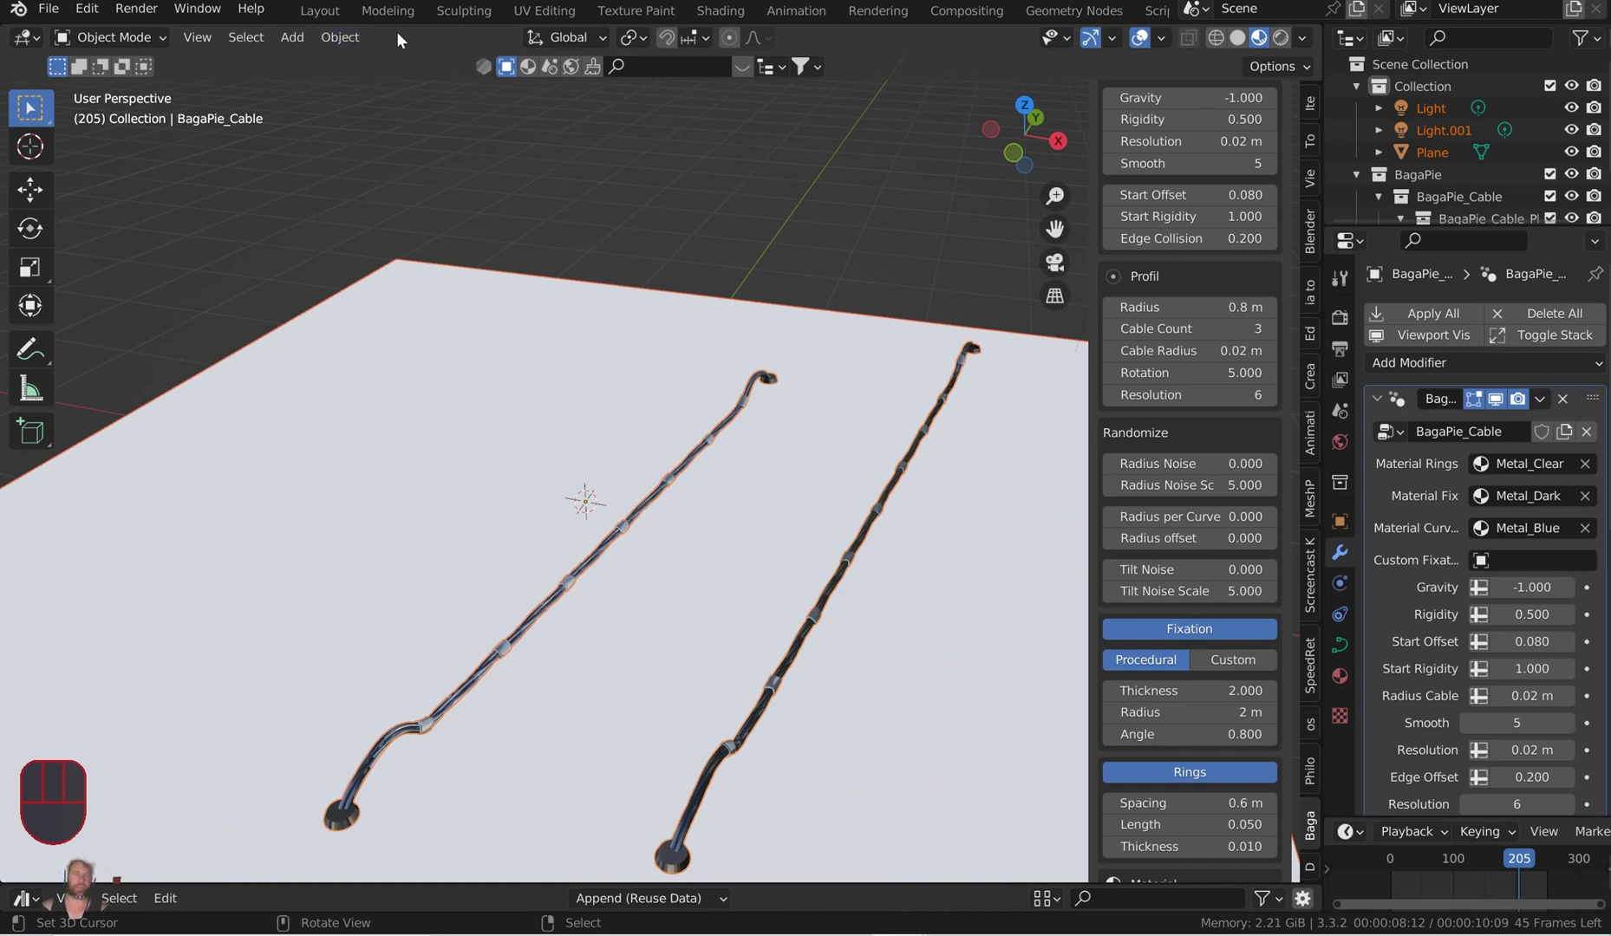
Convert the finished cables to a mesh.
left_click(338, 38)
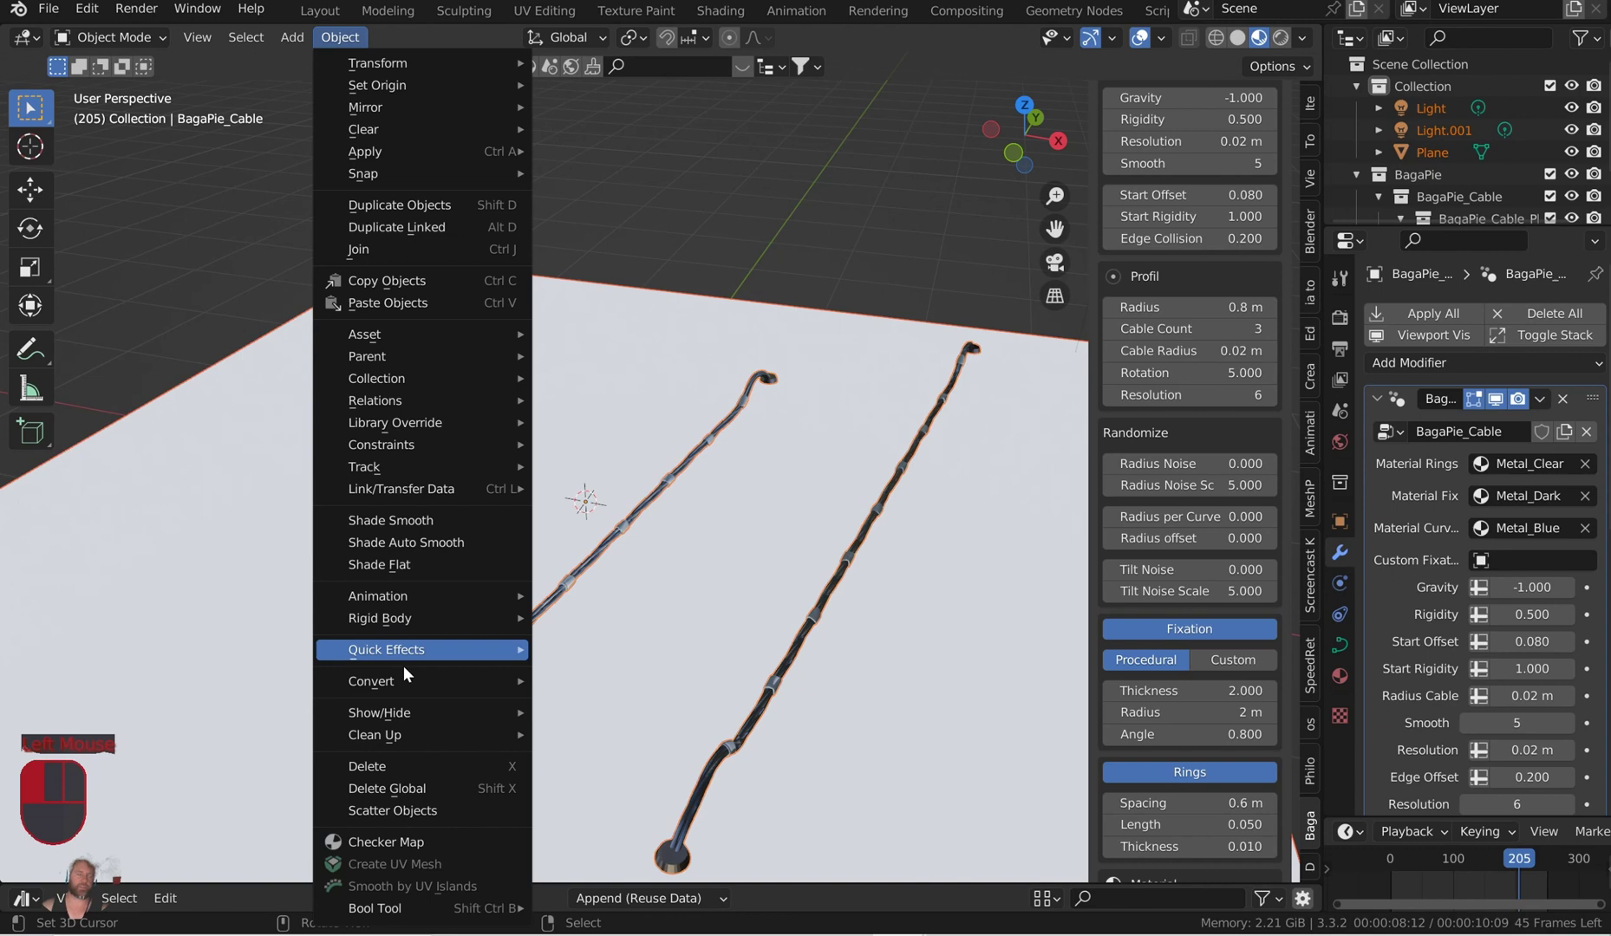
mouse_move(416, 681)
left_click(641, 705)
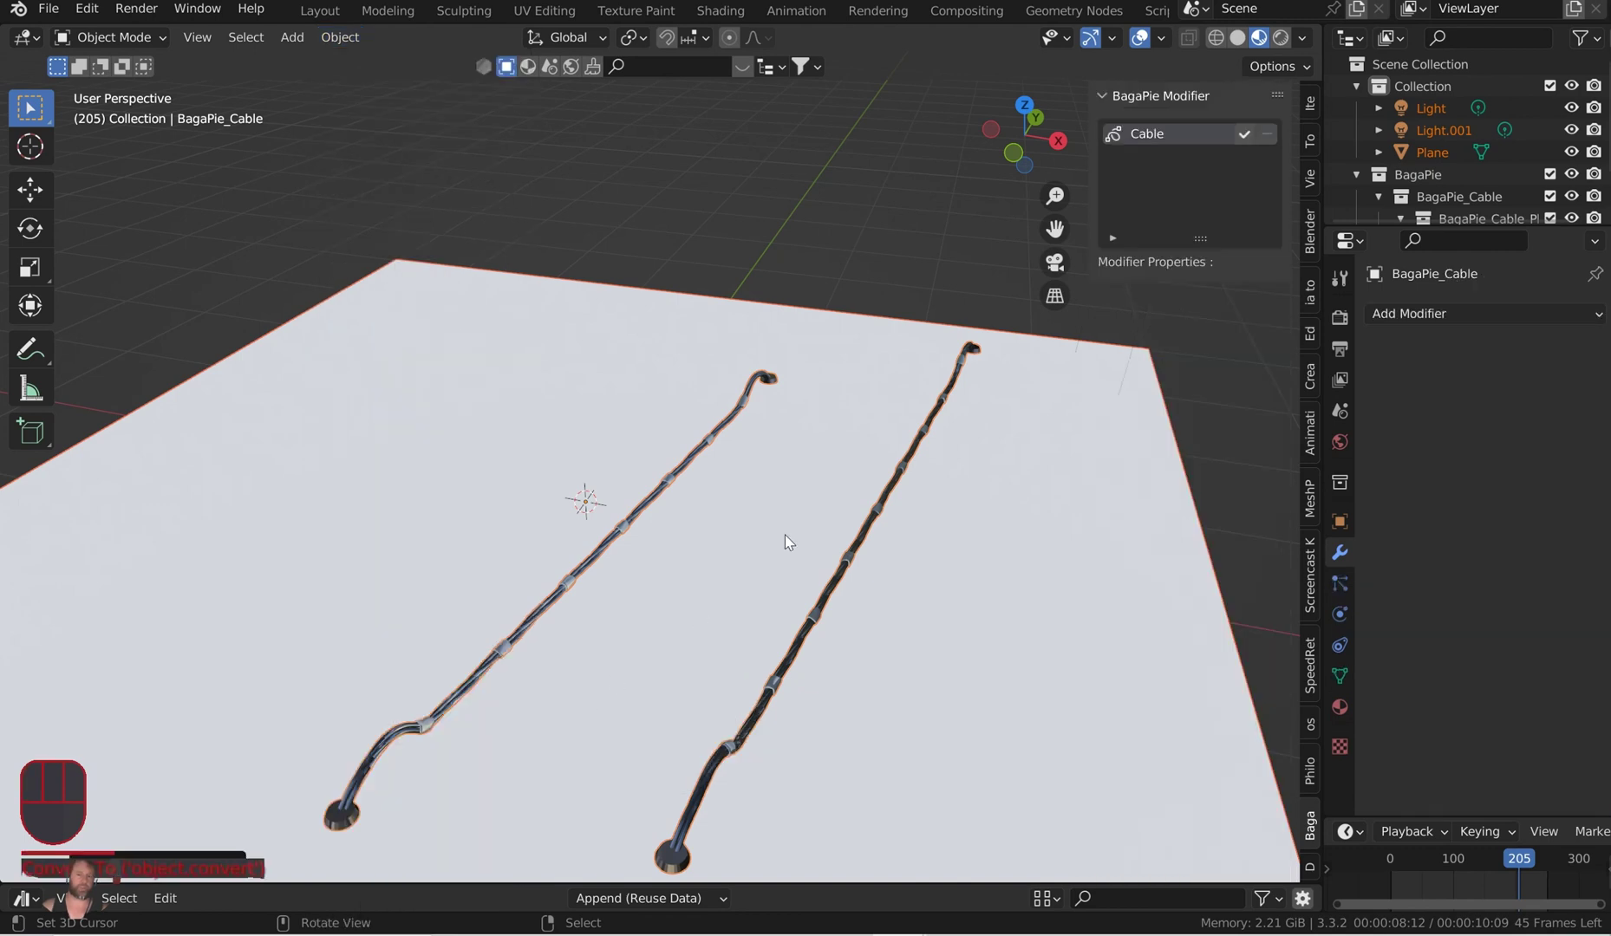
Select the converted cable mesh instead of the plane and open it in Edit Mode.
right_click(741, 479)
scroll(741, 479, "up", 8)
key("Tab")
right_click(736, 493)
key("Tab")
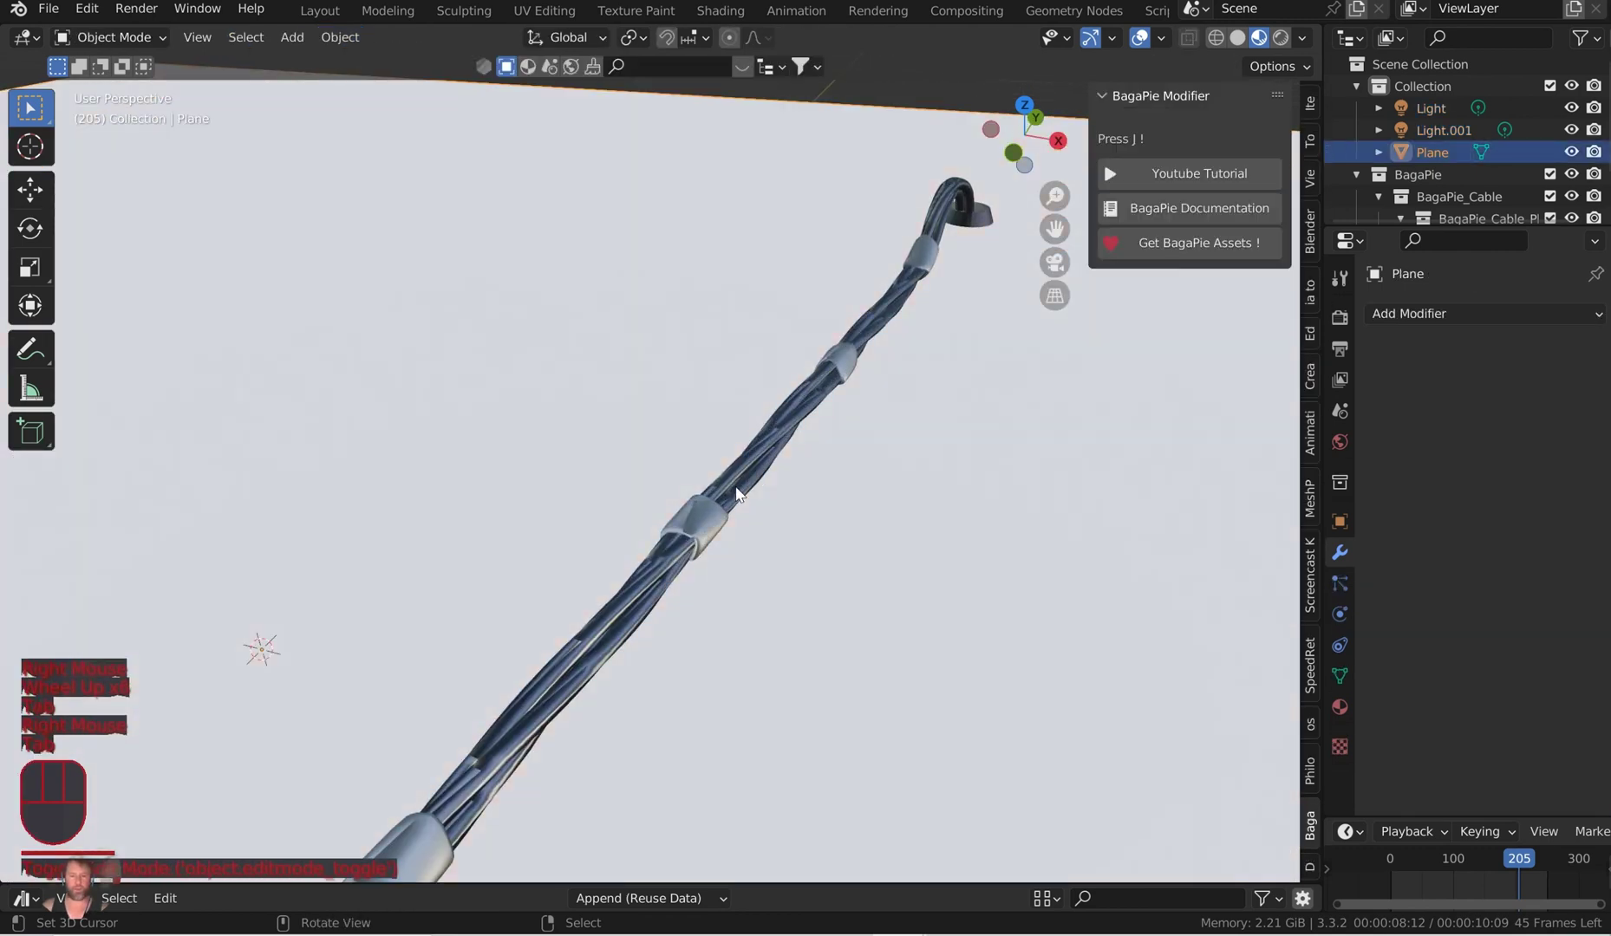
right_click(736, 492)
key("Tab")
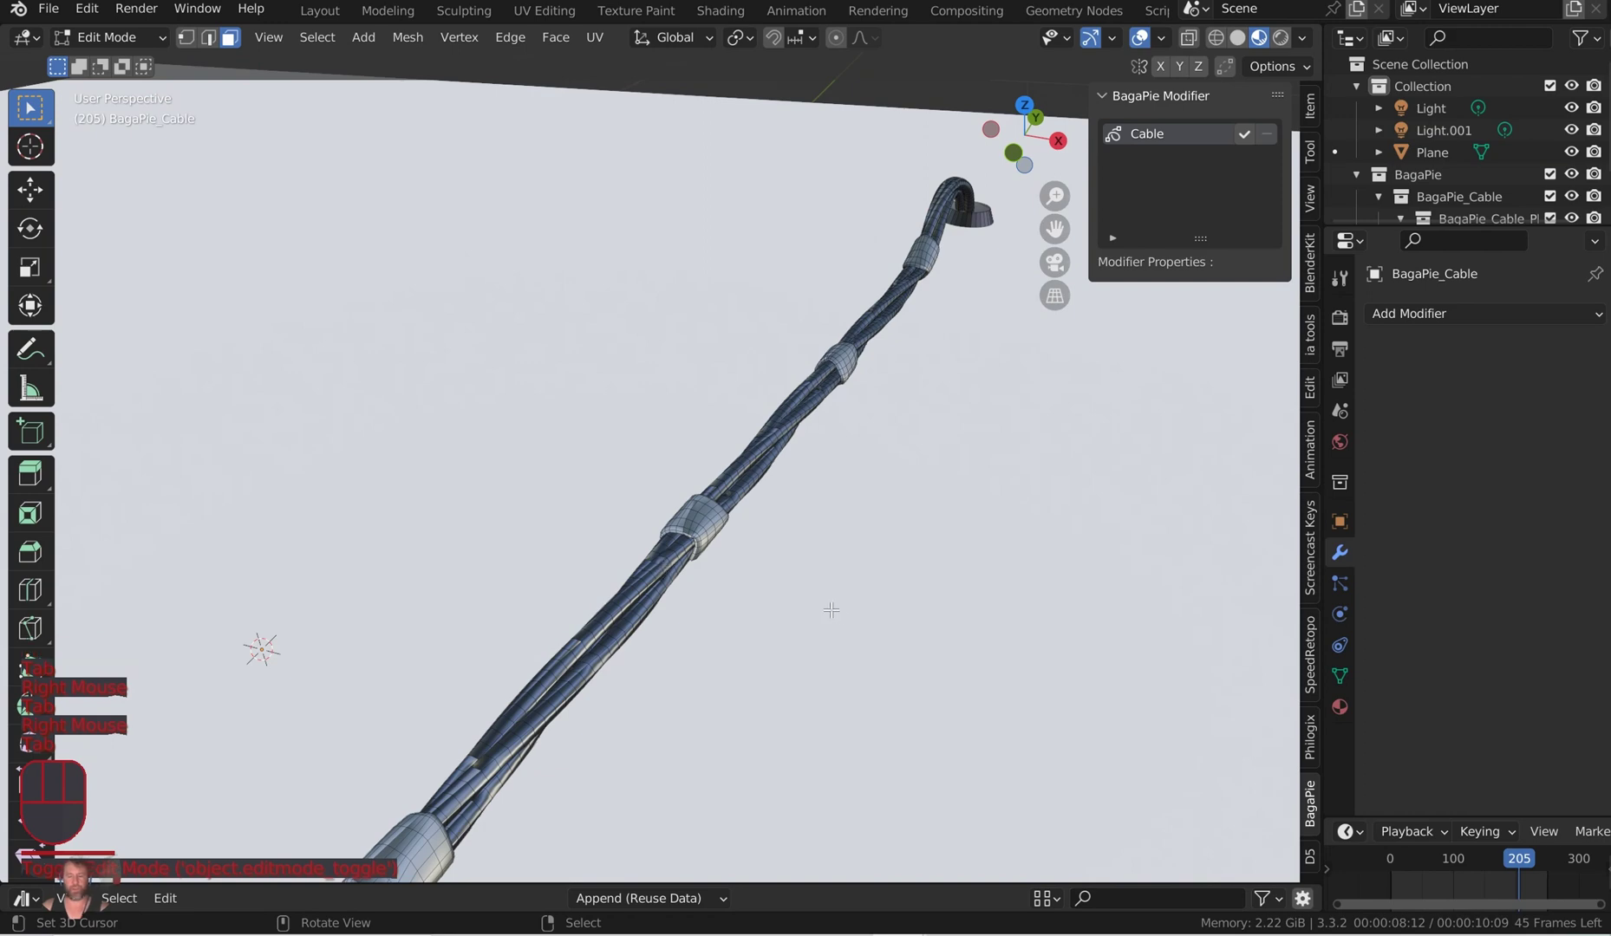
Isolate the cable mesh in local view with solid shading, examine its topology, and return to the full scene in Object Mode.
key("KP_Divide")
scroll(786, 577, "up", 3)
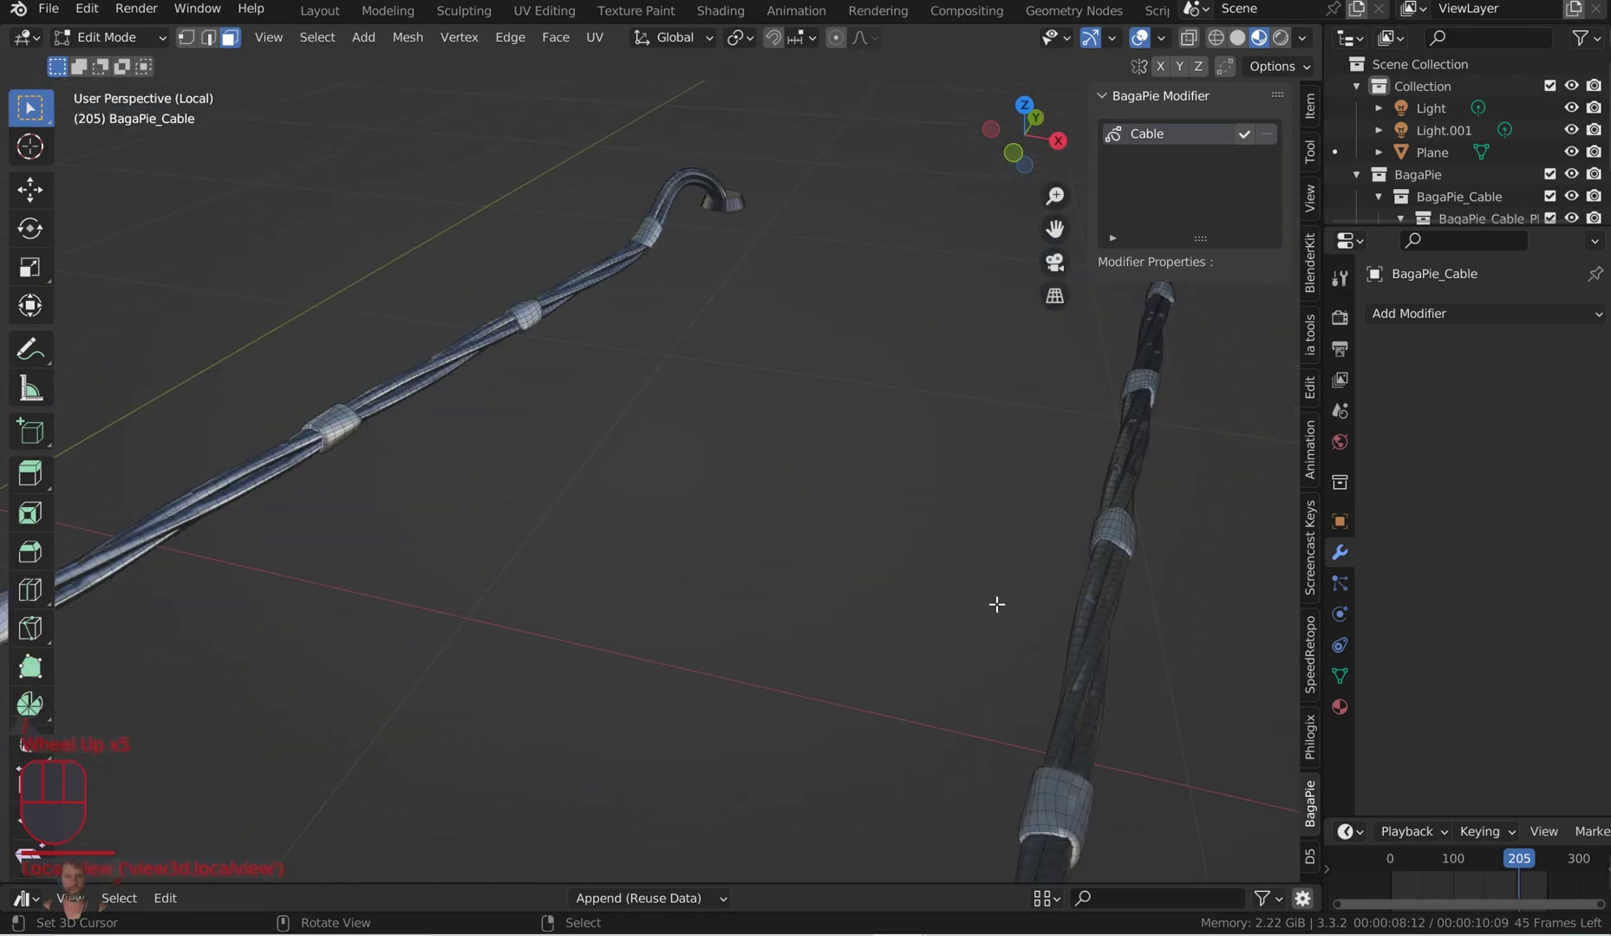
scroll(996, 604, "up", 2)
scroll(996, 604, "up", 1, "shift")
middle_click_drag(996, 604, 715, 496, "shift")
left_click(1237, 38)
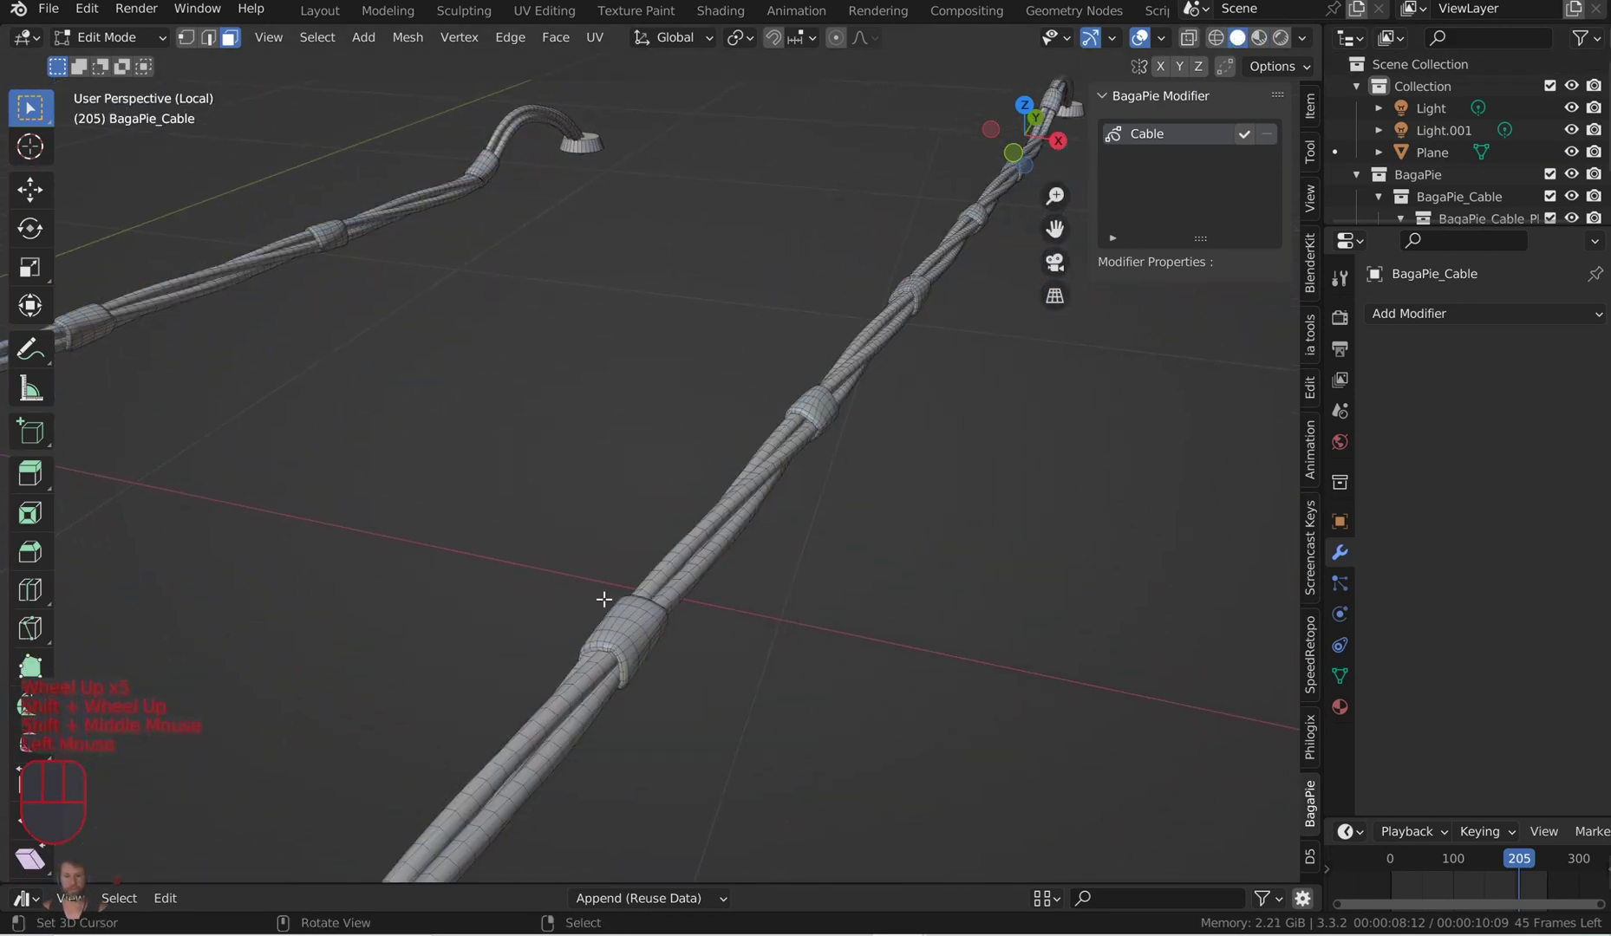
scroll(780, 612, "down", 3)
middle_click_drag(726, 569, 802, 619, "shift")
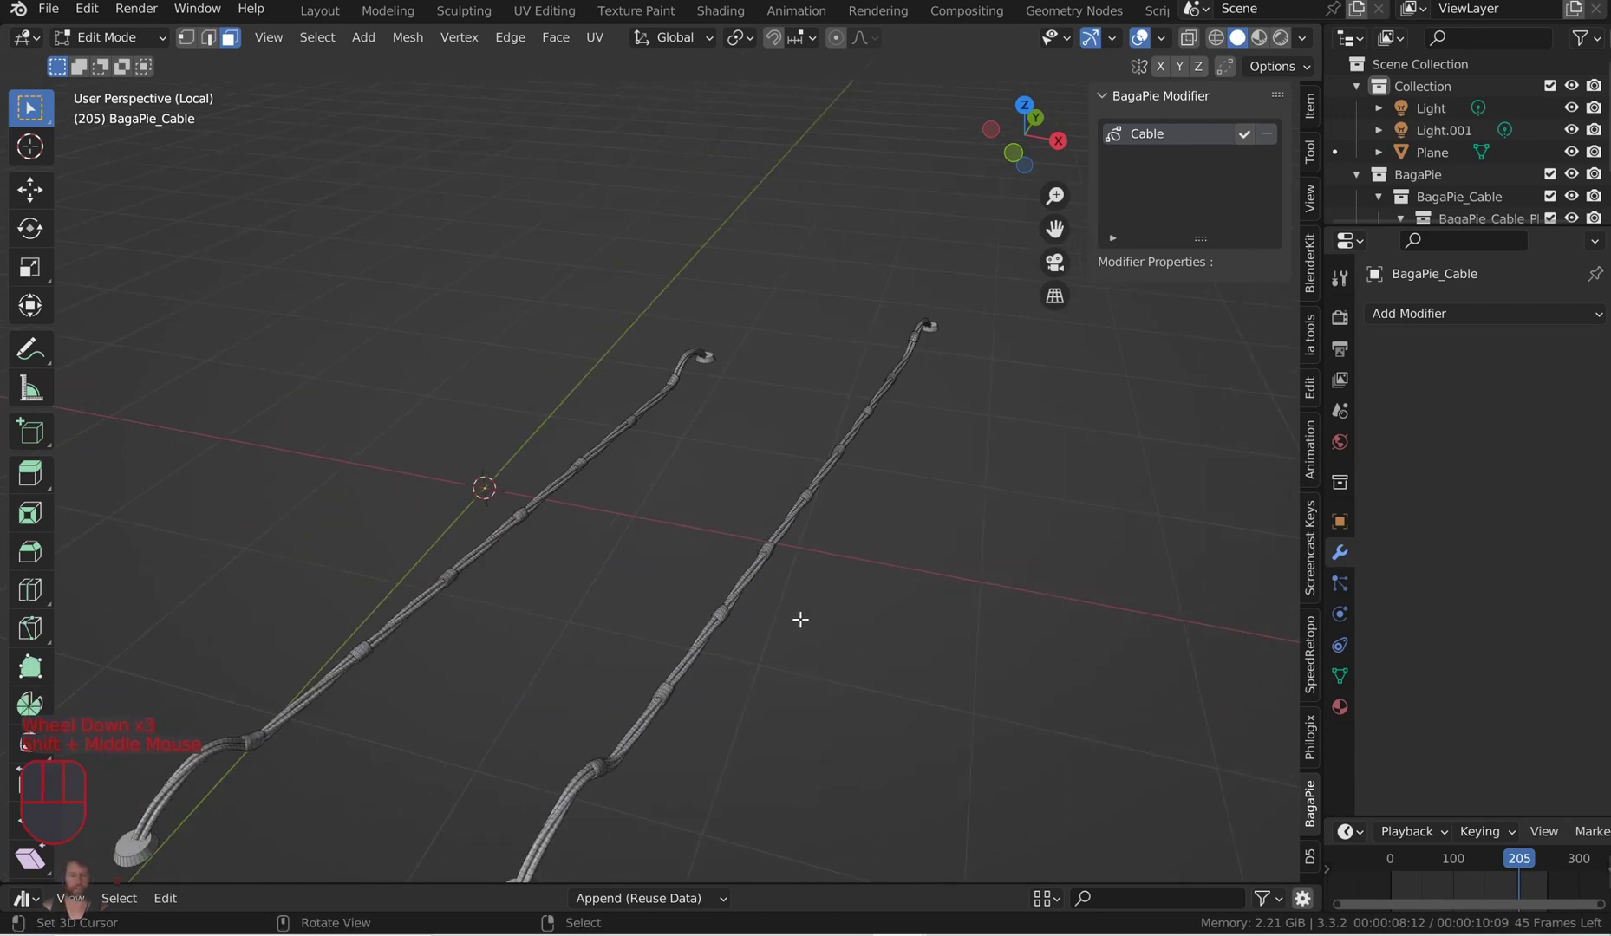
key("KP_Divide")
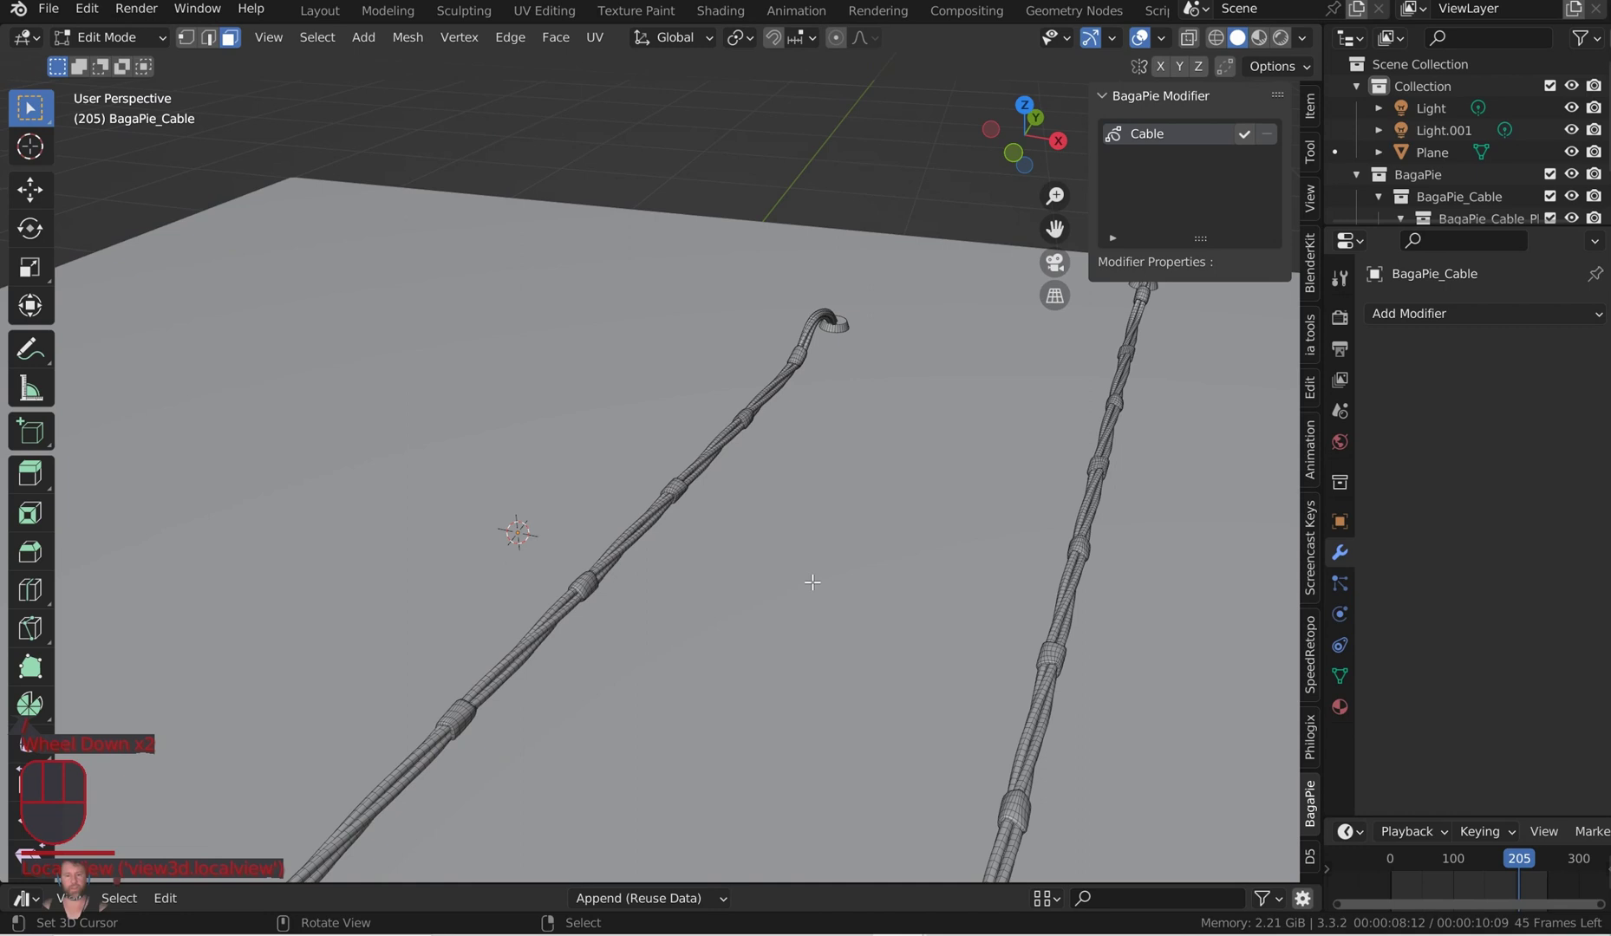
scroll(806, 598, "down", 2)
key("Tab")
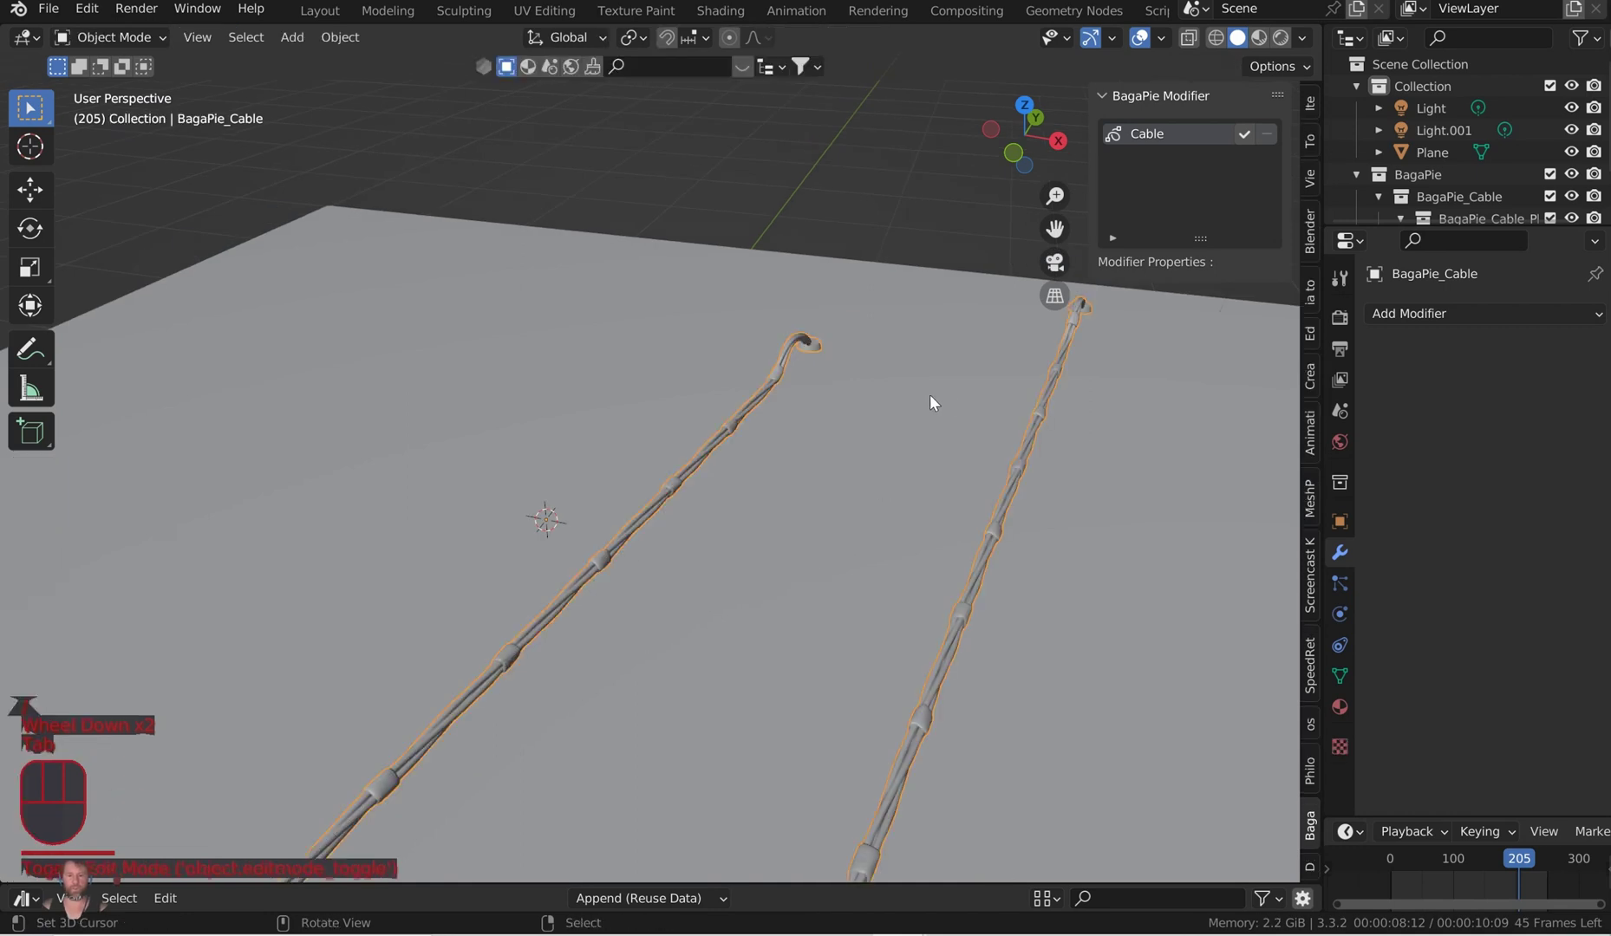
Add a BagaPie Beam Wire structure to the scene with the plane selected.
right_click(935, 460)
key("j")
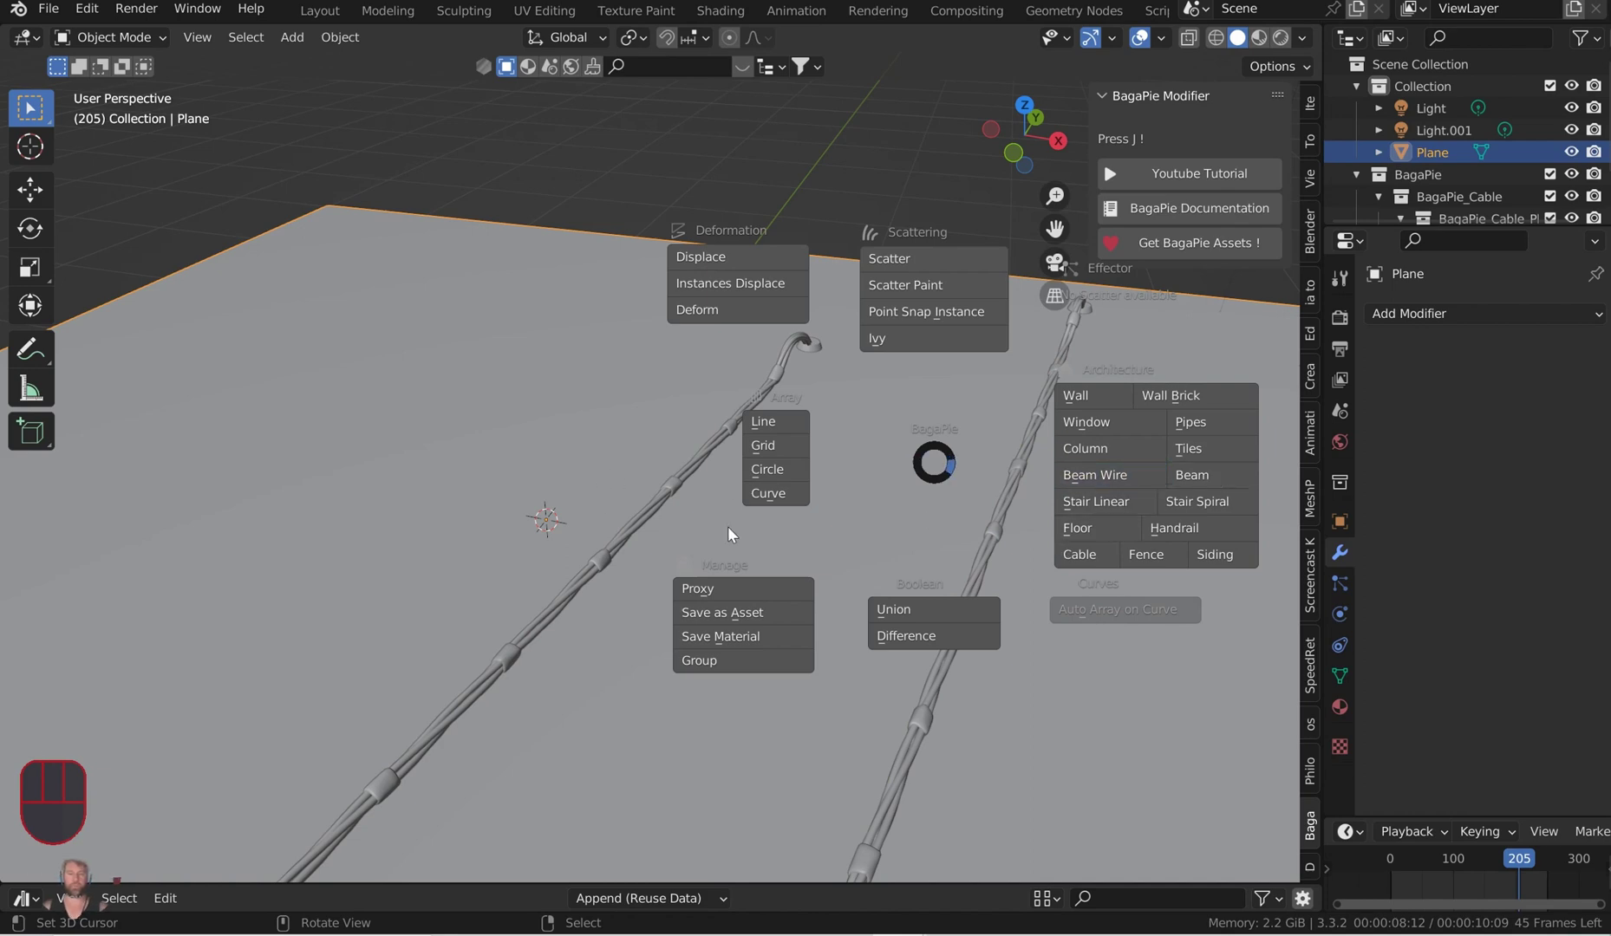
left_click(1090, 479)
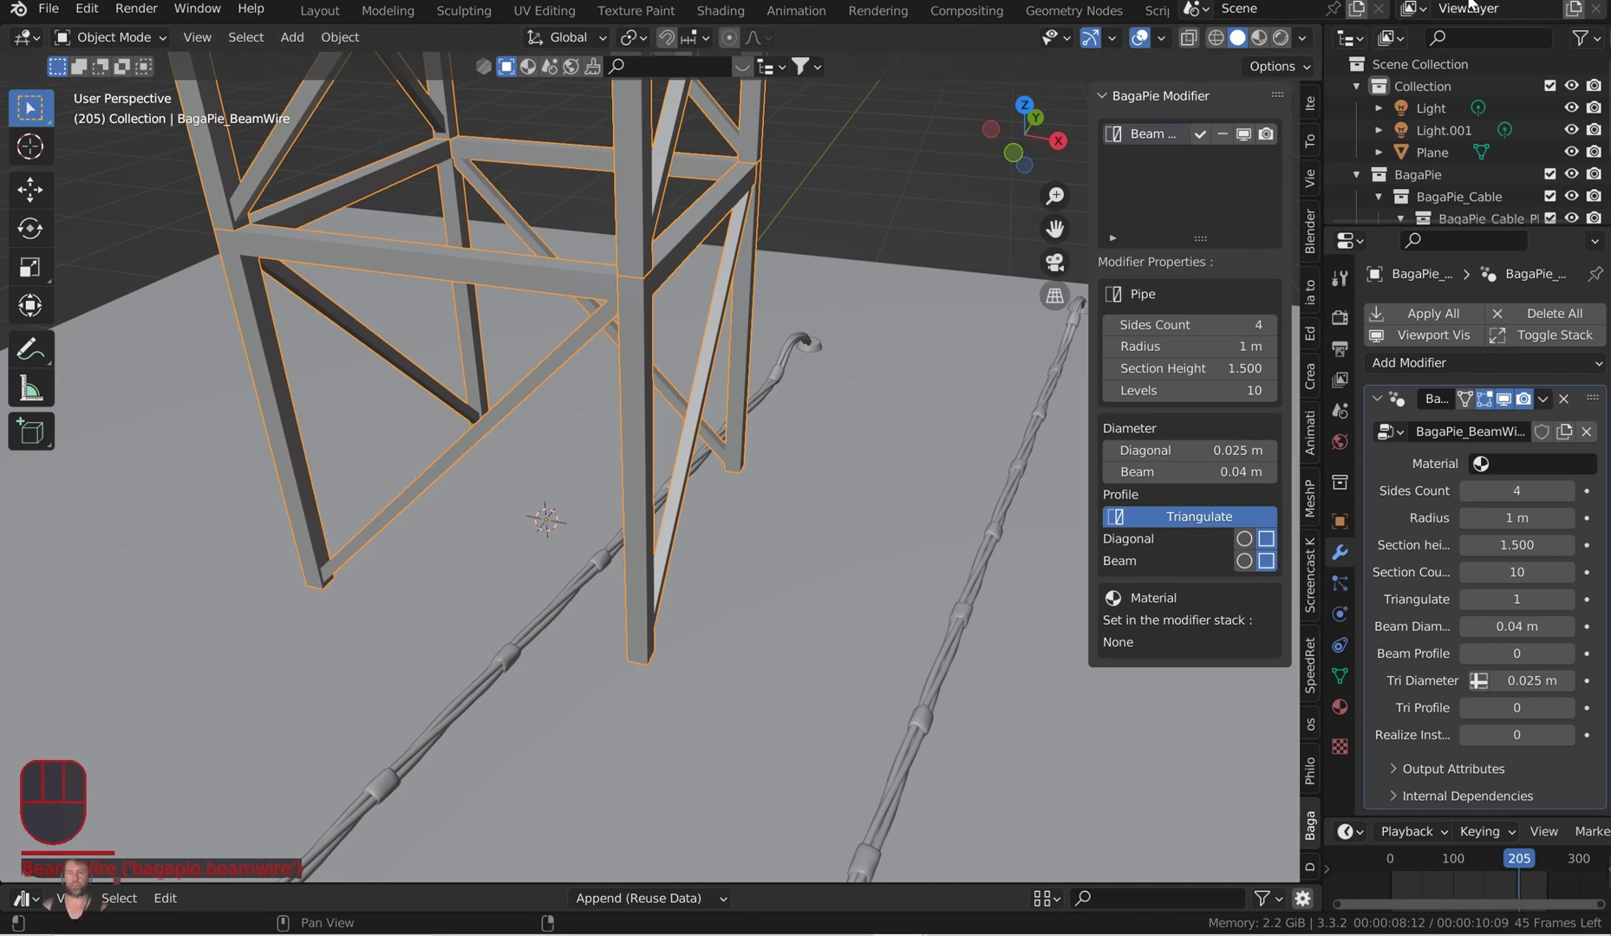
Try to convert the beam wire tower to a mesh, and undo the conversion.
left_click(336, 39)
mouse_move(473, 683)
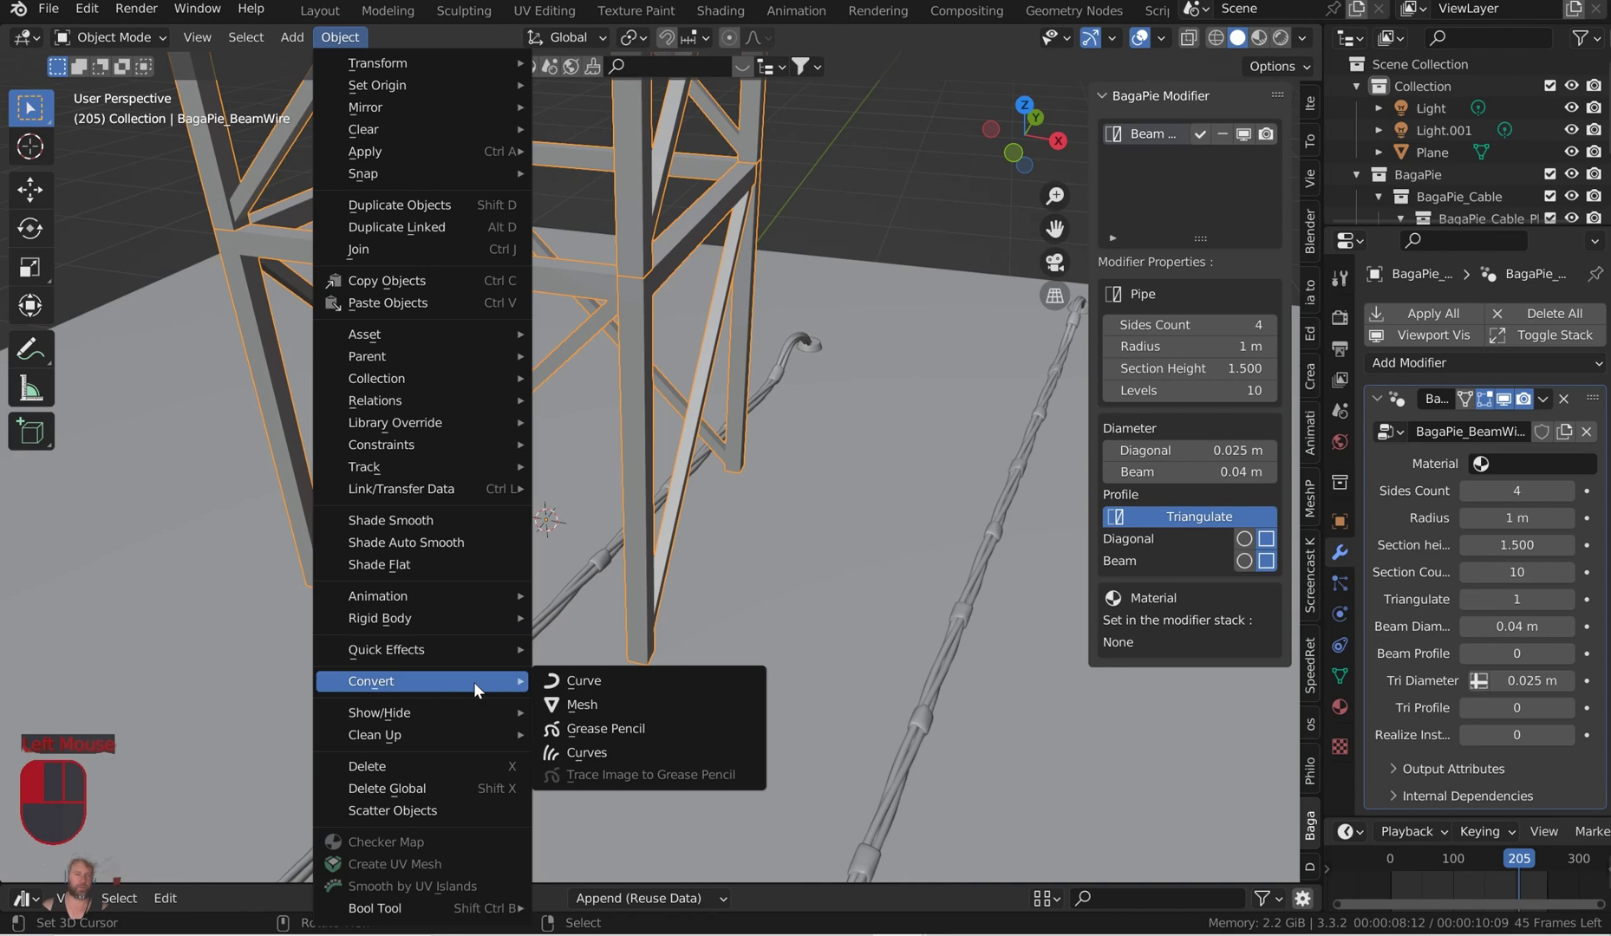
left_click(598, 707)
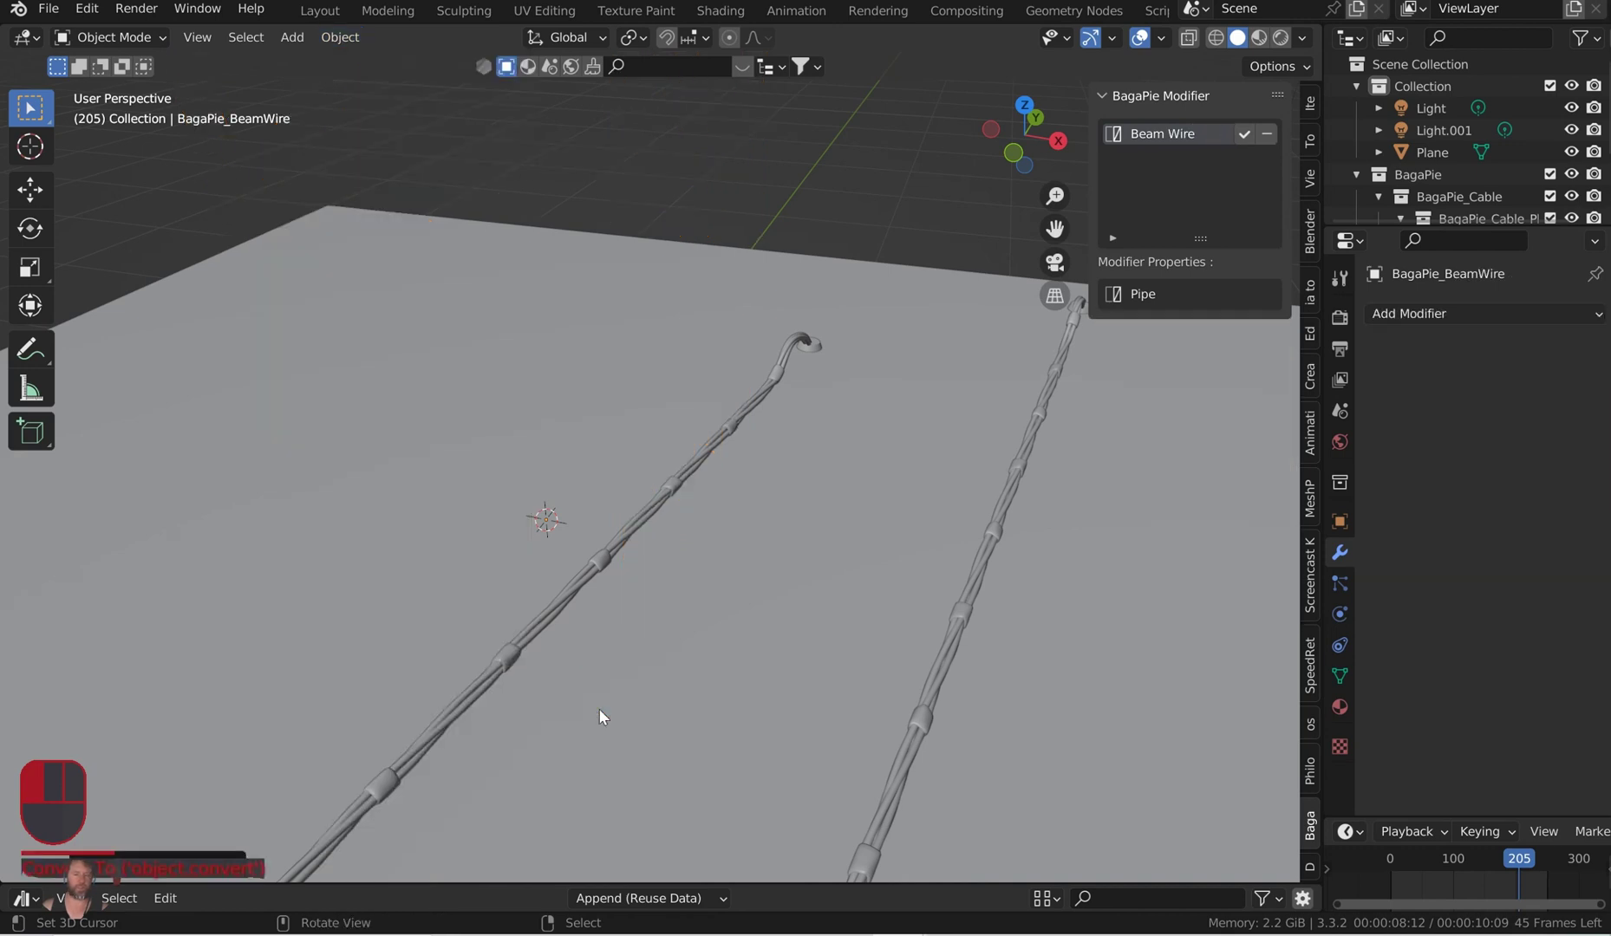
key("ctrl+z")
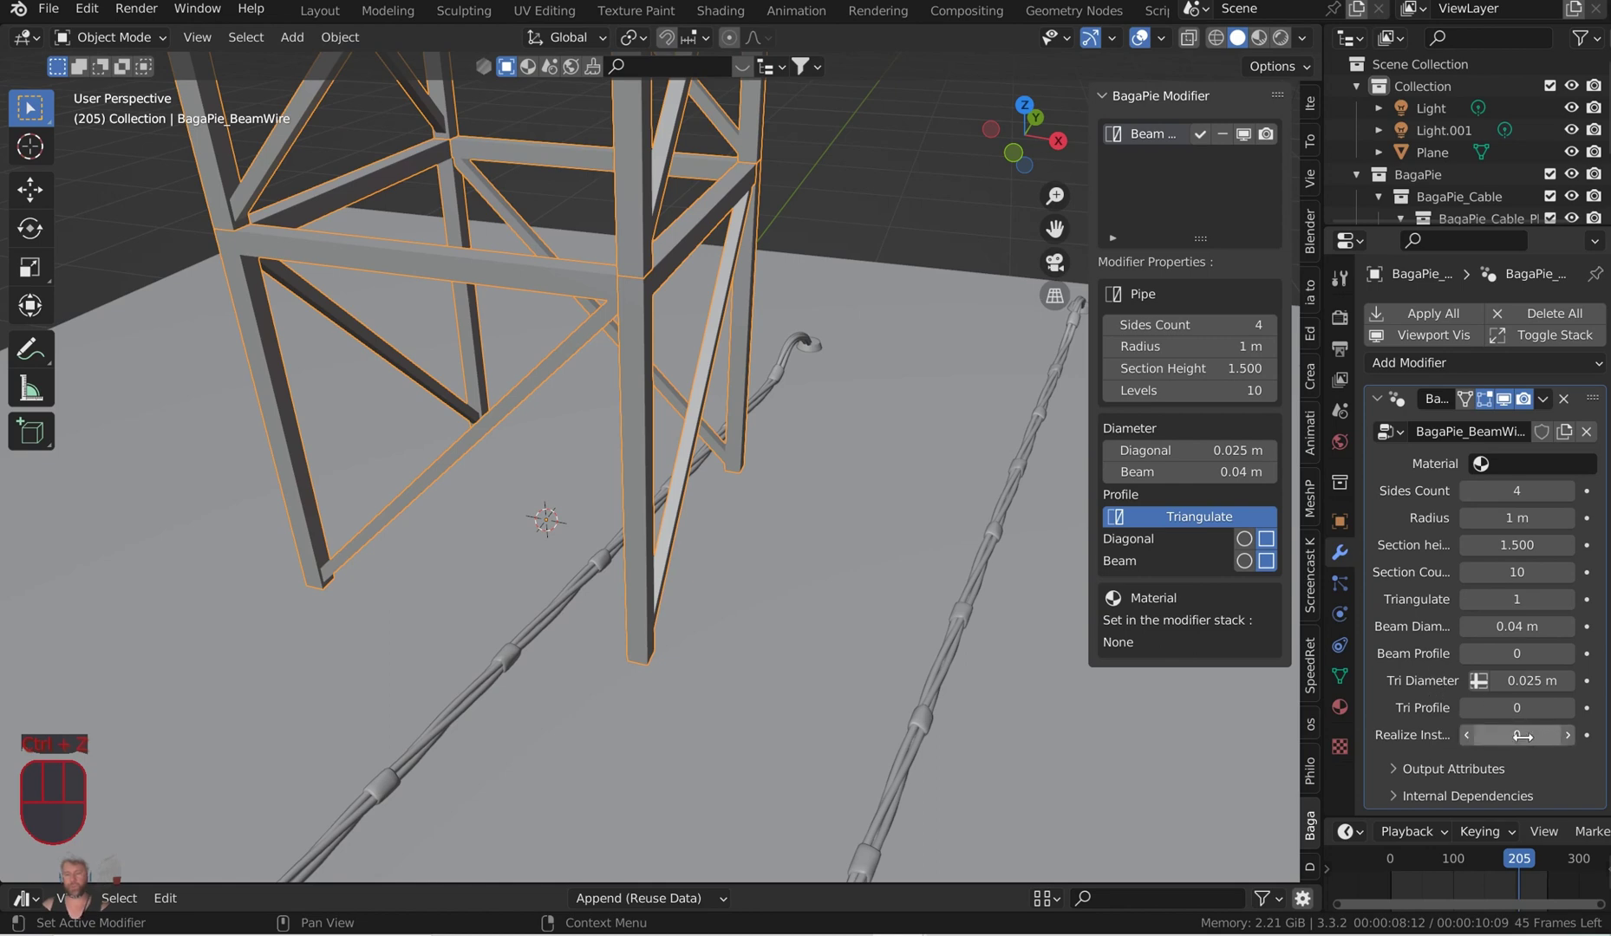
Set Realize Instances to 1 in the beam wire tower's modifier.
left_click_drag(1514, 736, 1523, 736)
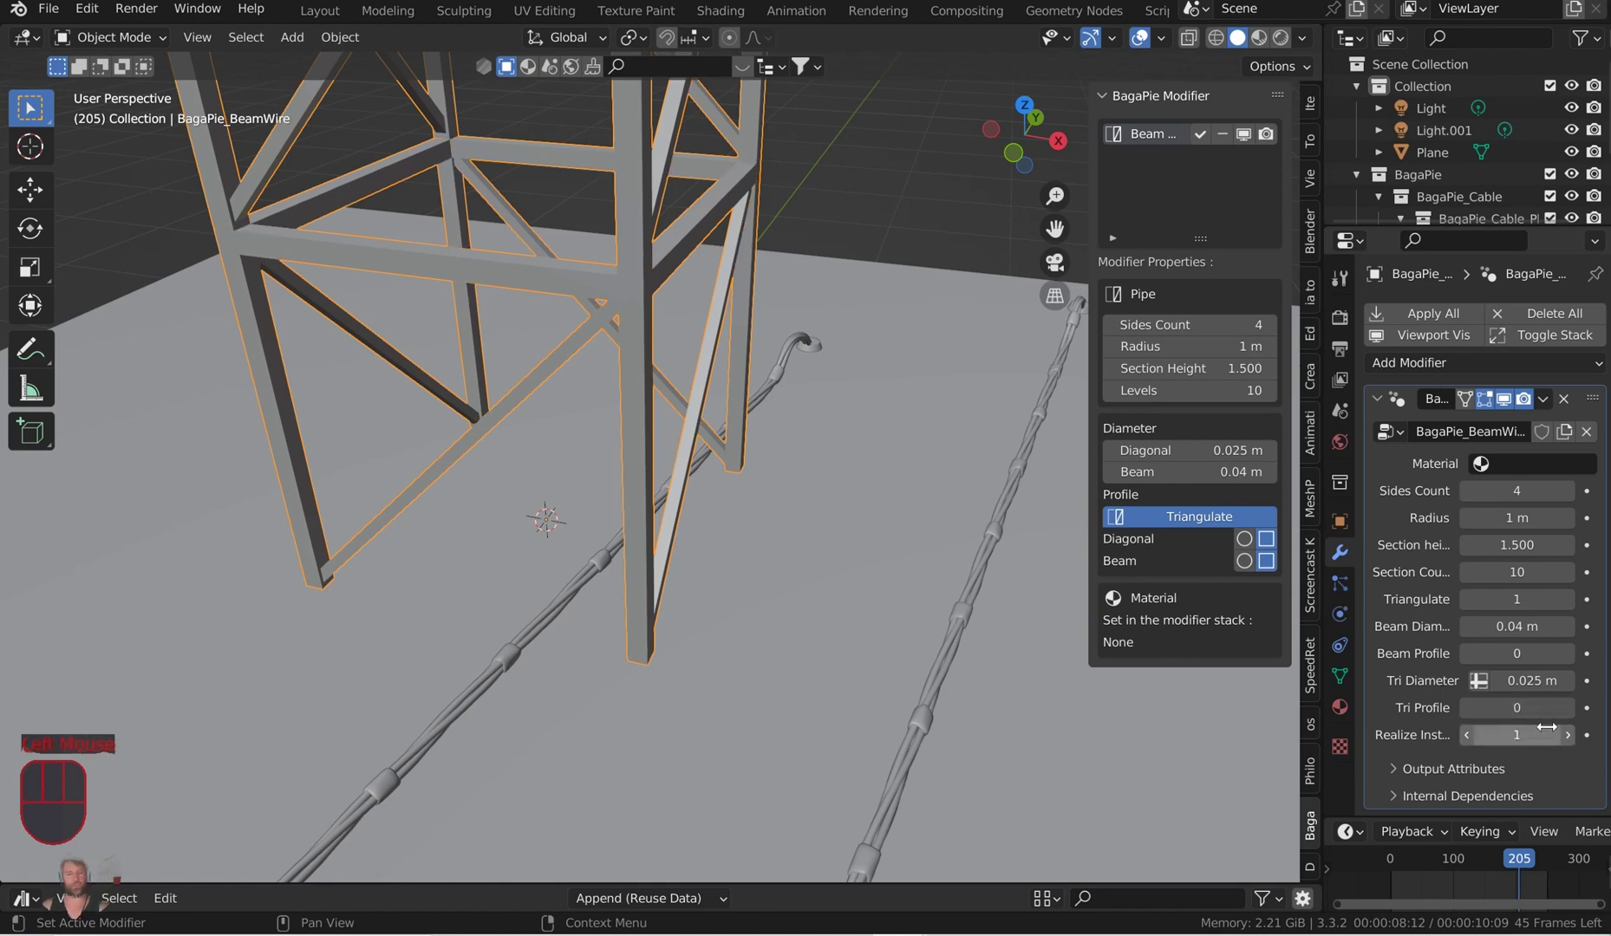
scroll(599, 380, "down", 1)
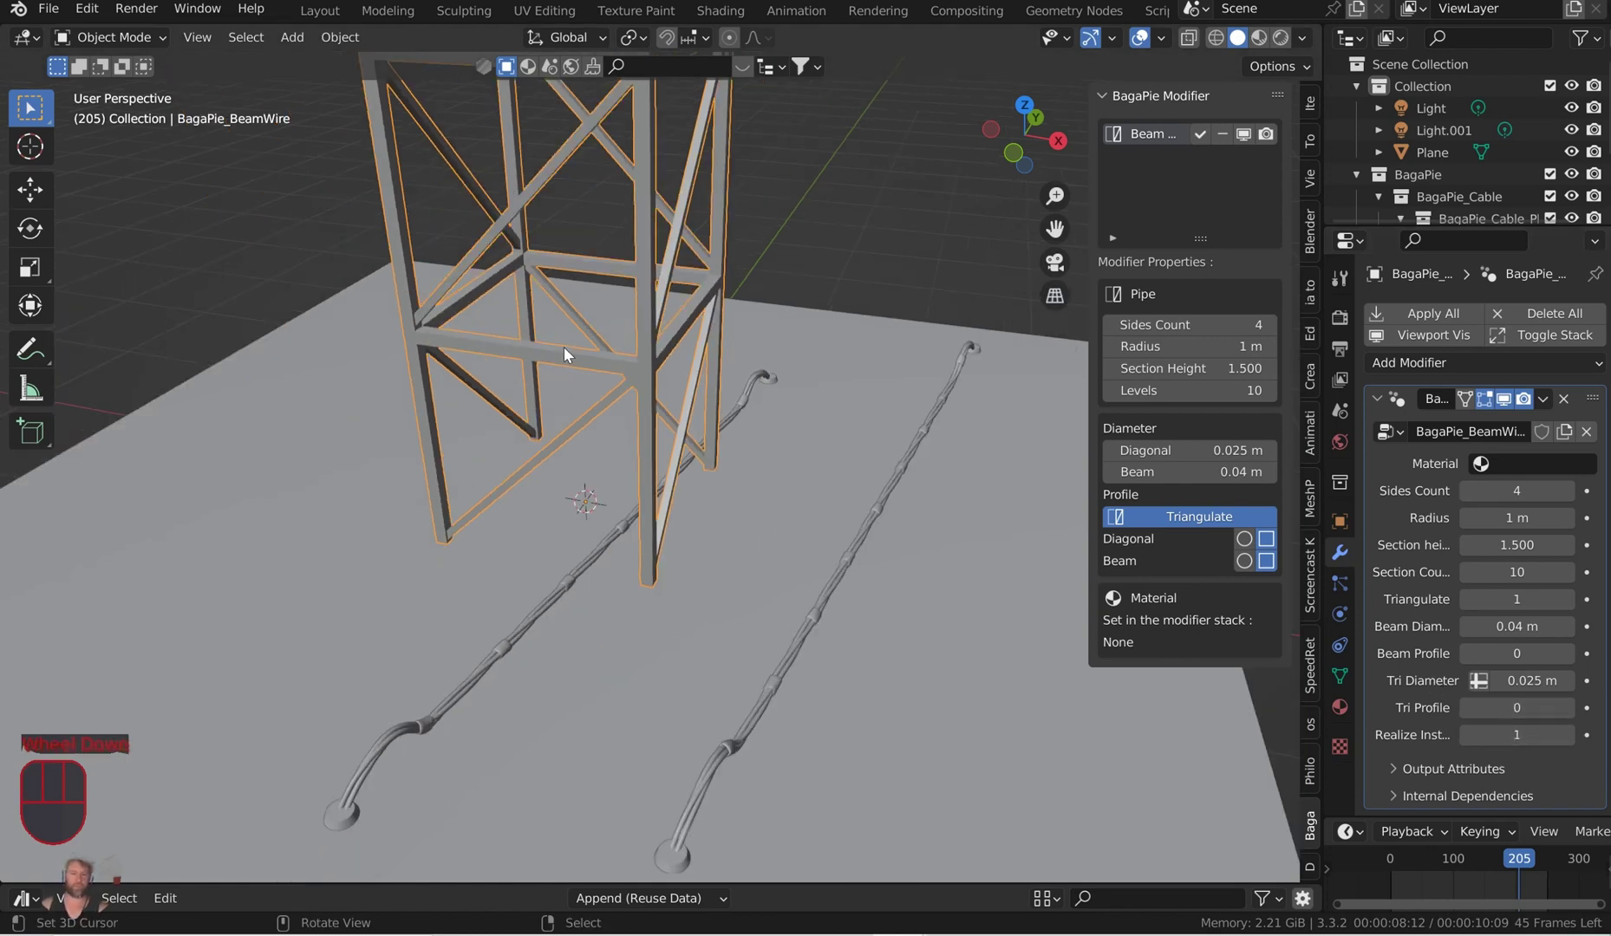
middle_click_drag(563, 347, 625, 414, "shift")
scroll(615, 364, "down", 2)
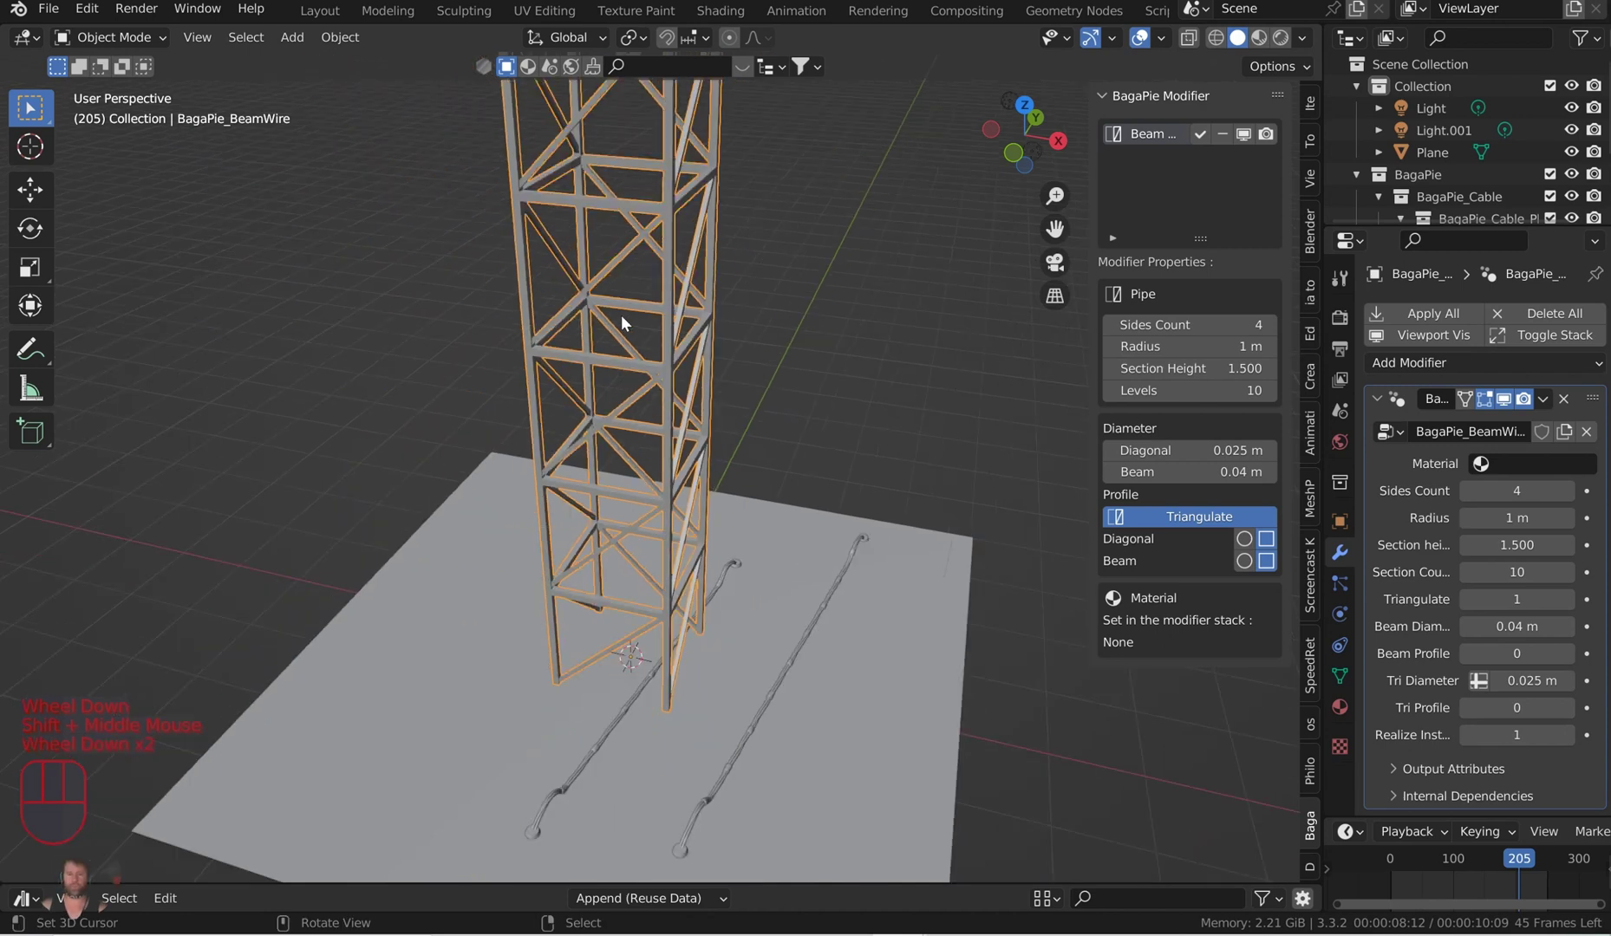
middle_click_drag(623, 335, 607, 419, "shift")
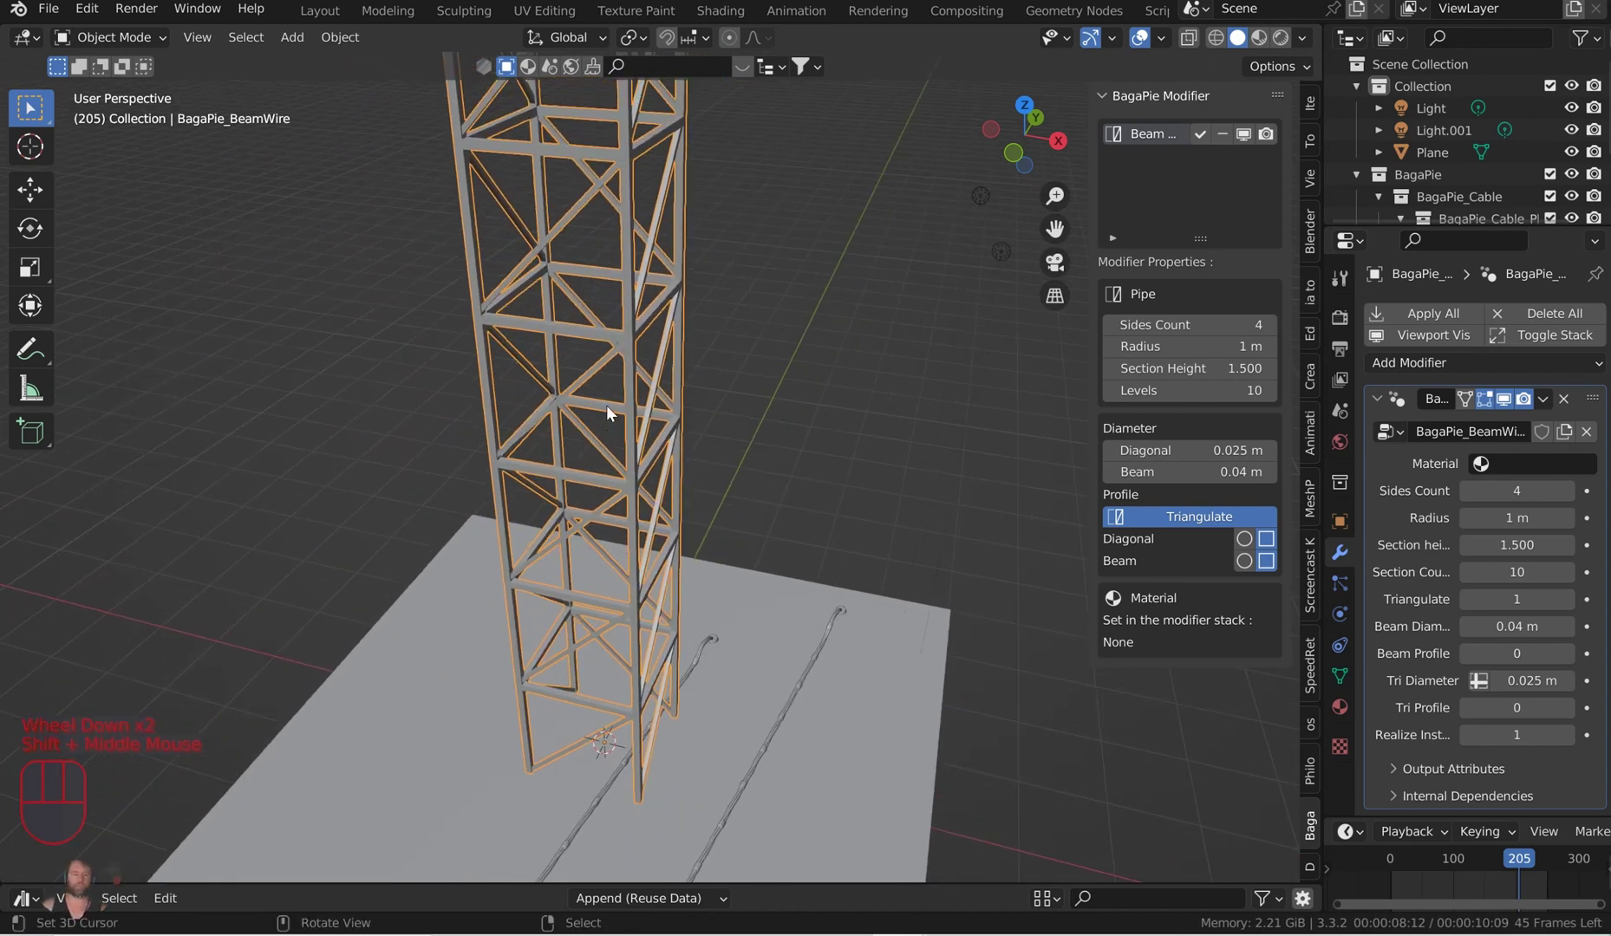
Convert the beam wire tower to a mesh with its instances realized.
left_click(352, 40)
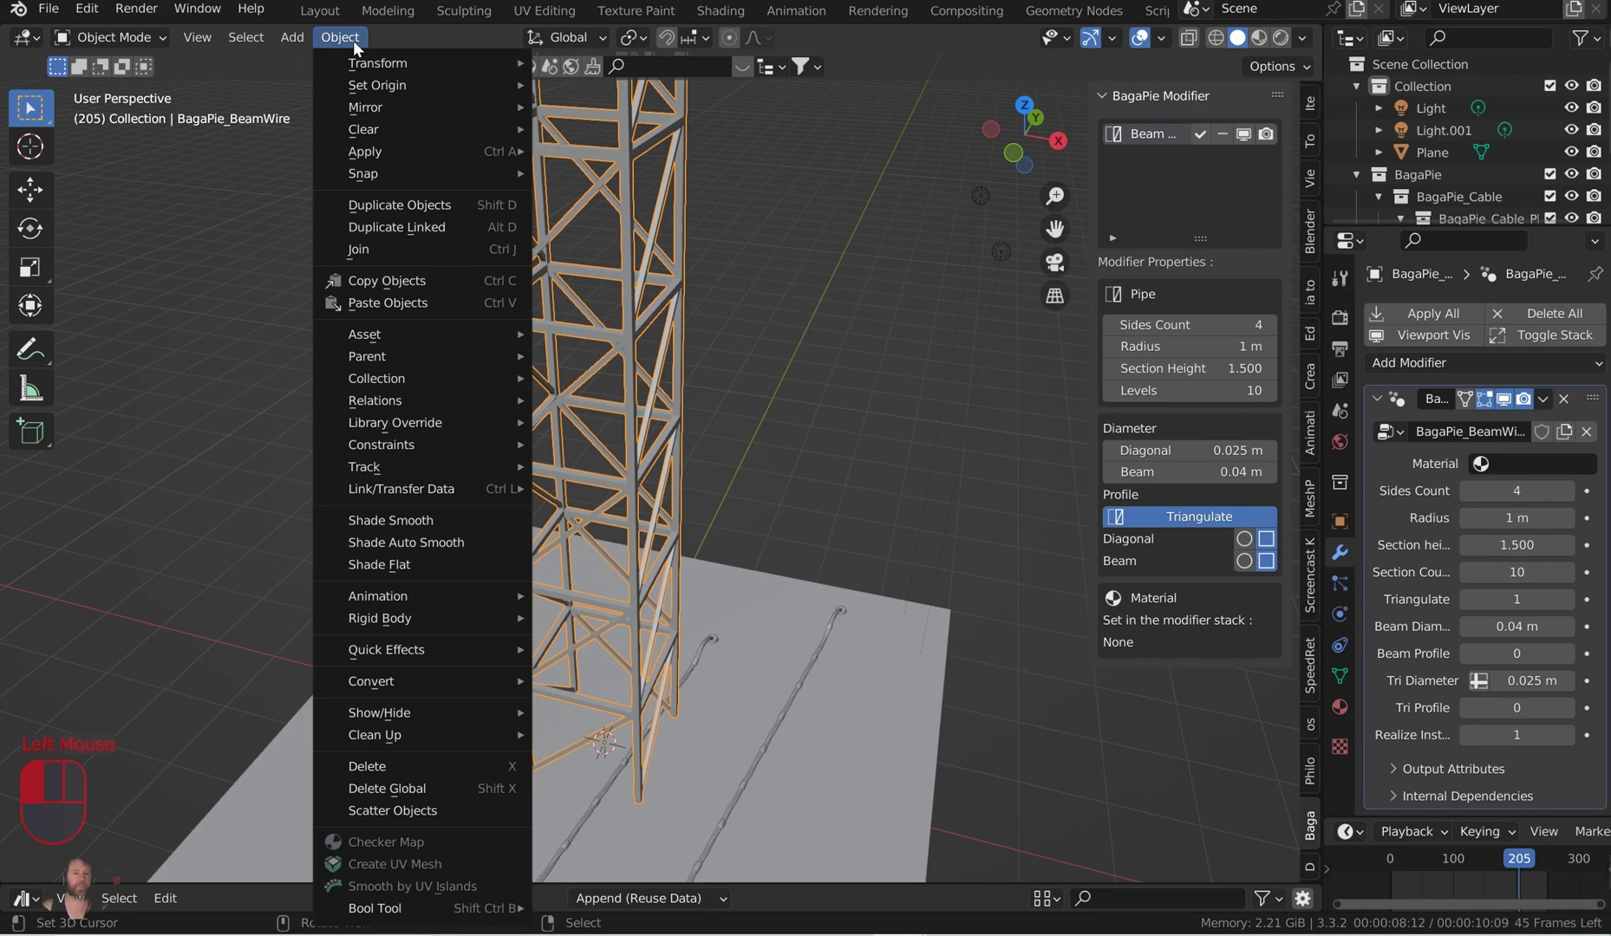
mouse_move(440, 680)
left_click(586, 708)
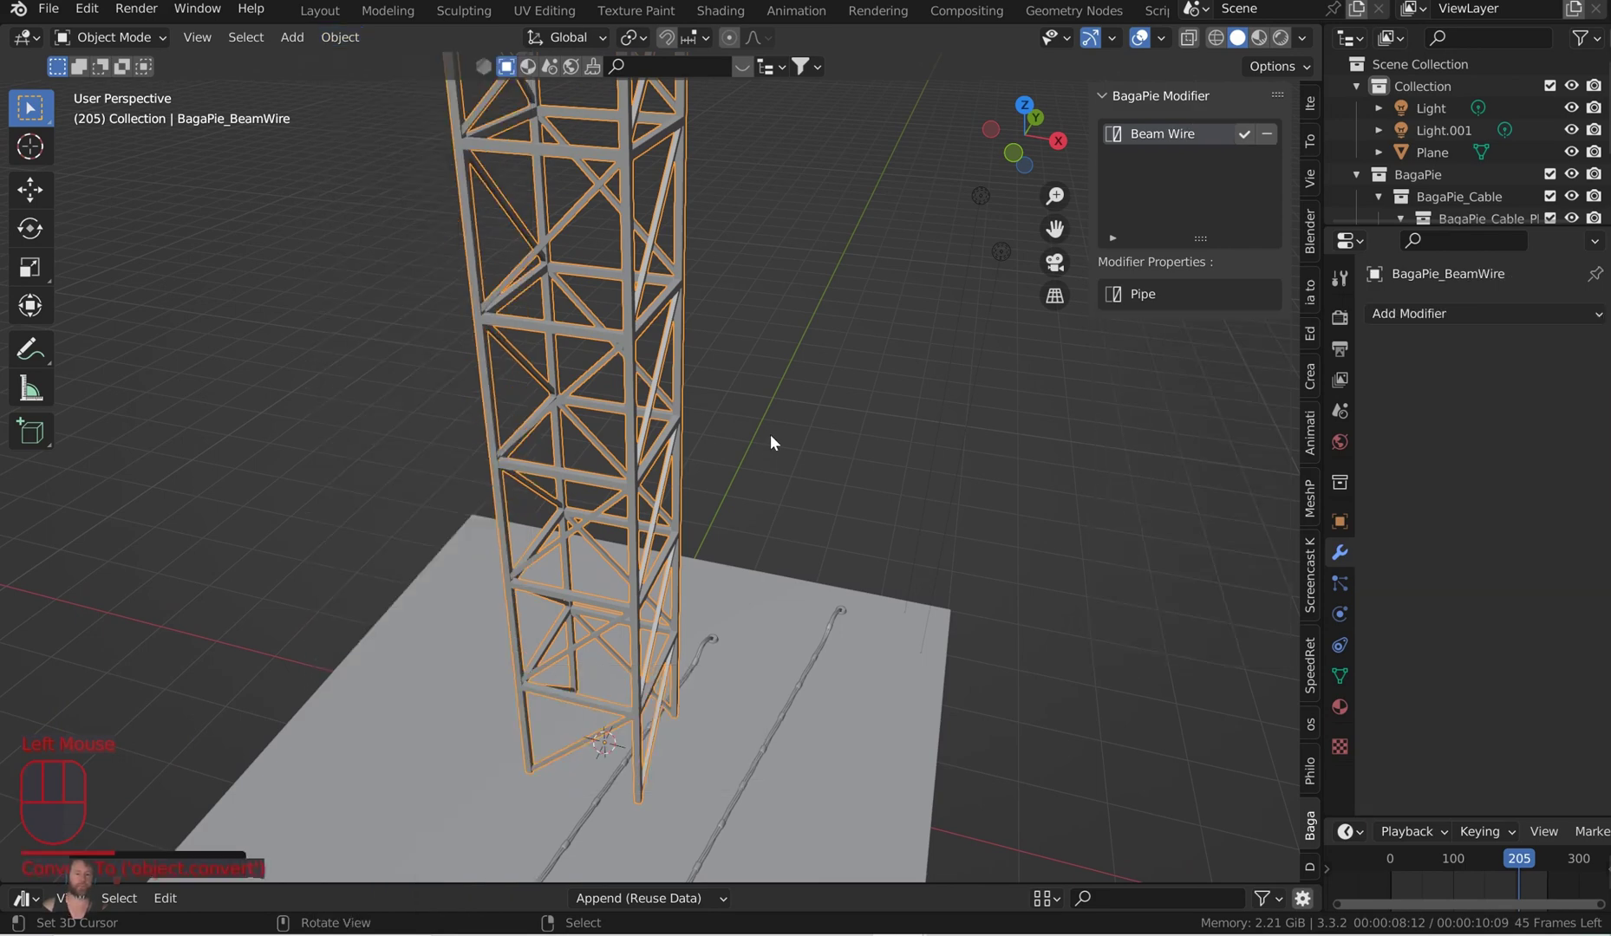
Unwrap all faces of the tower mesh in Edit Mode with Smart UV Project, using an island margin of 0.020.
key("Tab")
scroll(673, 358, "up", 3)
scroll(673, 357, "down", 2)
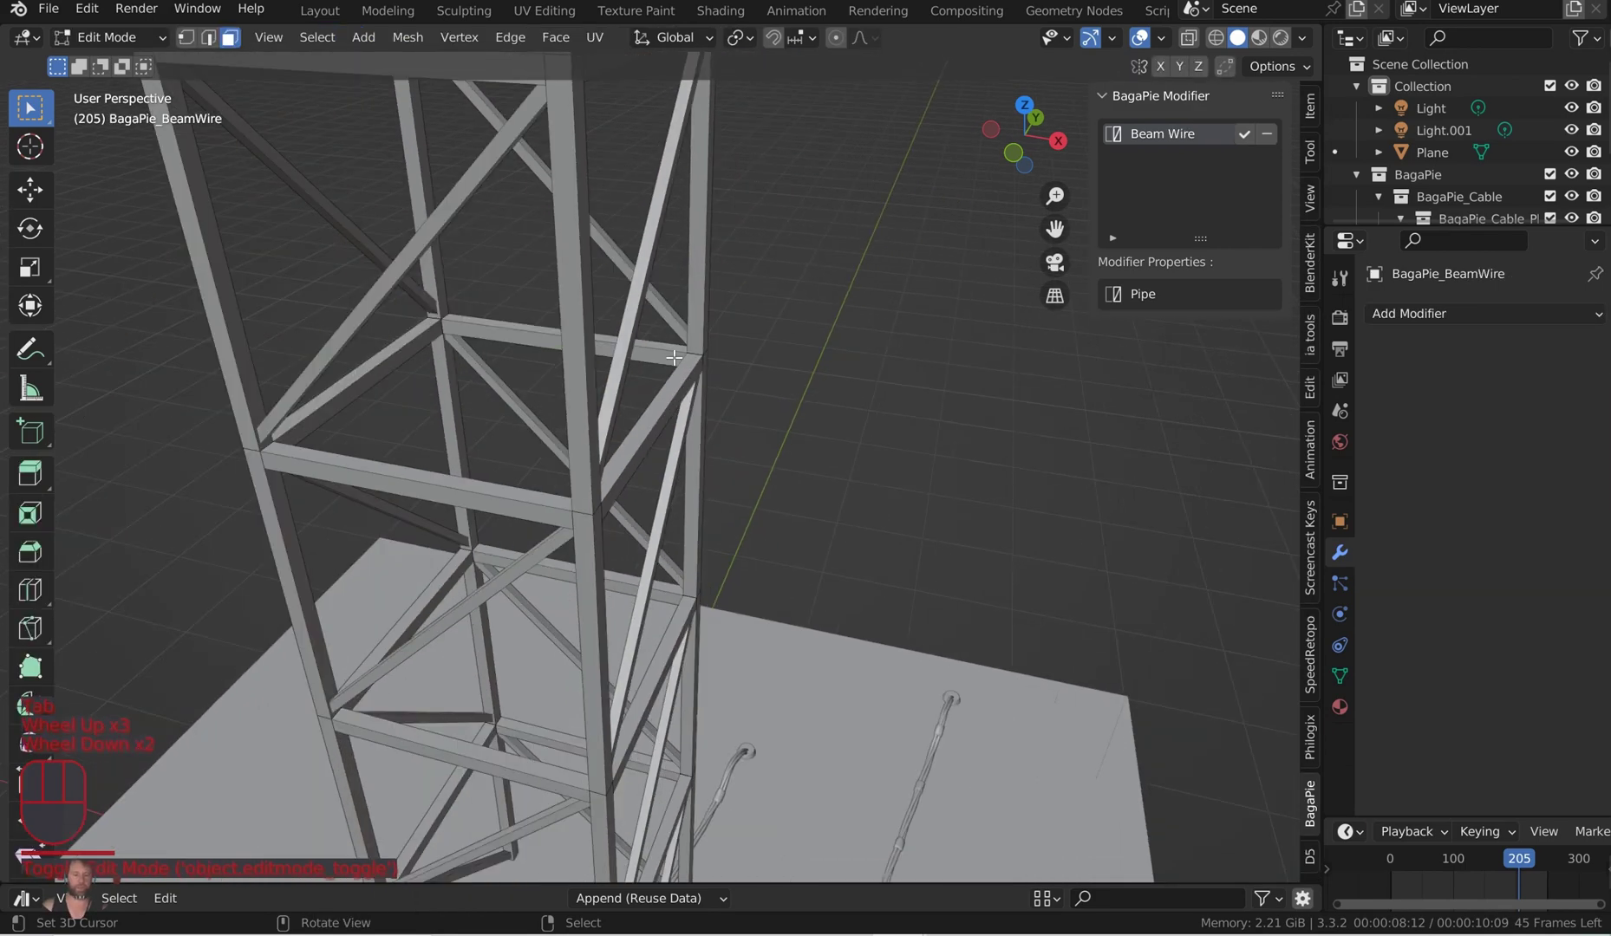
key("a")
scroll(672, 357, "down", 1)
key("u")
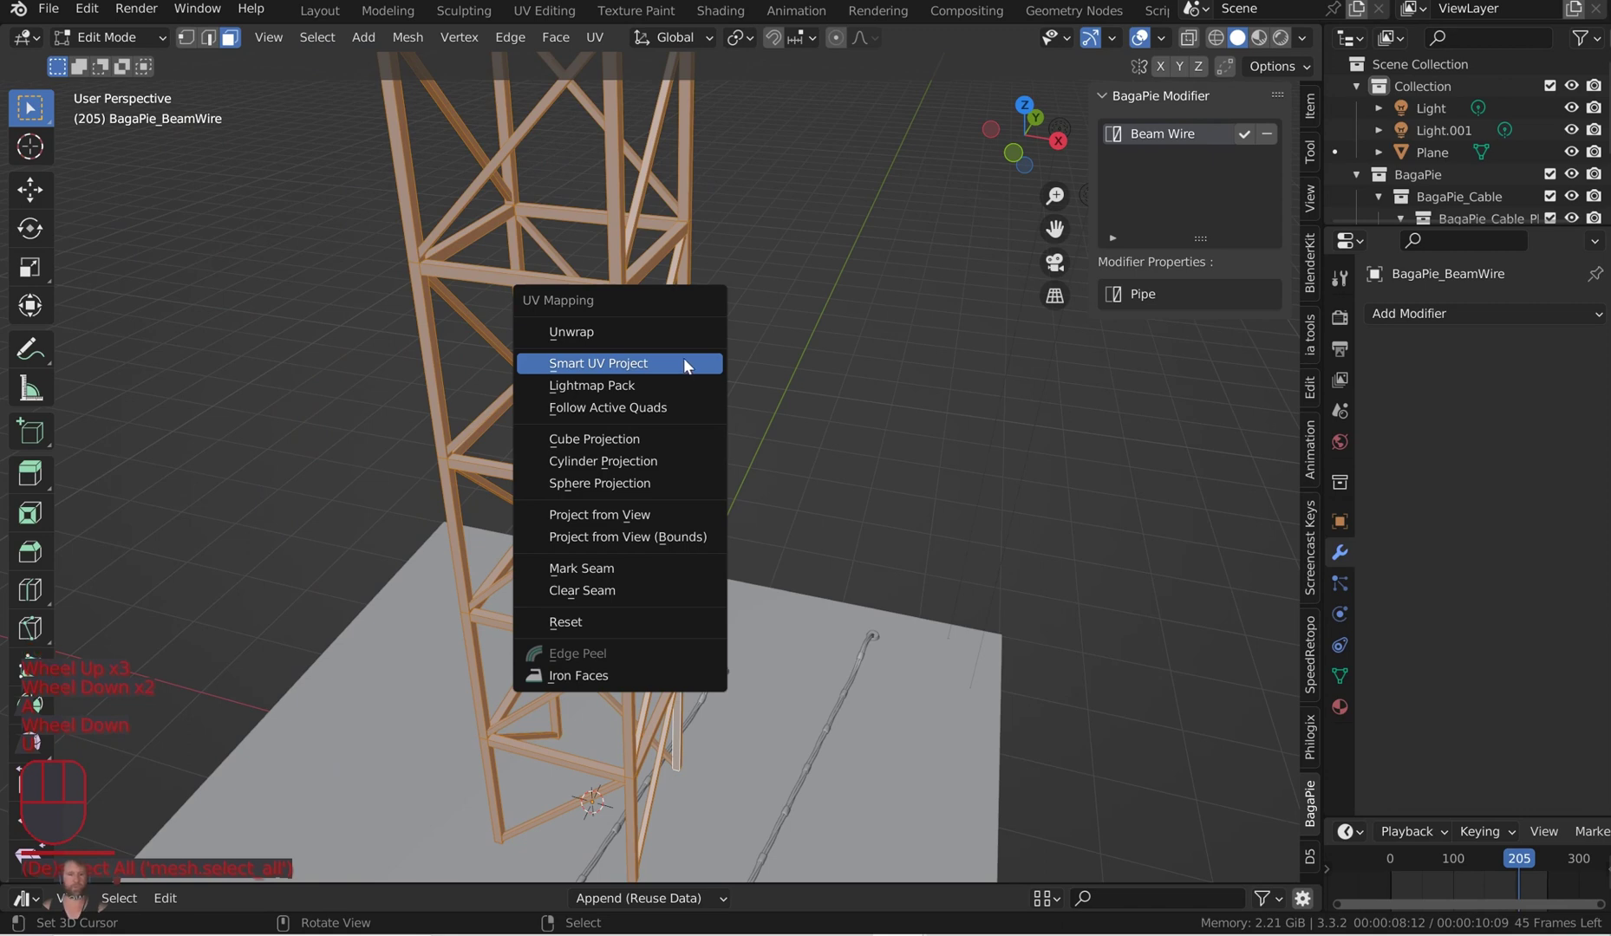
left_click(684, 364)
left_click_drag(766, 424, 785, 424)
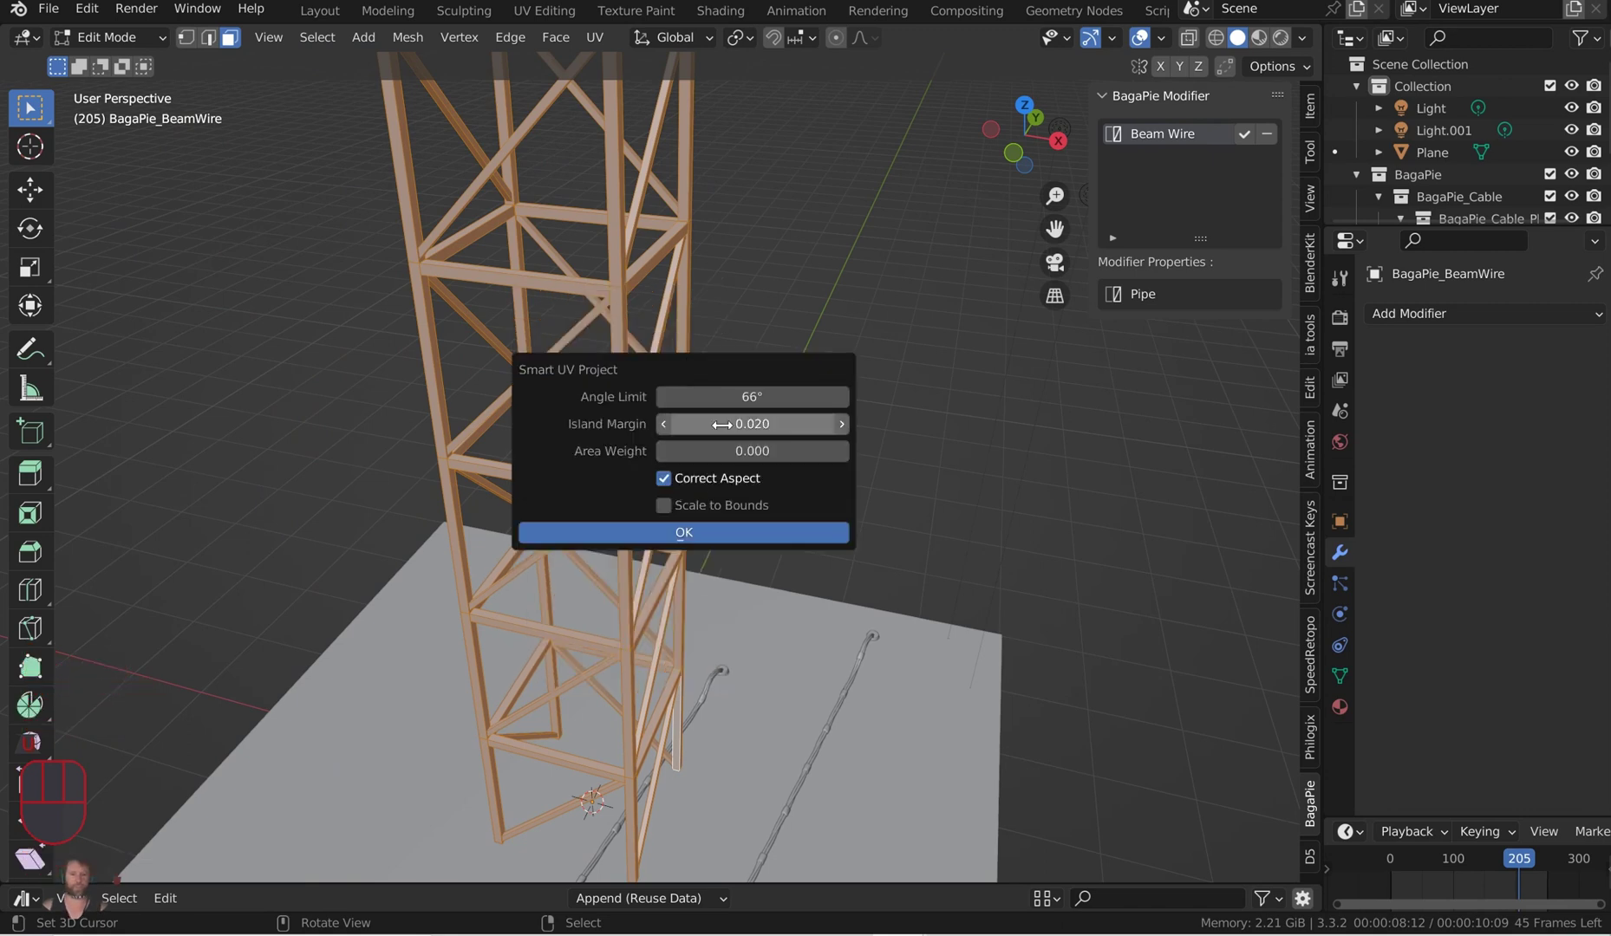
left_click(684, 532)
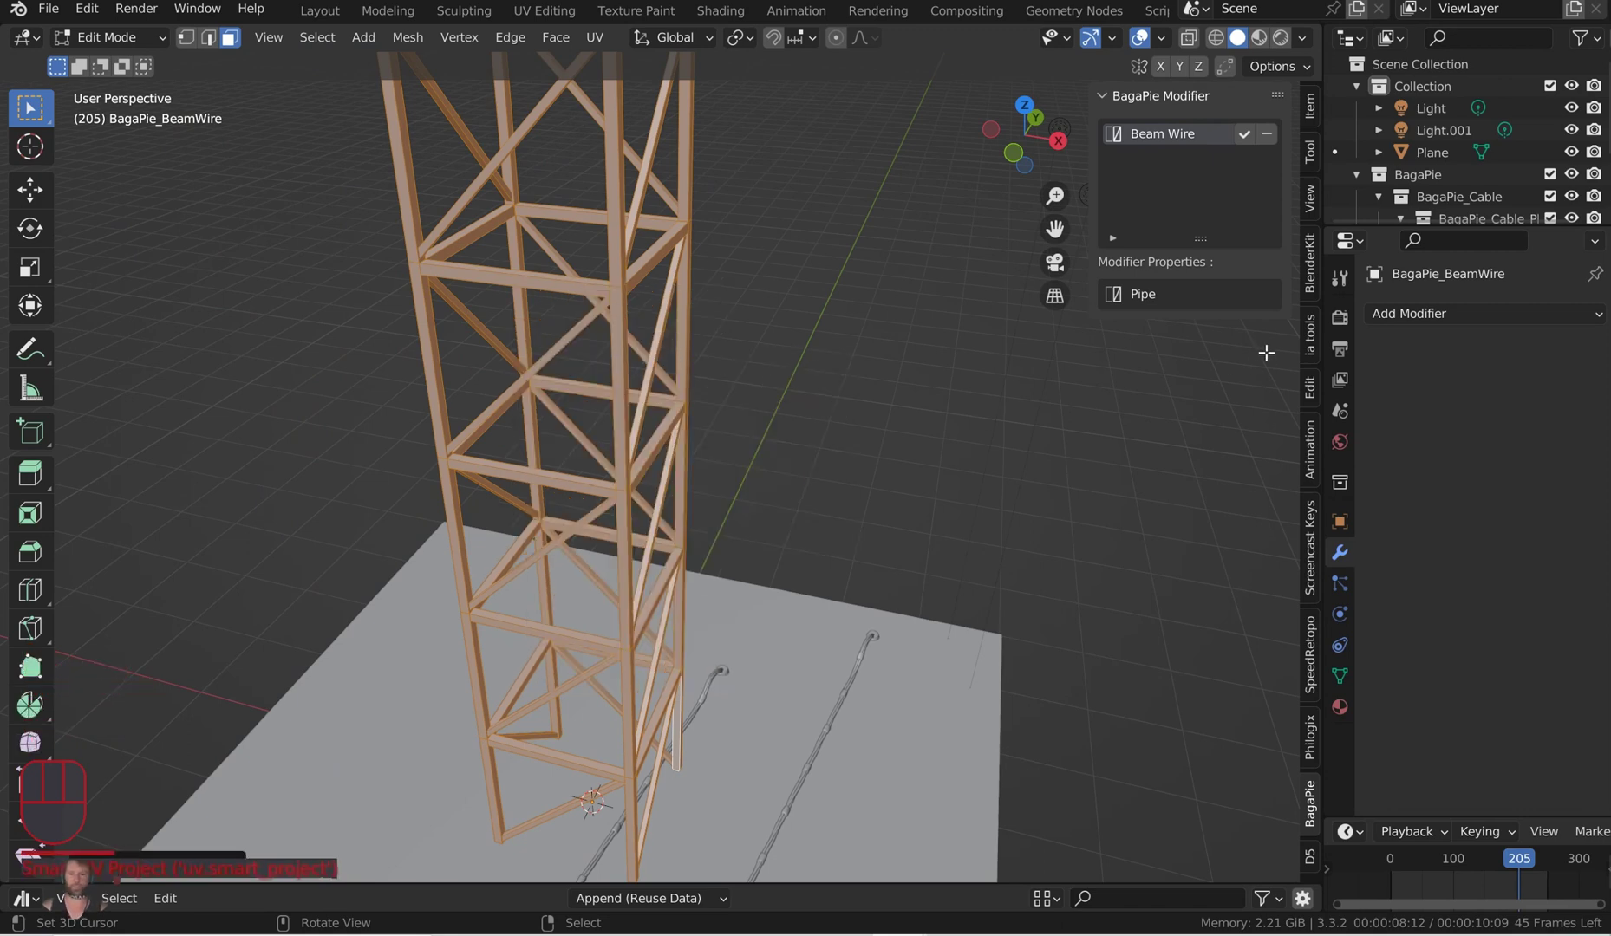
Split the 3D viewport vertically and turn the new area into a UV Editor.
right_click(1302, 311)
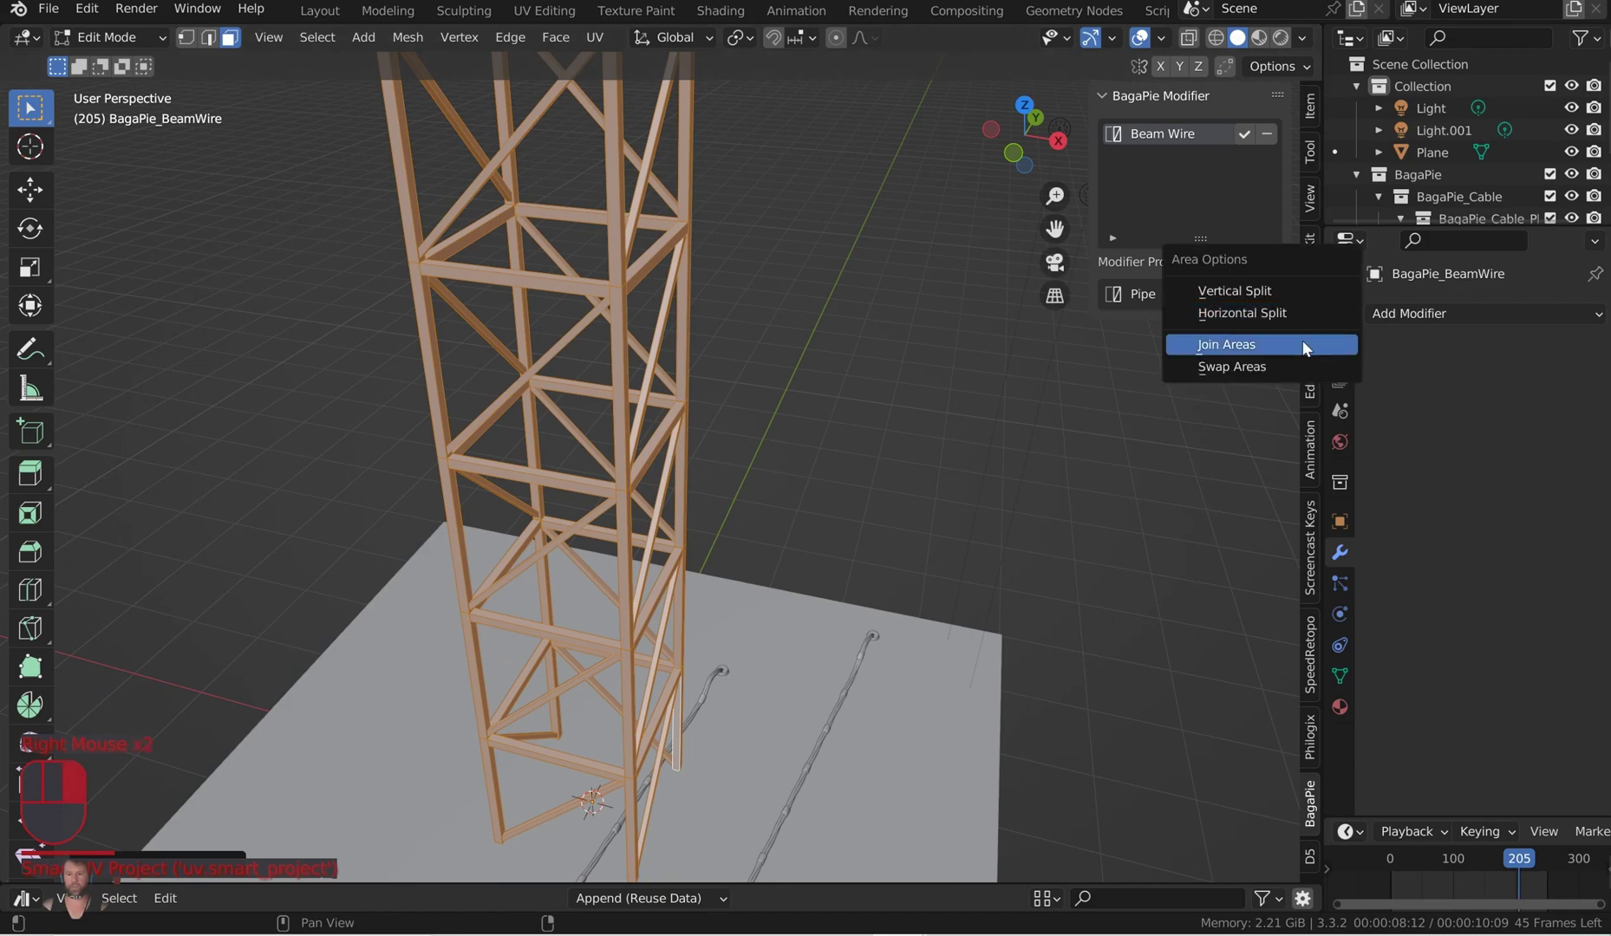
left_click(1296, 291)
left_click(704, 82)
left_click(731, 36)
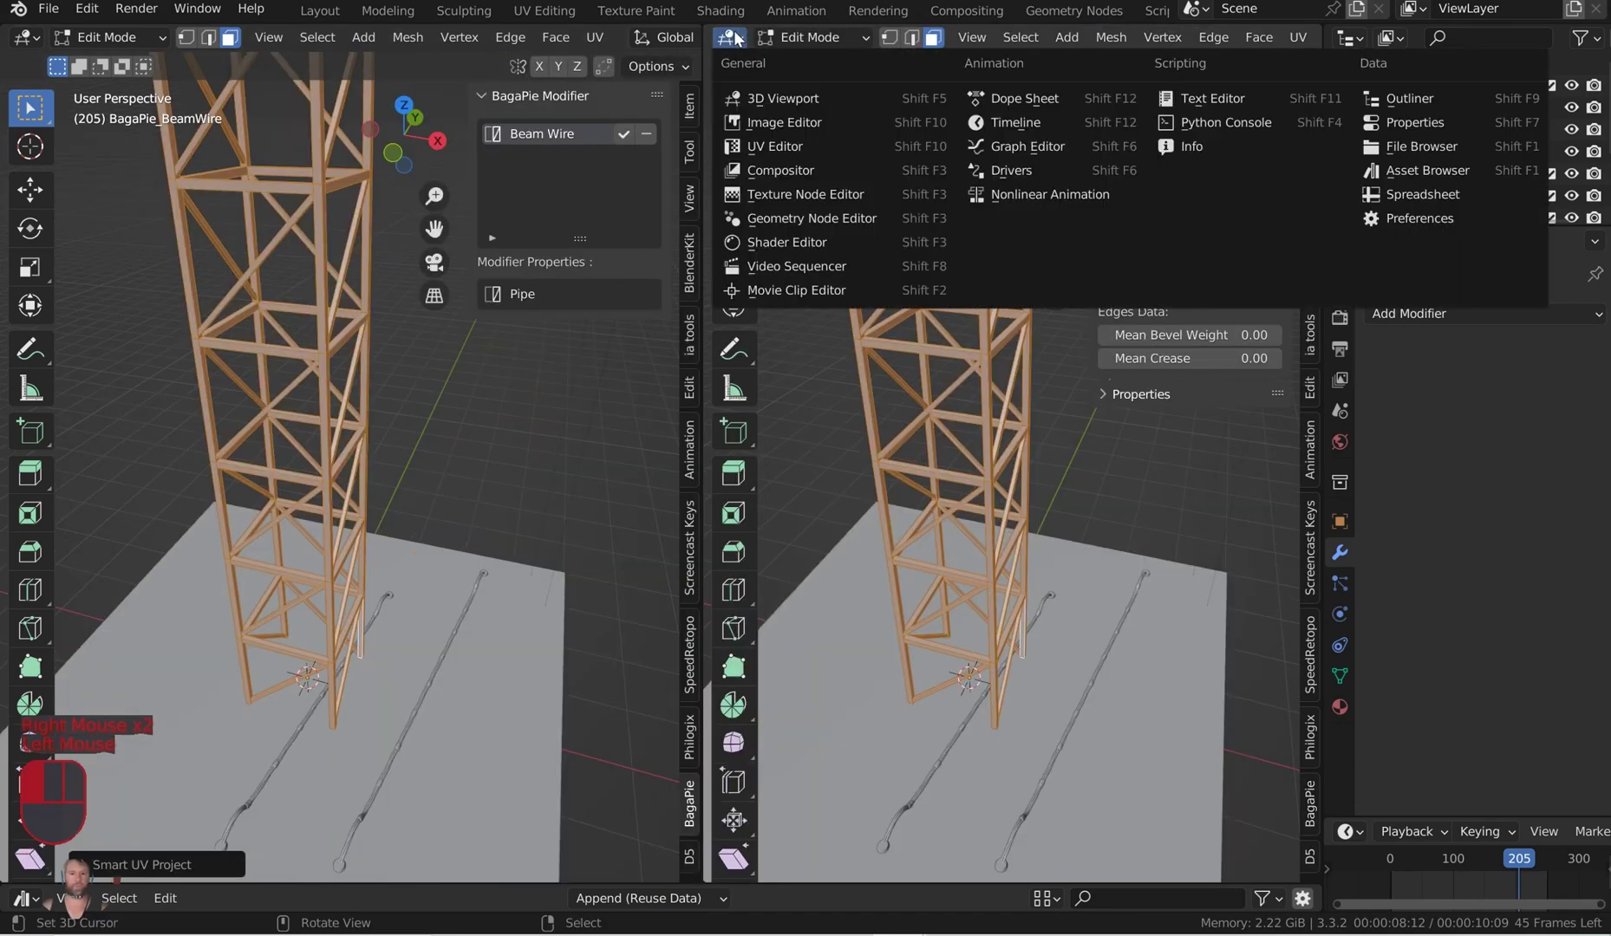
left_click(778, 149)
Pack the tower's UV islands within the UV square.
scroll(1019, 420, "up", 2)
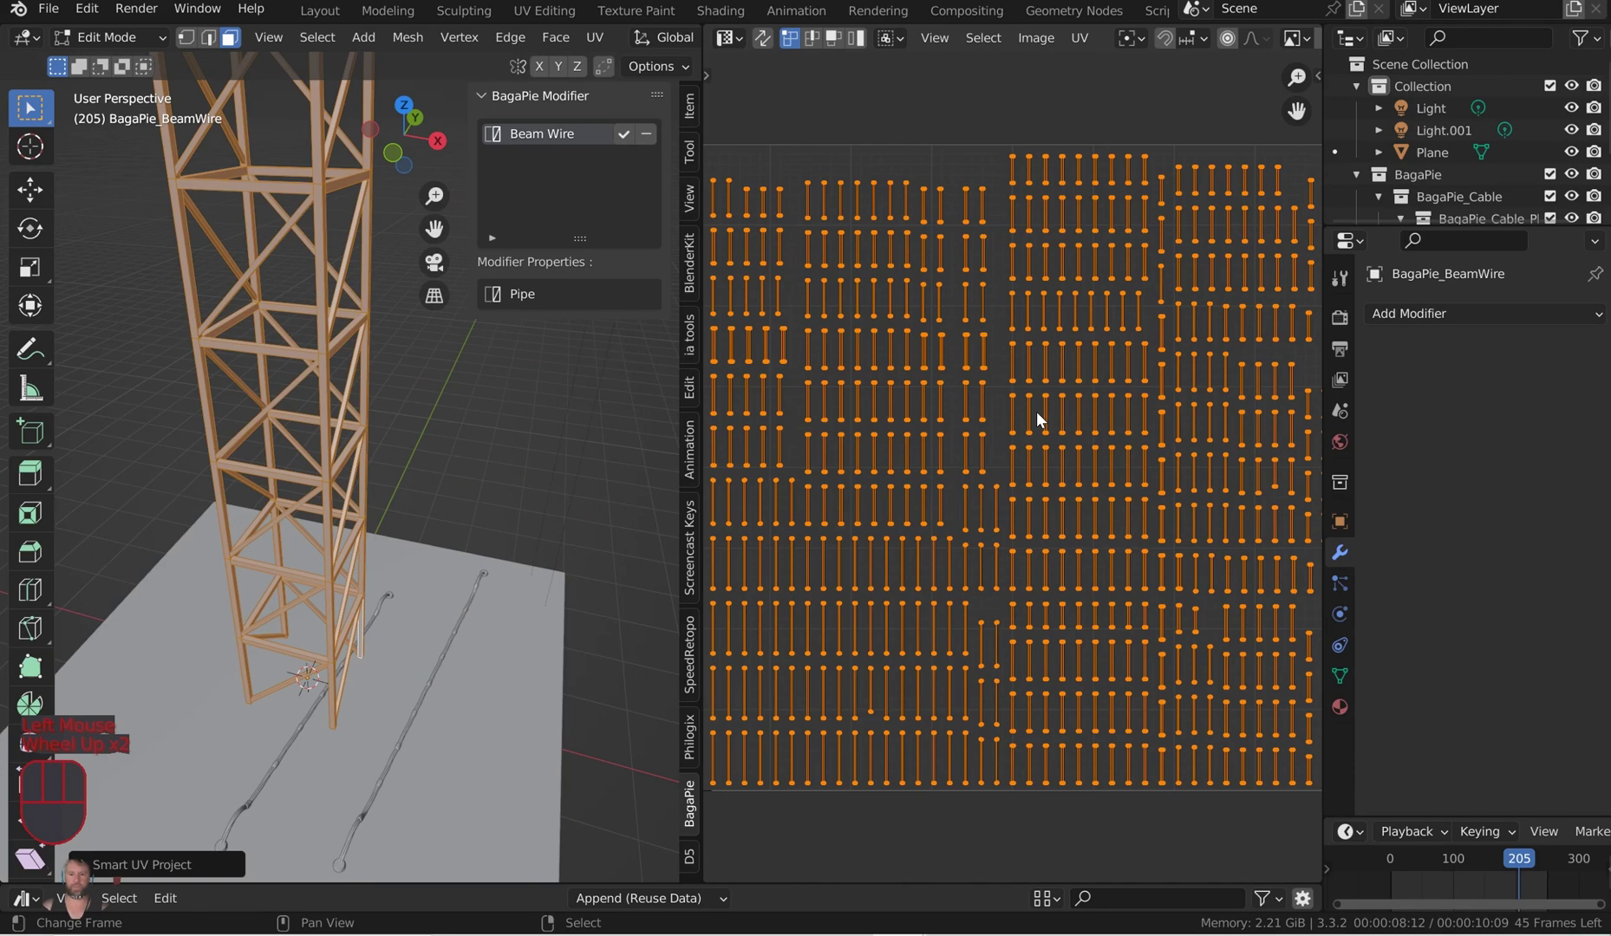
scroll(1036, 412, "down", 1)
left_click(1075, 39)
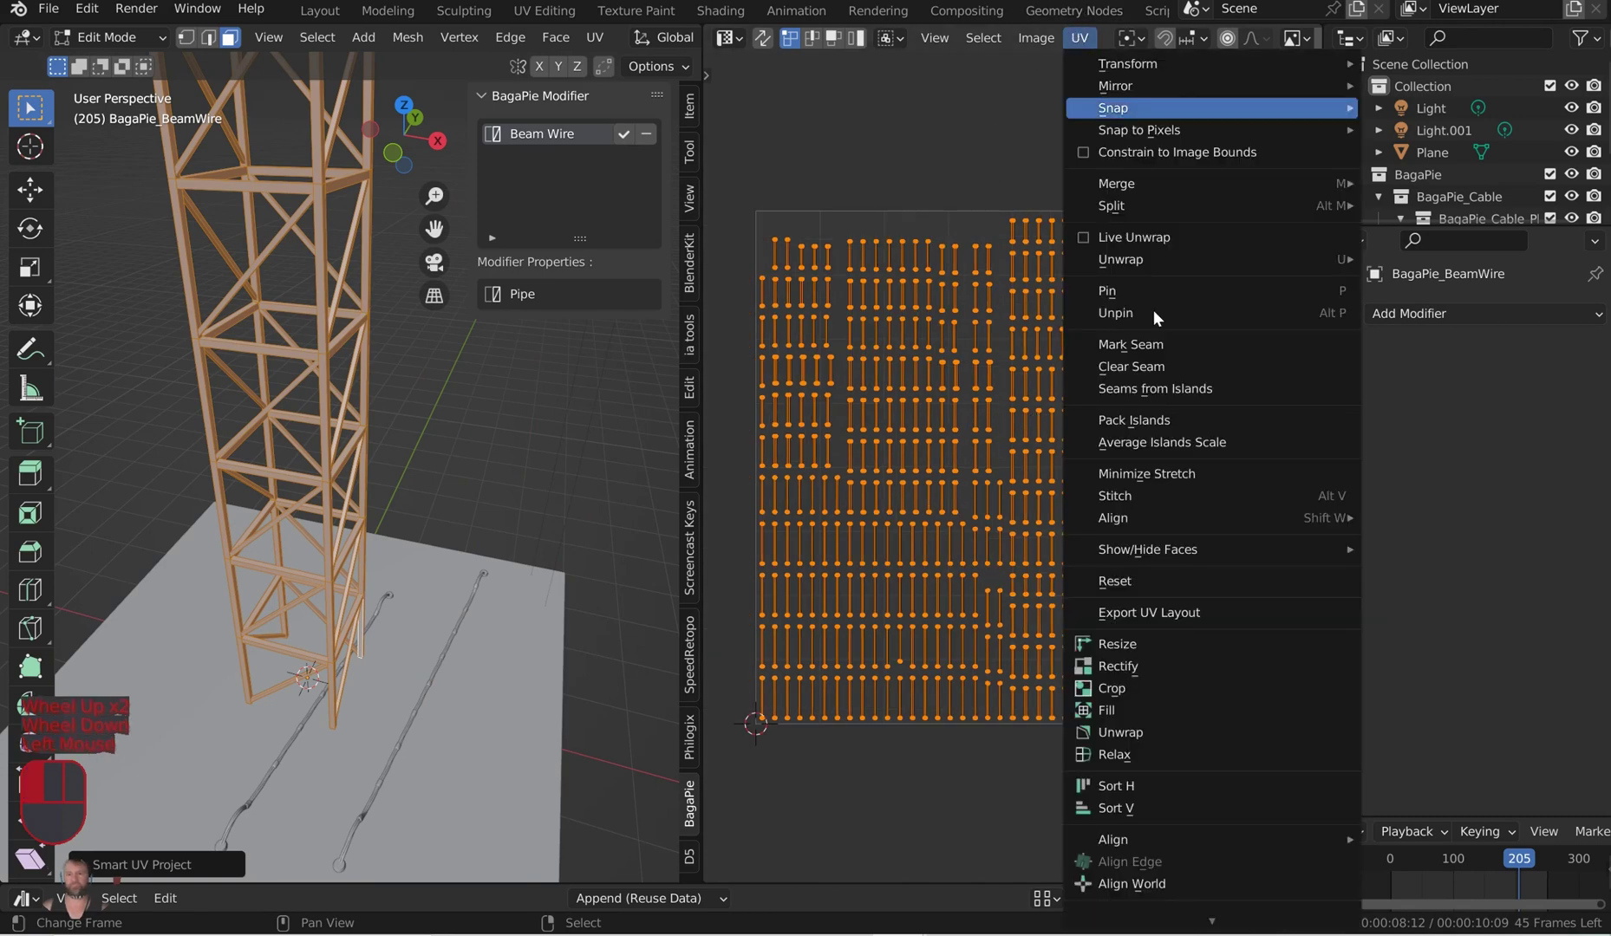
left_click(1142, 421)
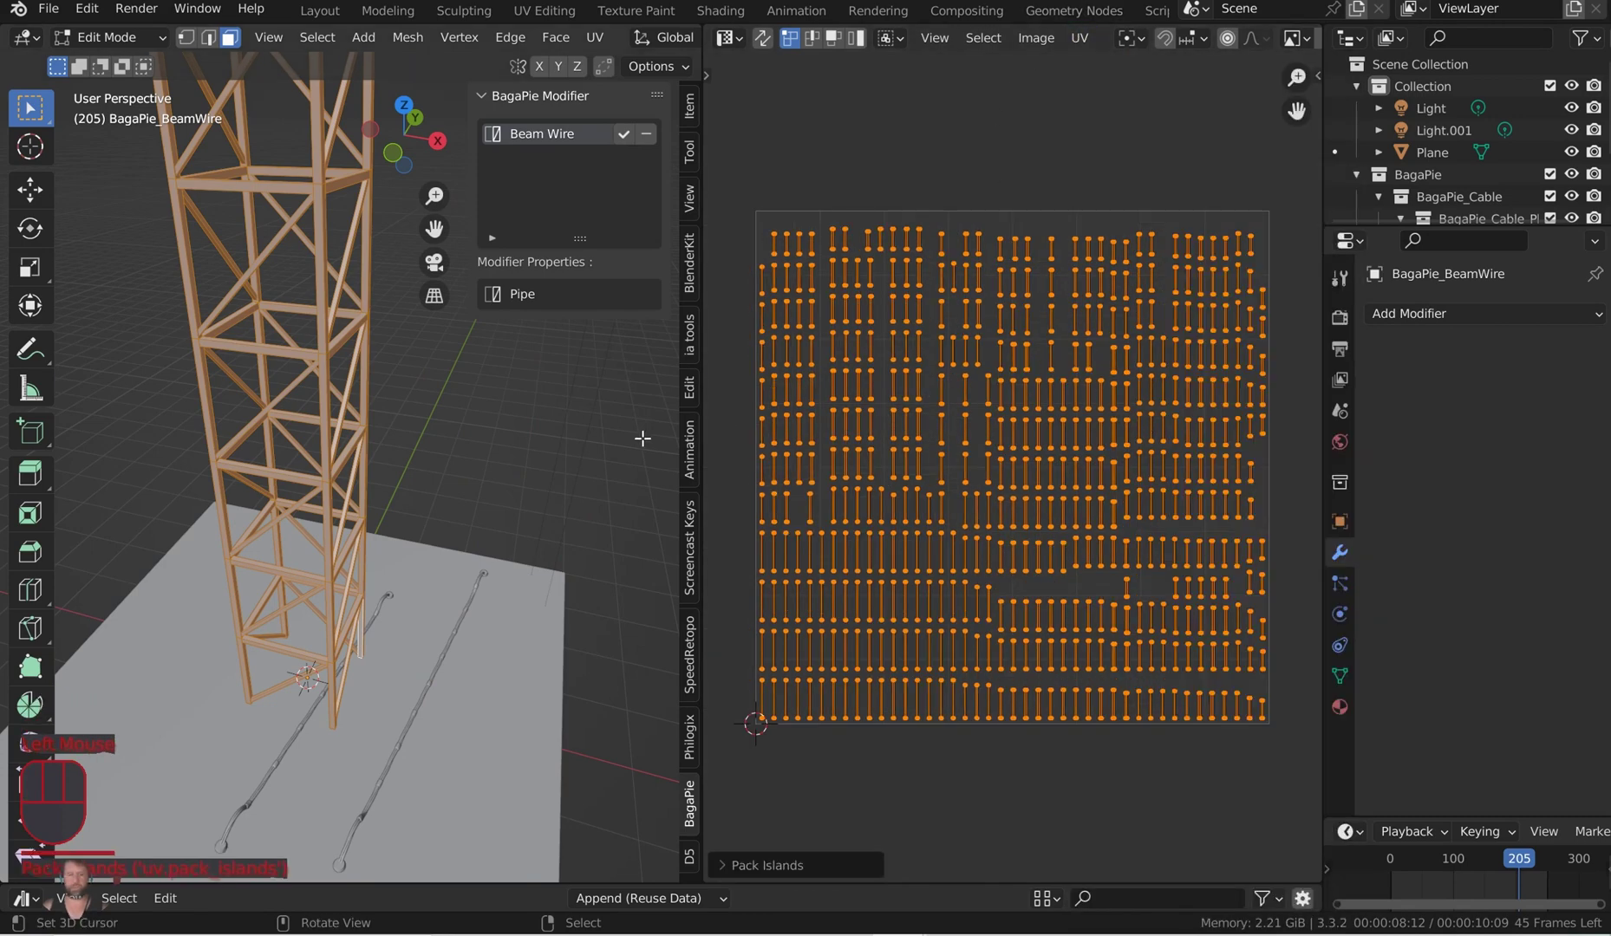
Widen the 3D viewport over the UV Editor and return the tower to Object Mode.
left_click_drag(703, 449, 1305, 451)
scroll(763, 572, "up", 1)
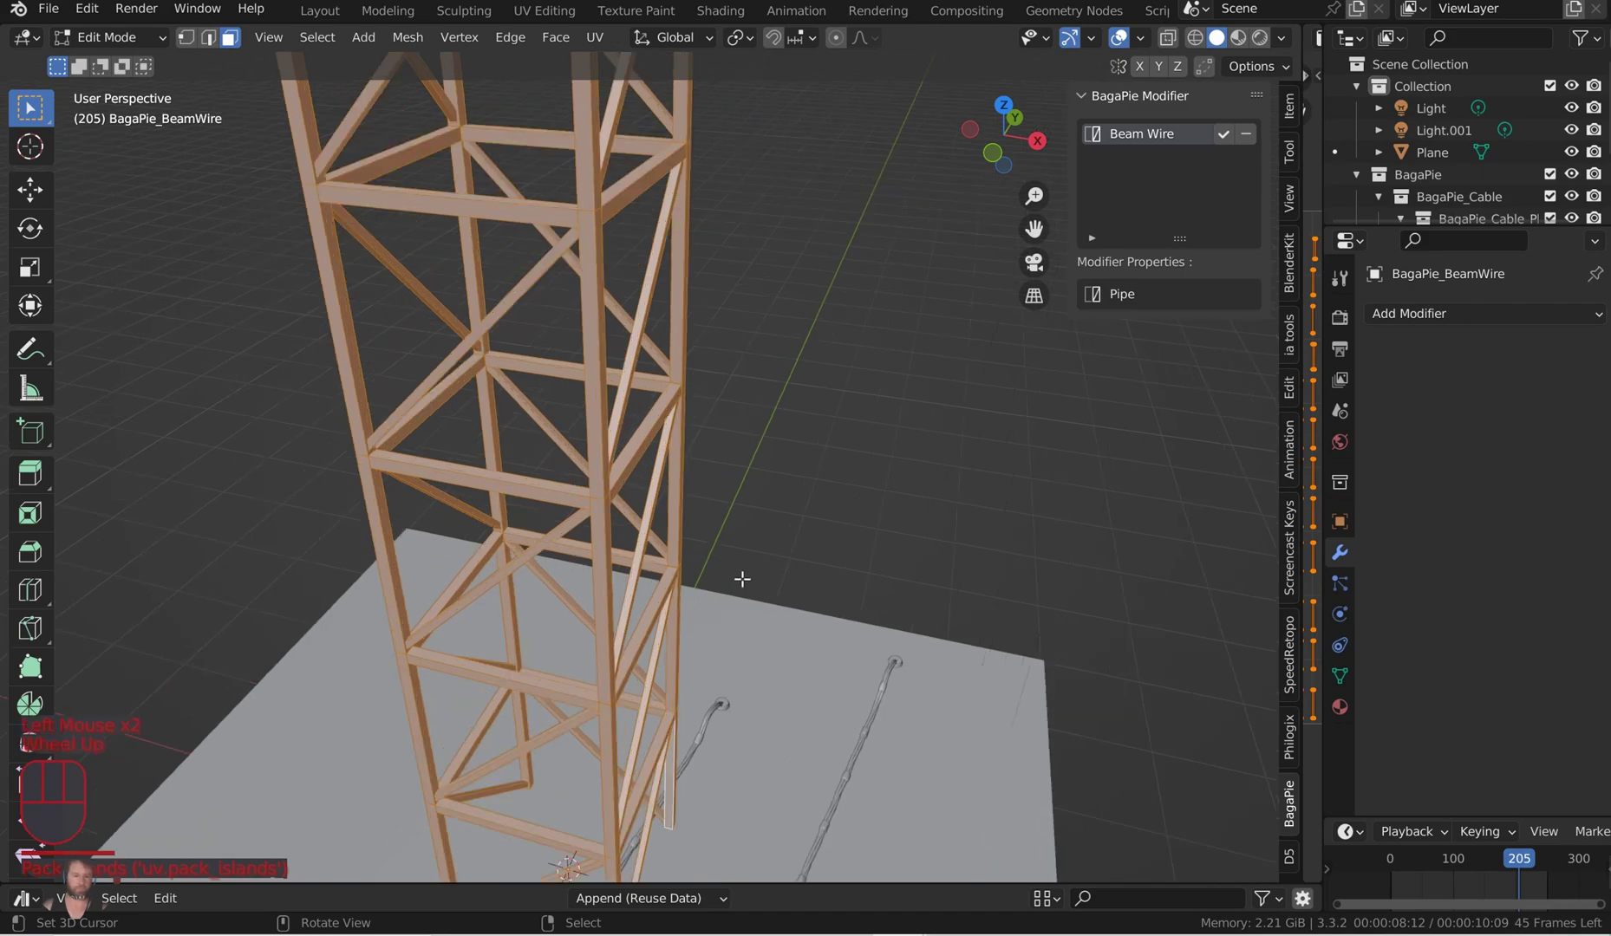
key("Tab")
Give the tower a new material with an orange-red base color, metallic 0.933 and roughness 0.267, and show the viewport in Material Preview.
middle_click_drag(680, 576, 777, 546)
scroll(777, 547, "up", 2)
left_click(1339, 706)
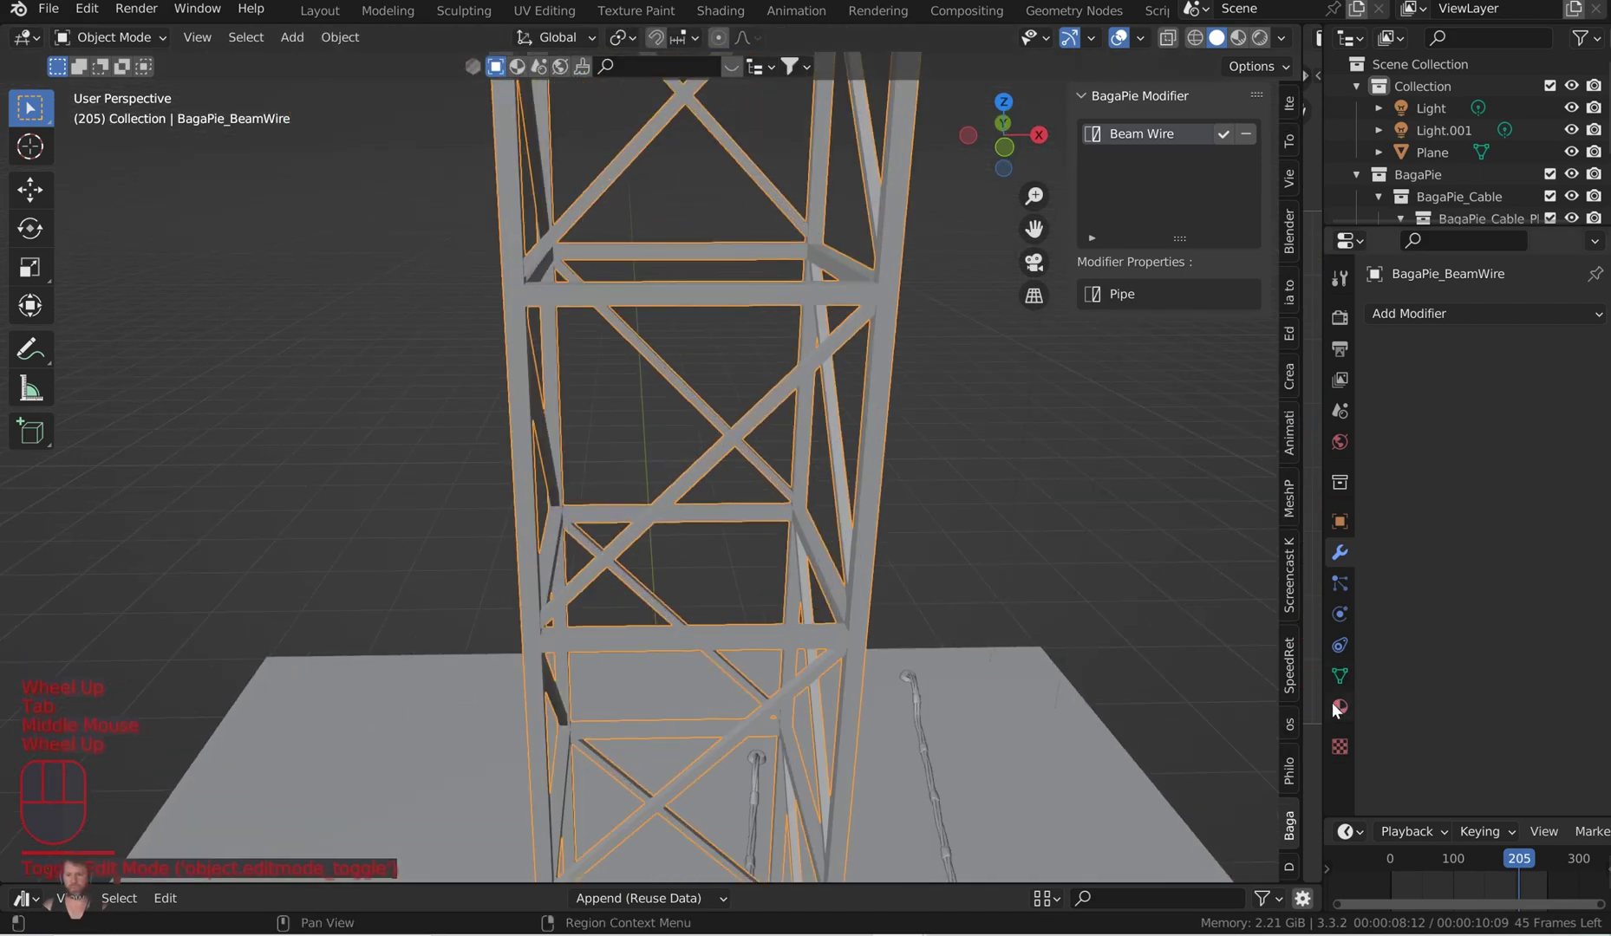
left_click(1473, 406)
left_click(1523, 600)
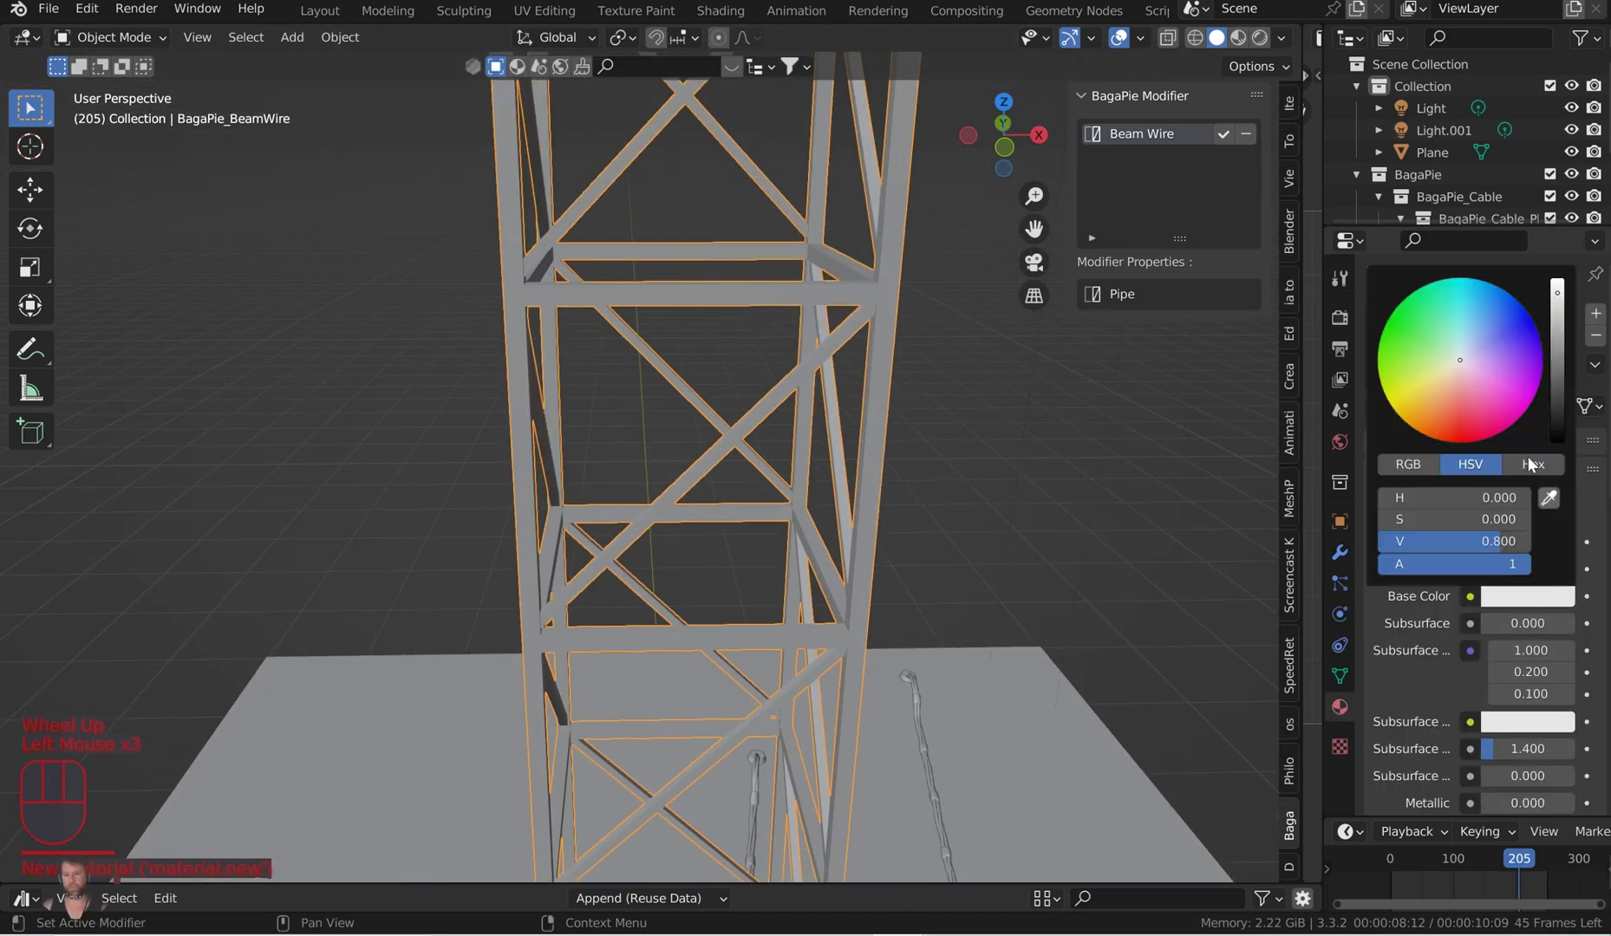
left_click(1504, 429)
left_click(1238, 37)
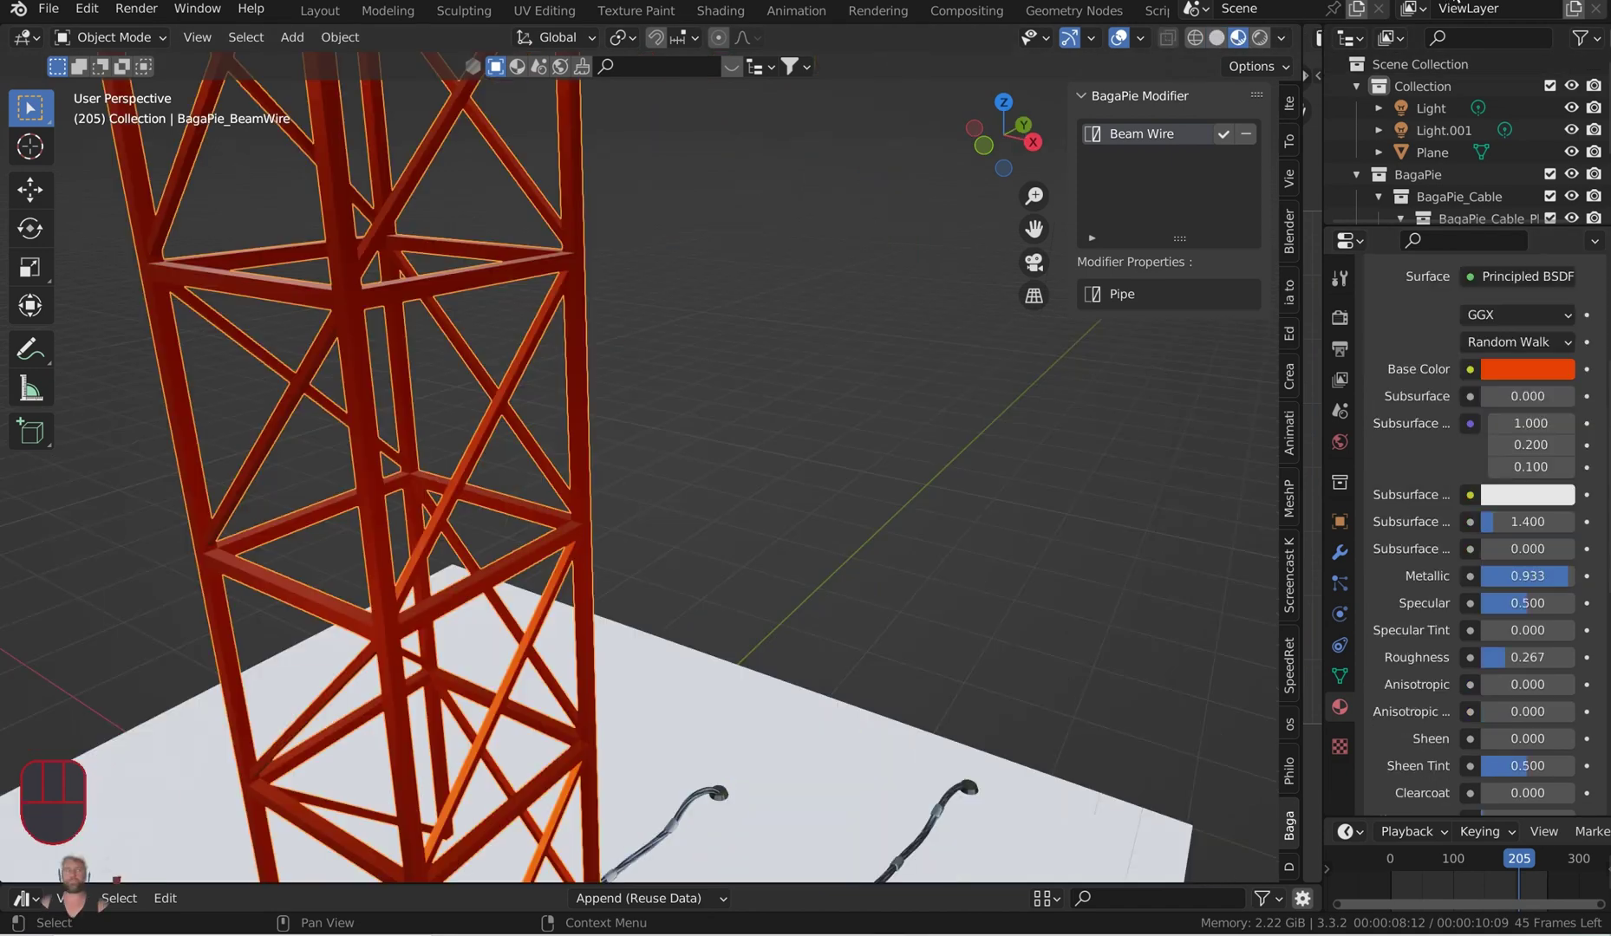
middle_click_drag(658, 364, 764, 295)
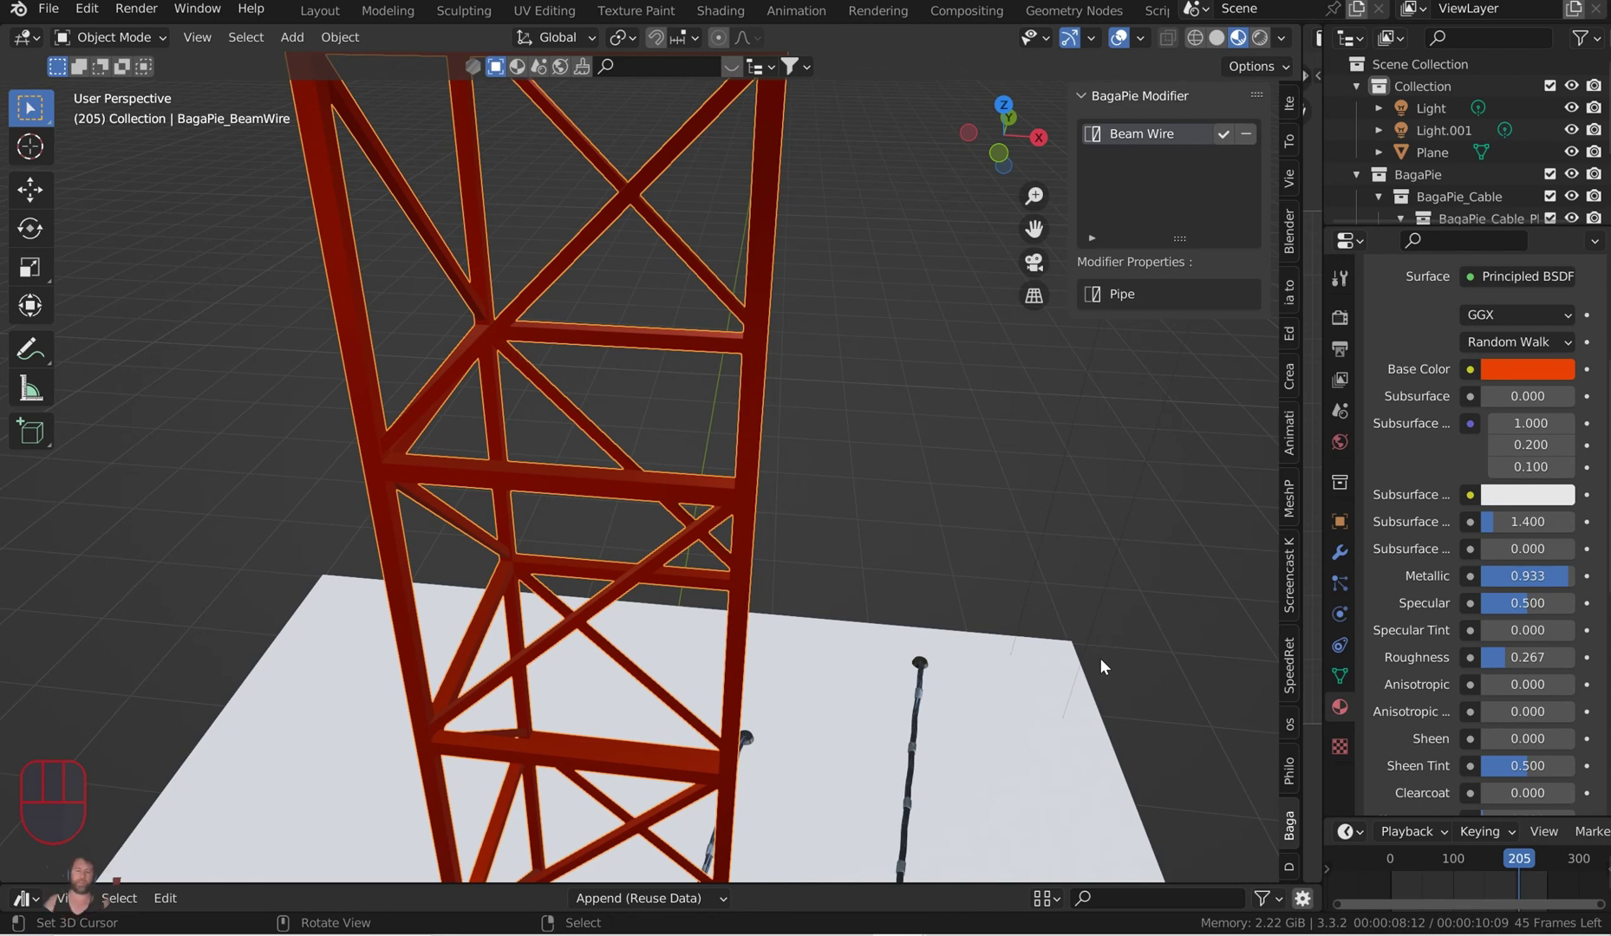
middle_click_drag(1050, 642, 1097, 705)
Unlink the orange-red material from the tower and create a Philogix Metallic shader with Base Color, Metallic, Roughness, Height and Normal channels.
left_click(1287, 763)
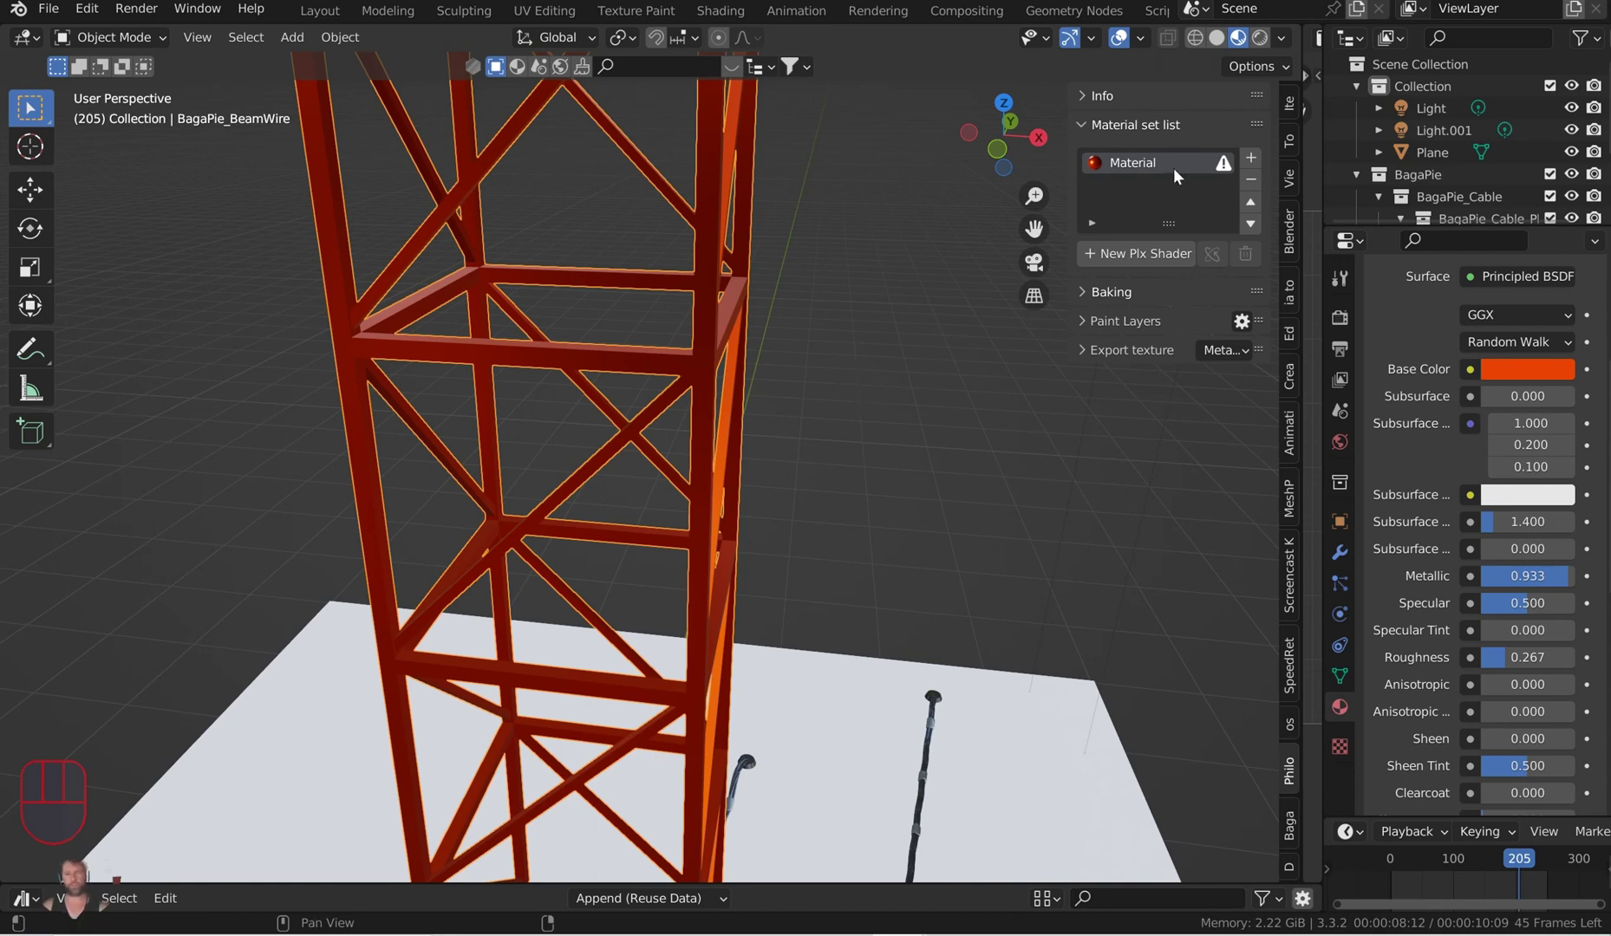
scroll(1543, 420, "up", 4)
left_click(1550, 405)
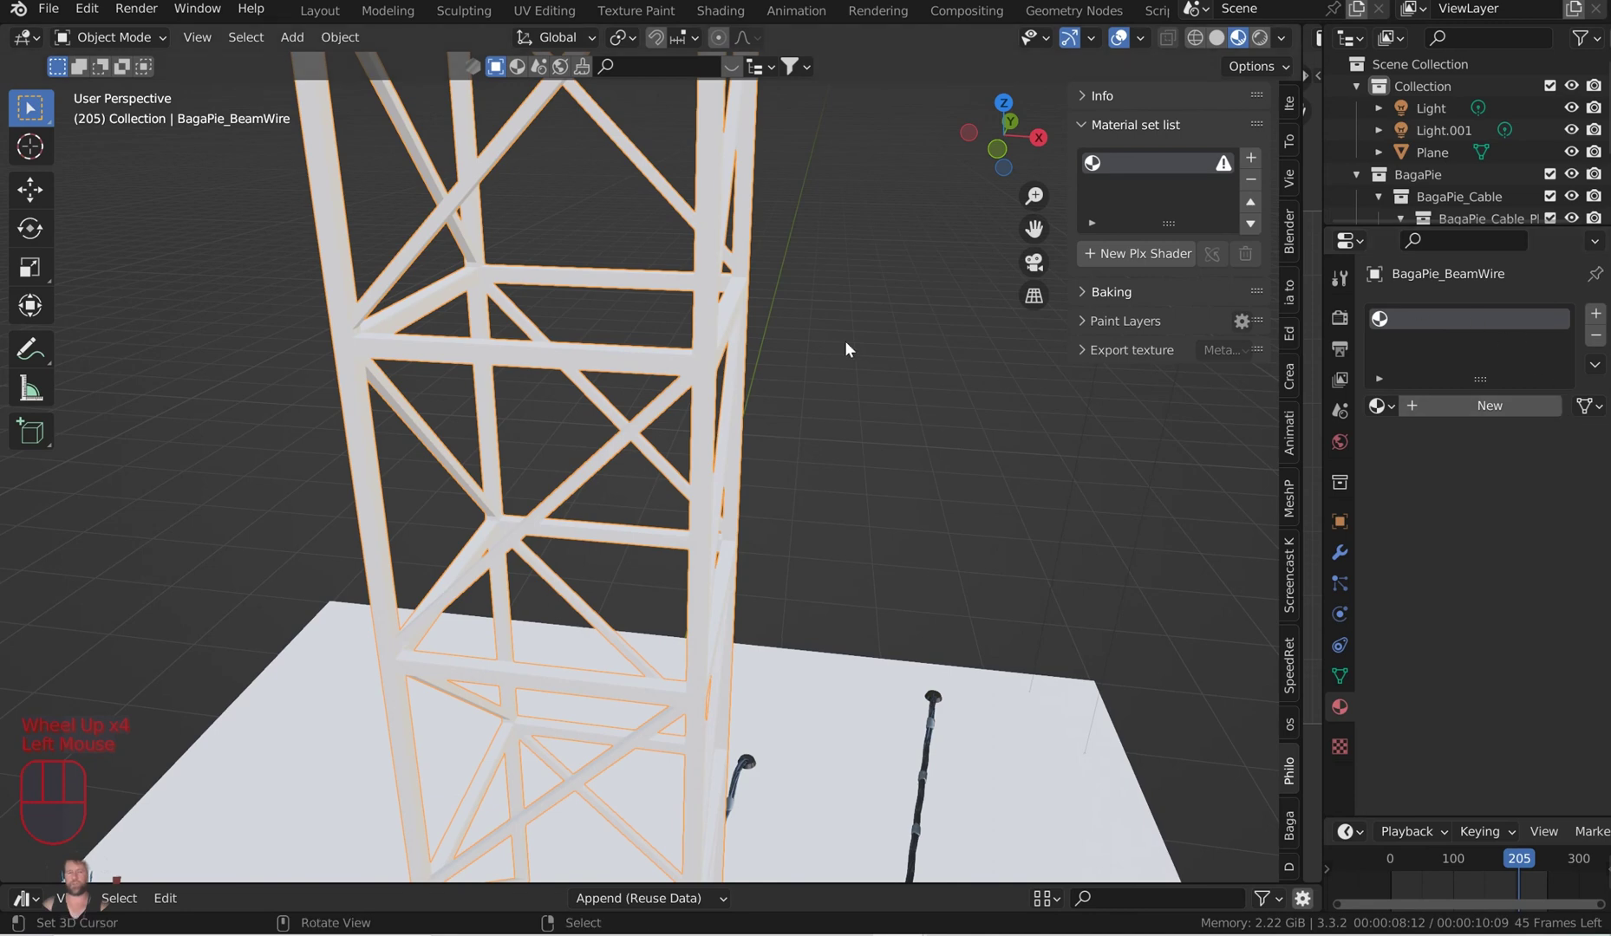
left_click(1114, 253)
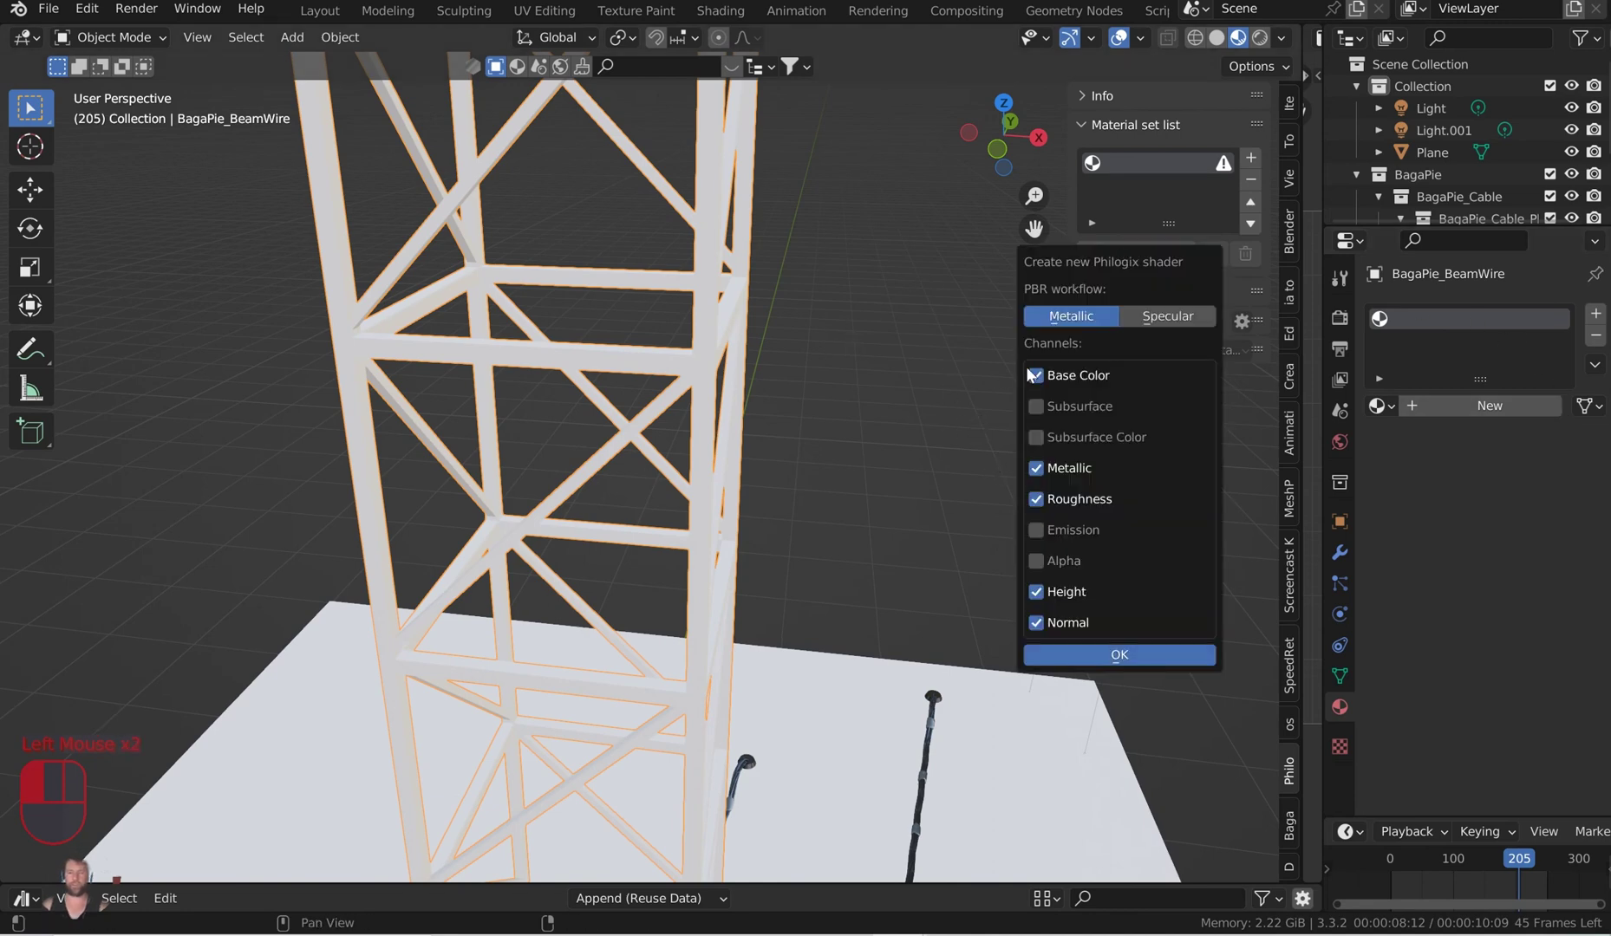
left_click(1086, 655)
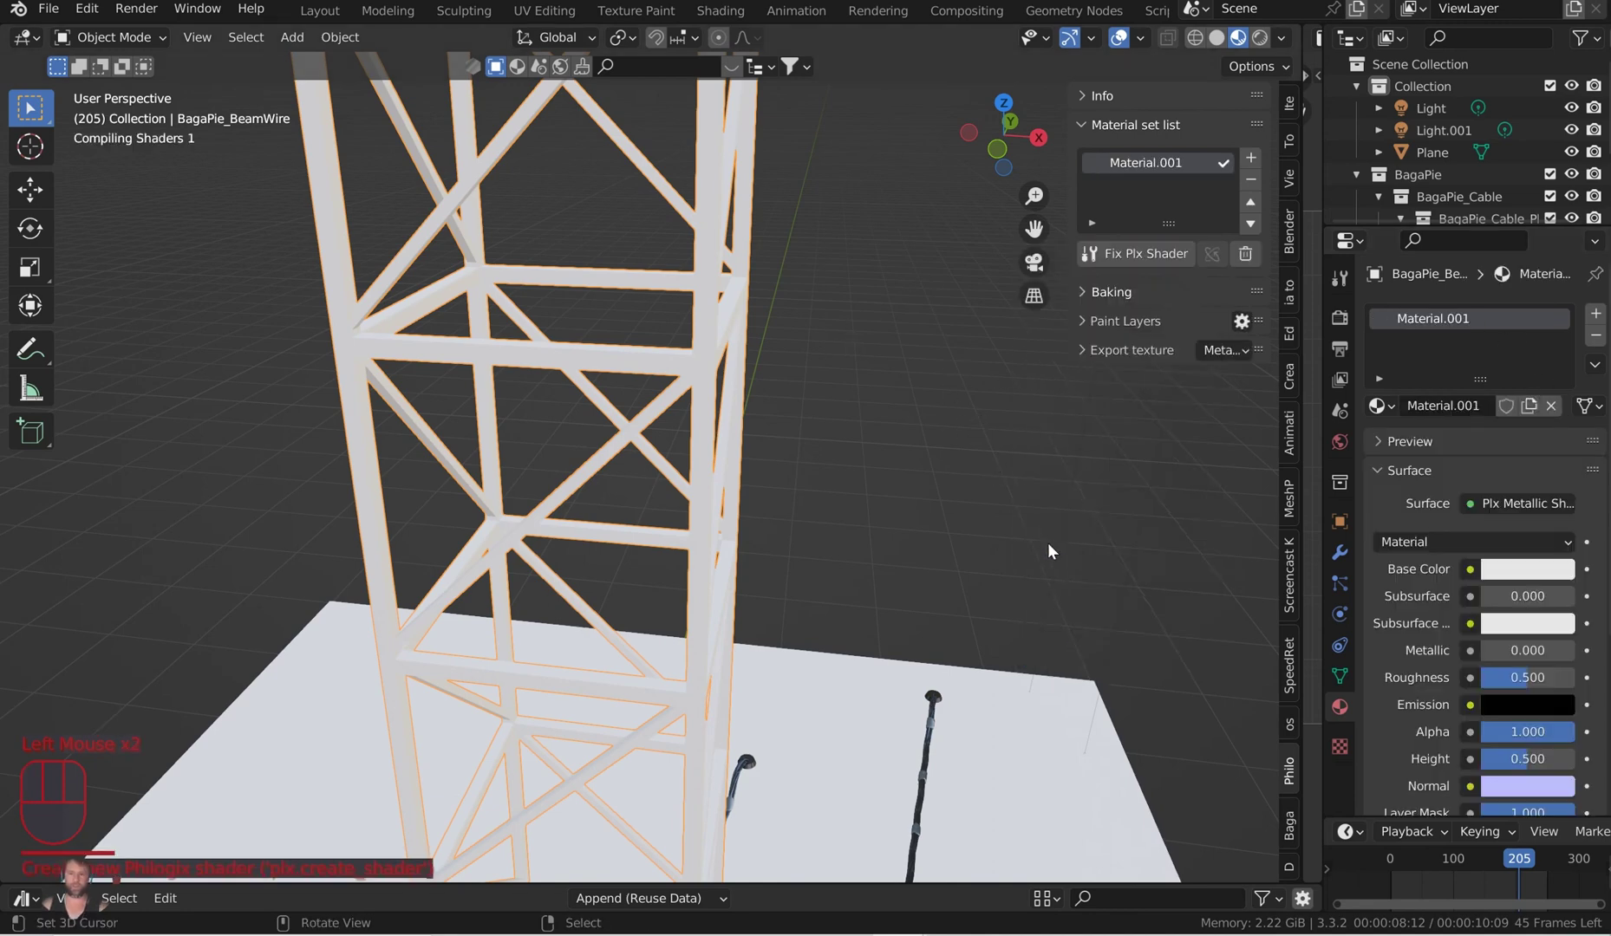
Configure the Philogix baking settings with size 2048, quality 2 and CPU as the bake device.
left_click(1086, 292)
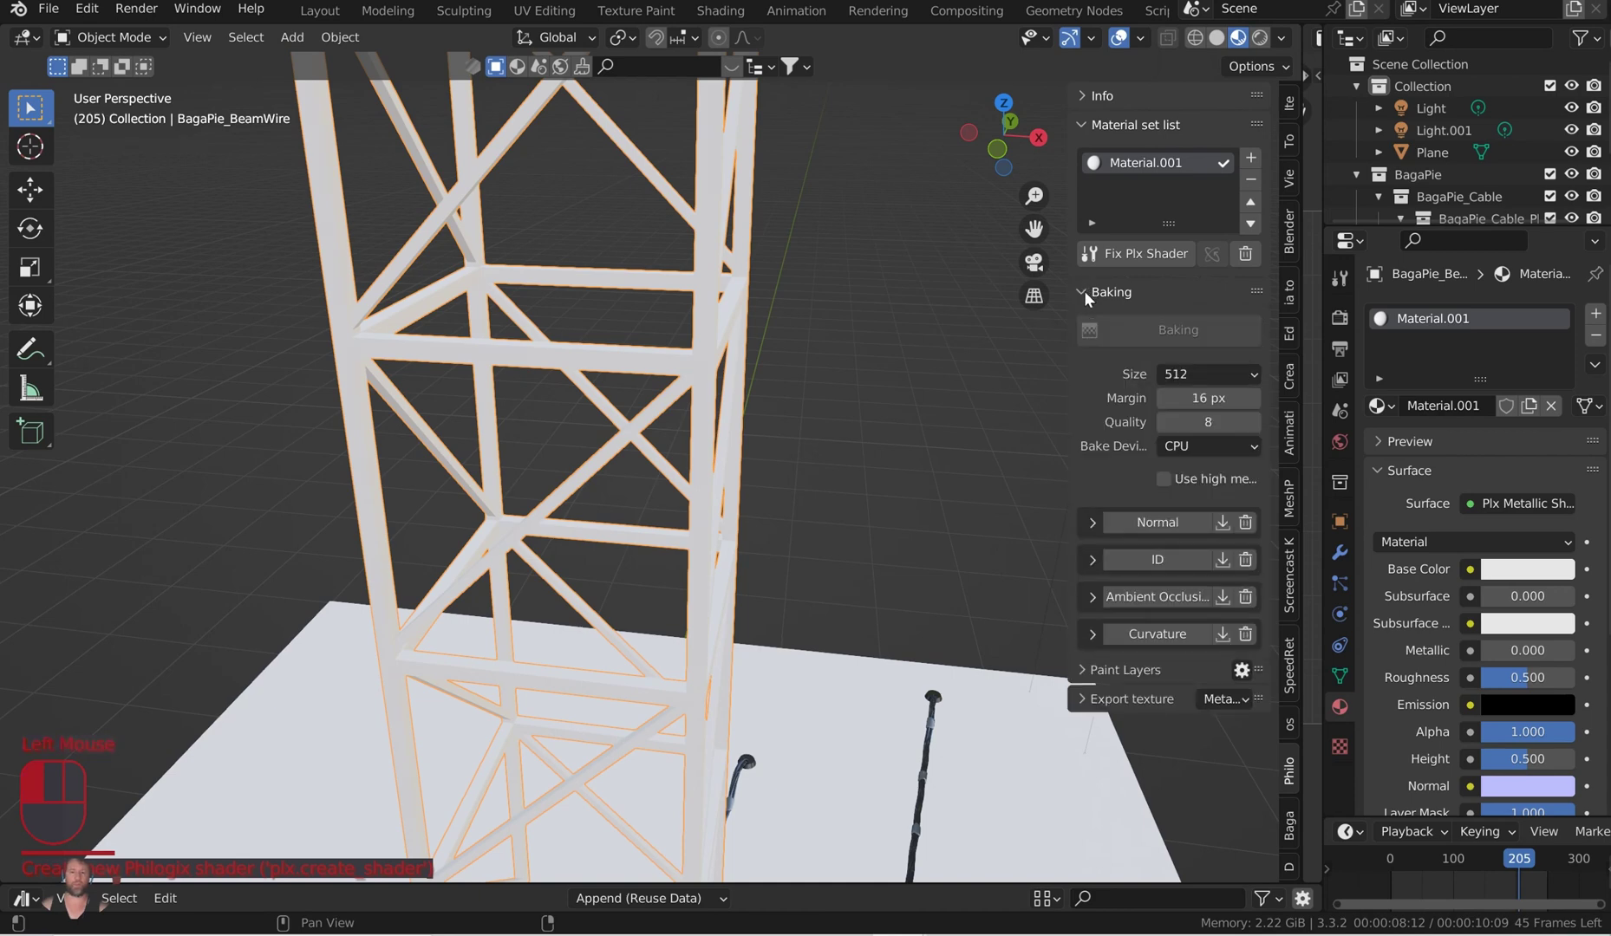
left_click(1199, 378)
left_click(1201, 438)
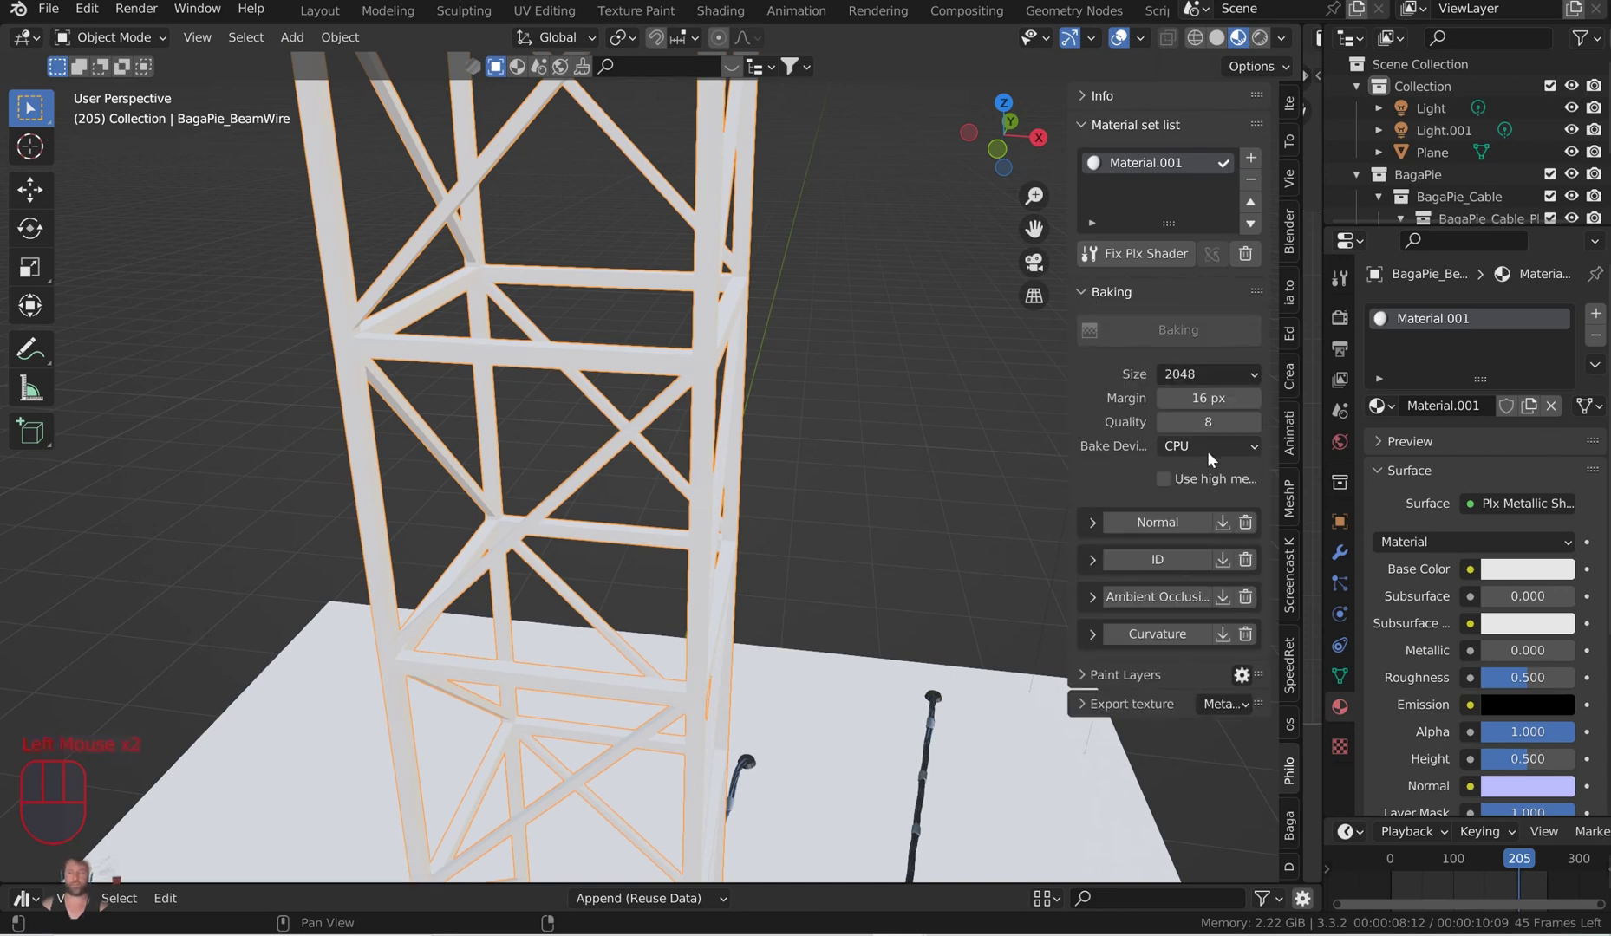
left_click(1210, 422)
left_click(1207, 445)
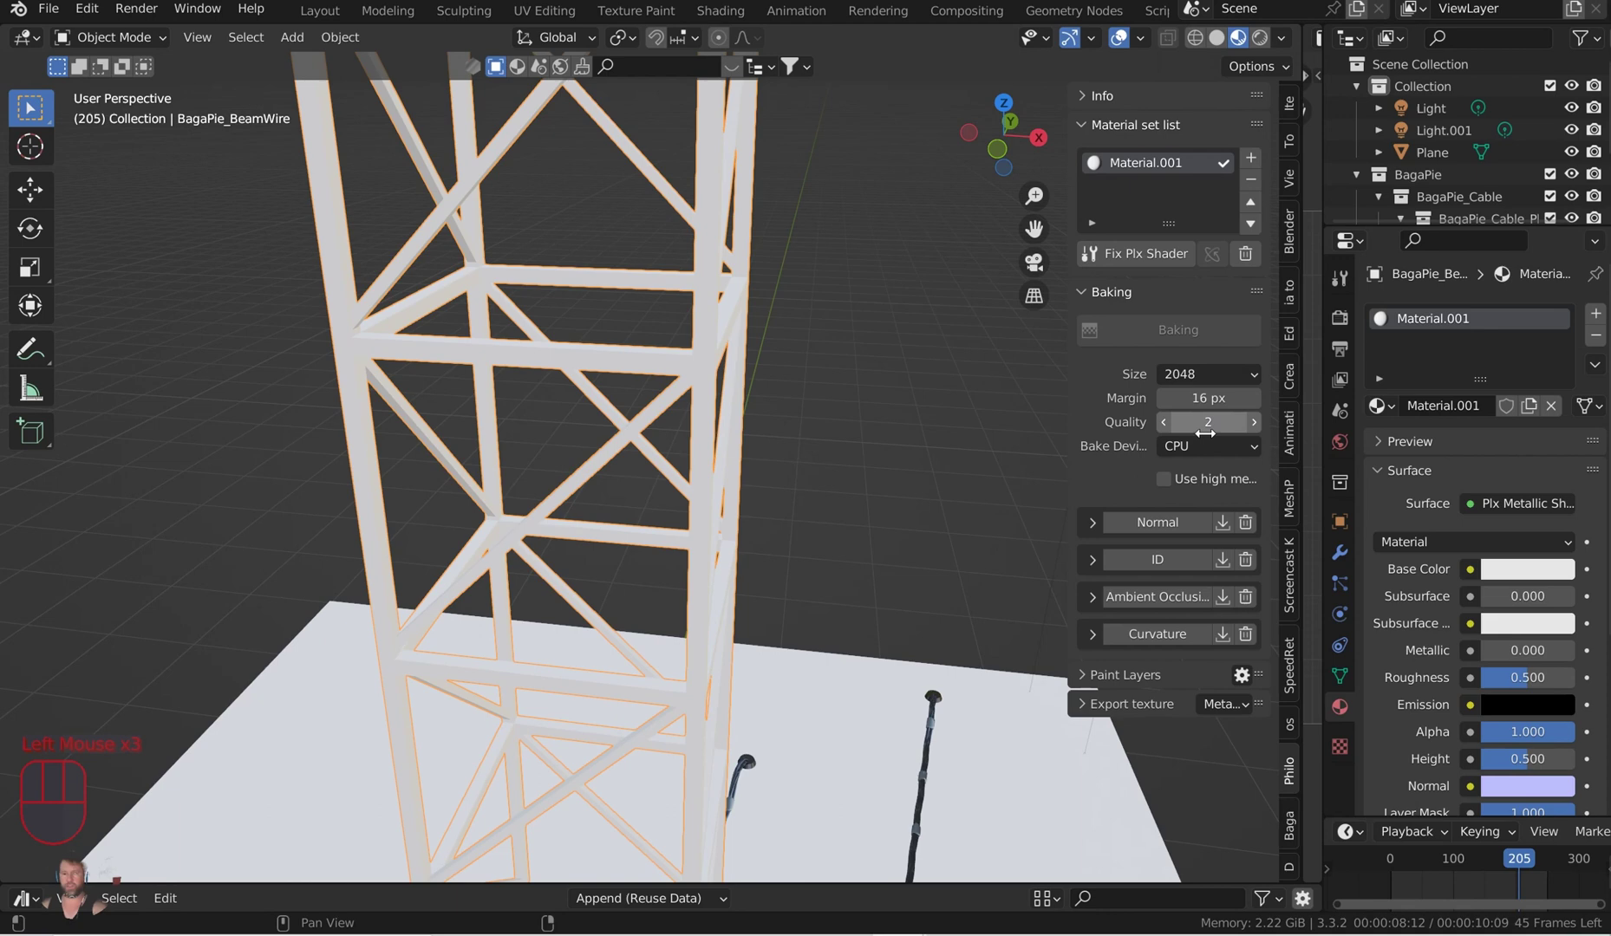
left_click(1211, 471)
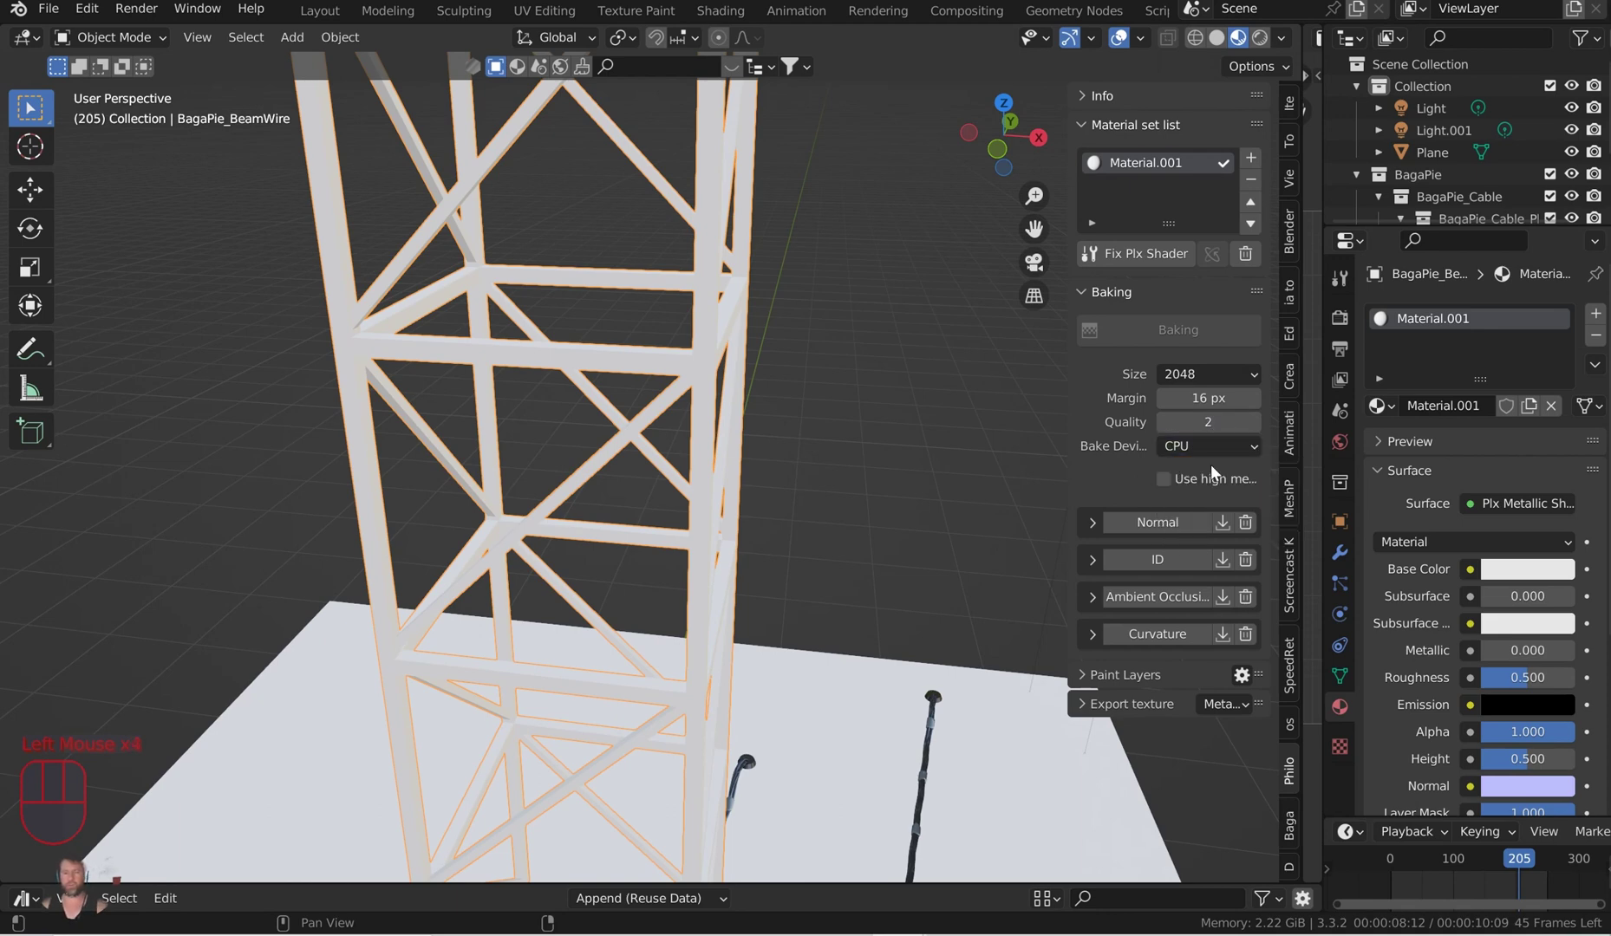
Bake the Normal, Ambient Occlusion and Curvature maps for the tower.
left_click(1156, 522)
left_click(1151, 638)
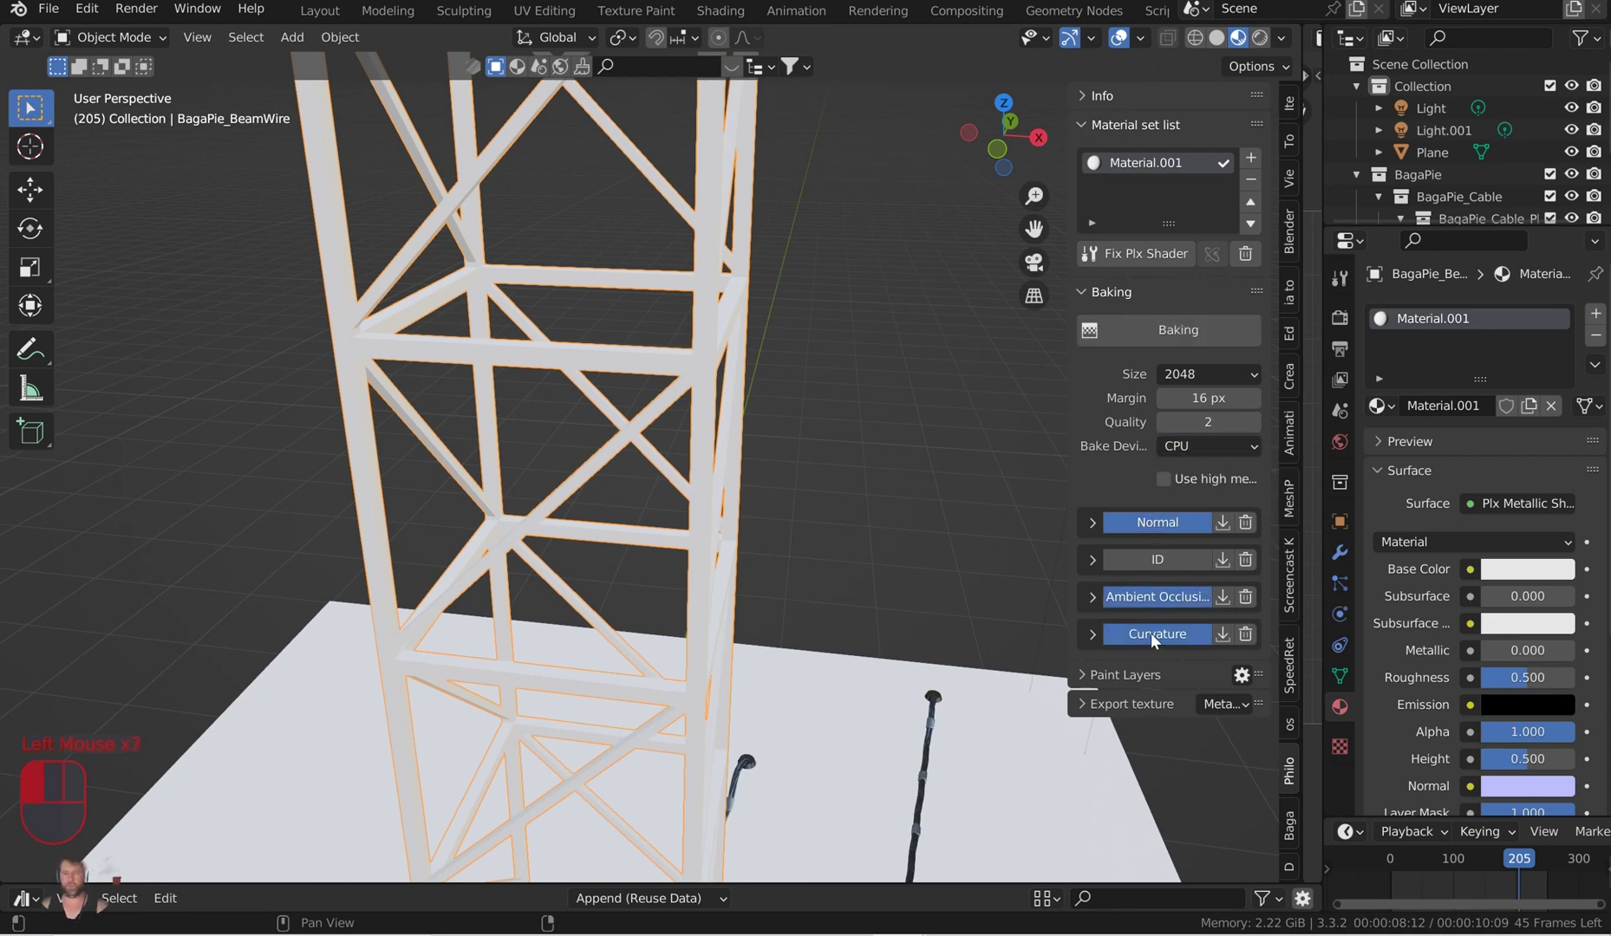
left_click_drag(1074, 453, 988, 478)
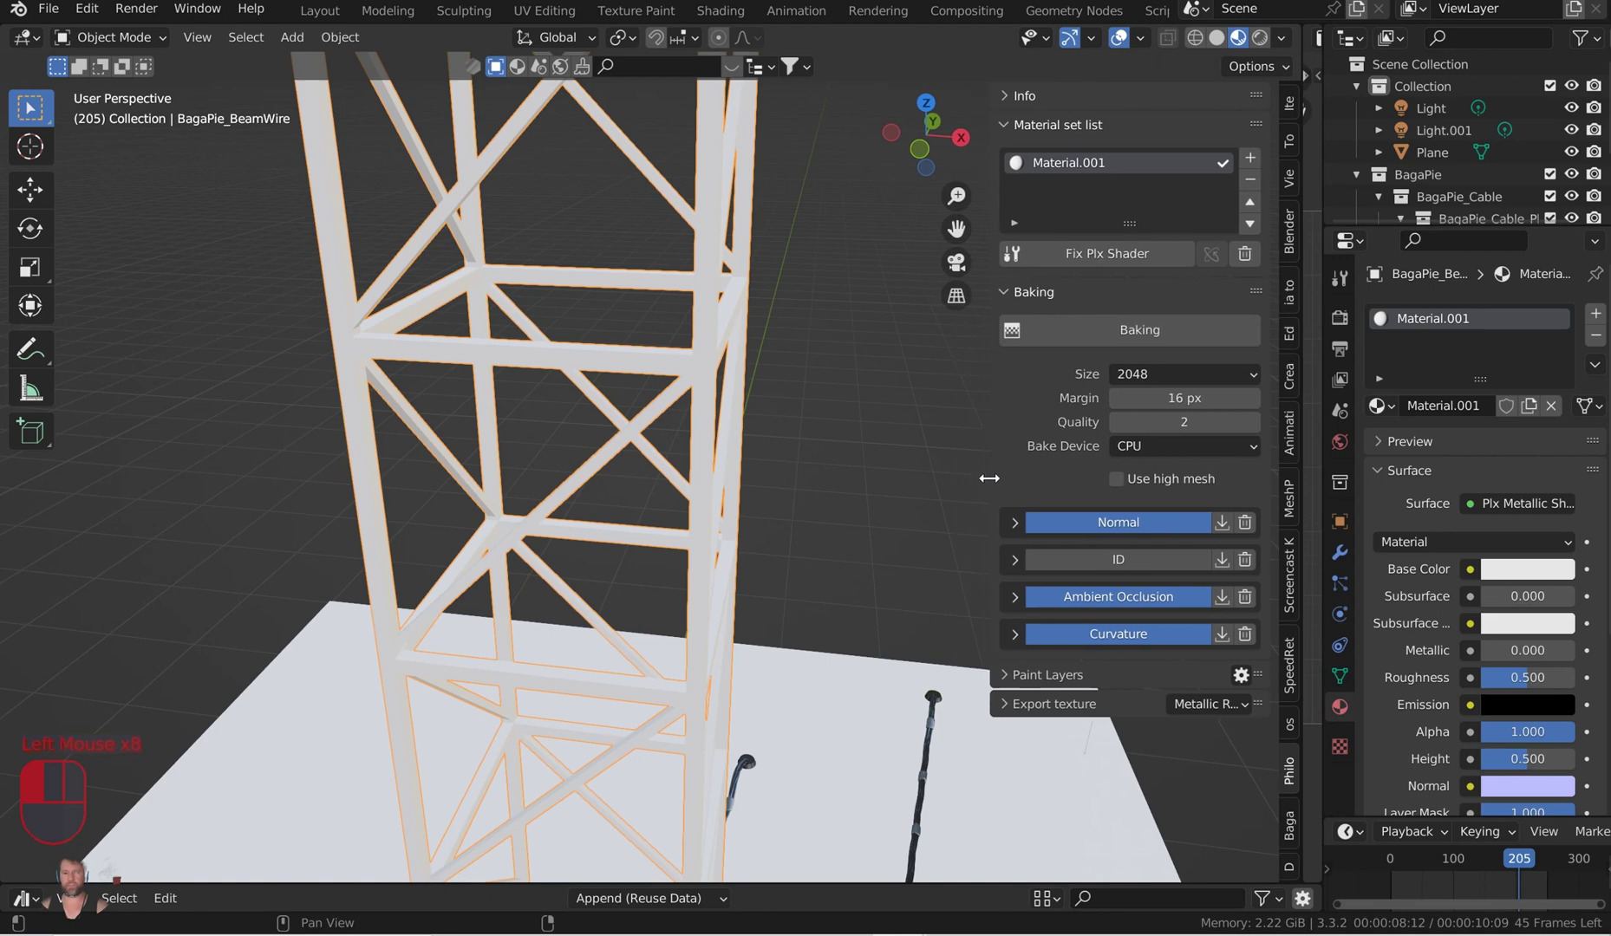
left_click(1112, 323)
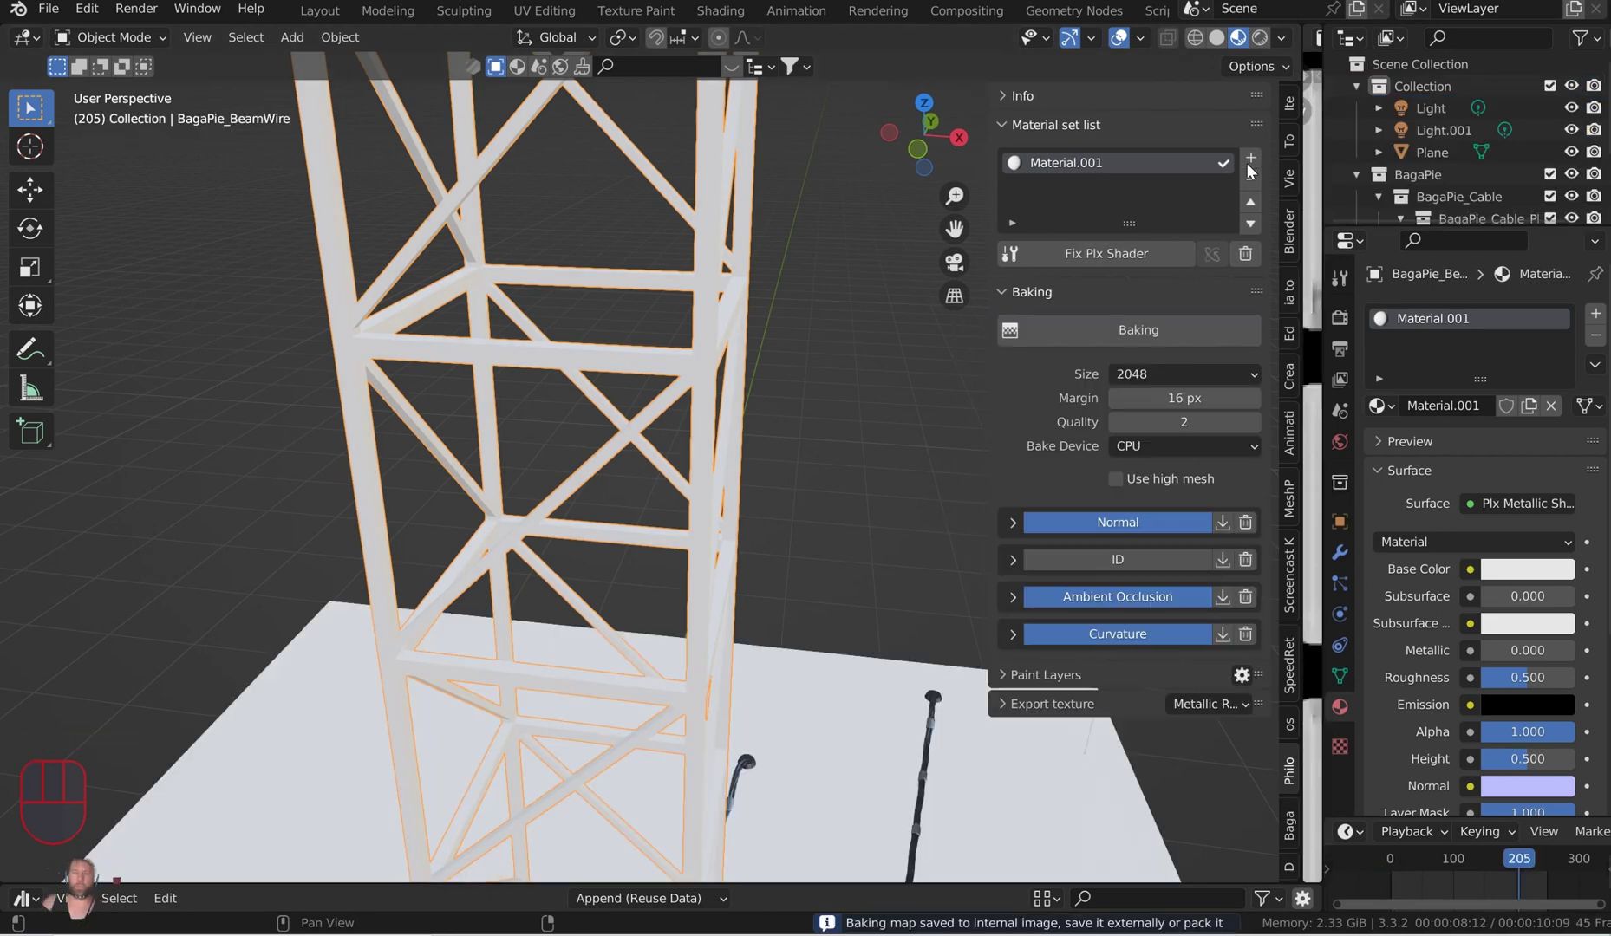
left_click(1008, 291)
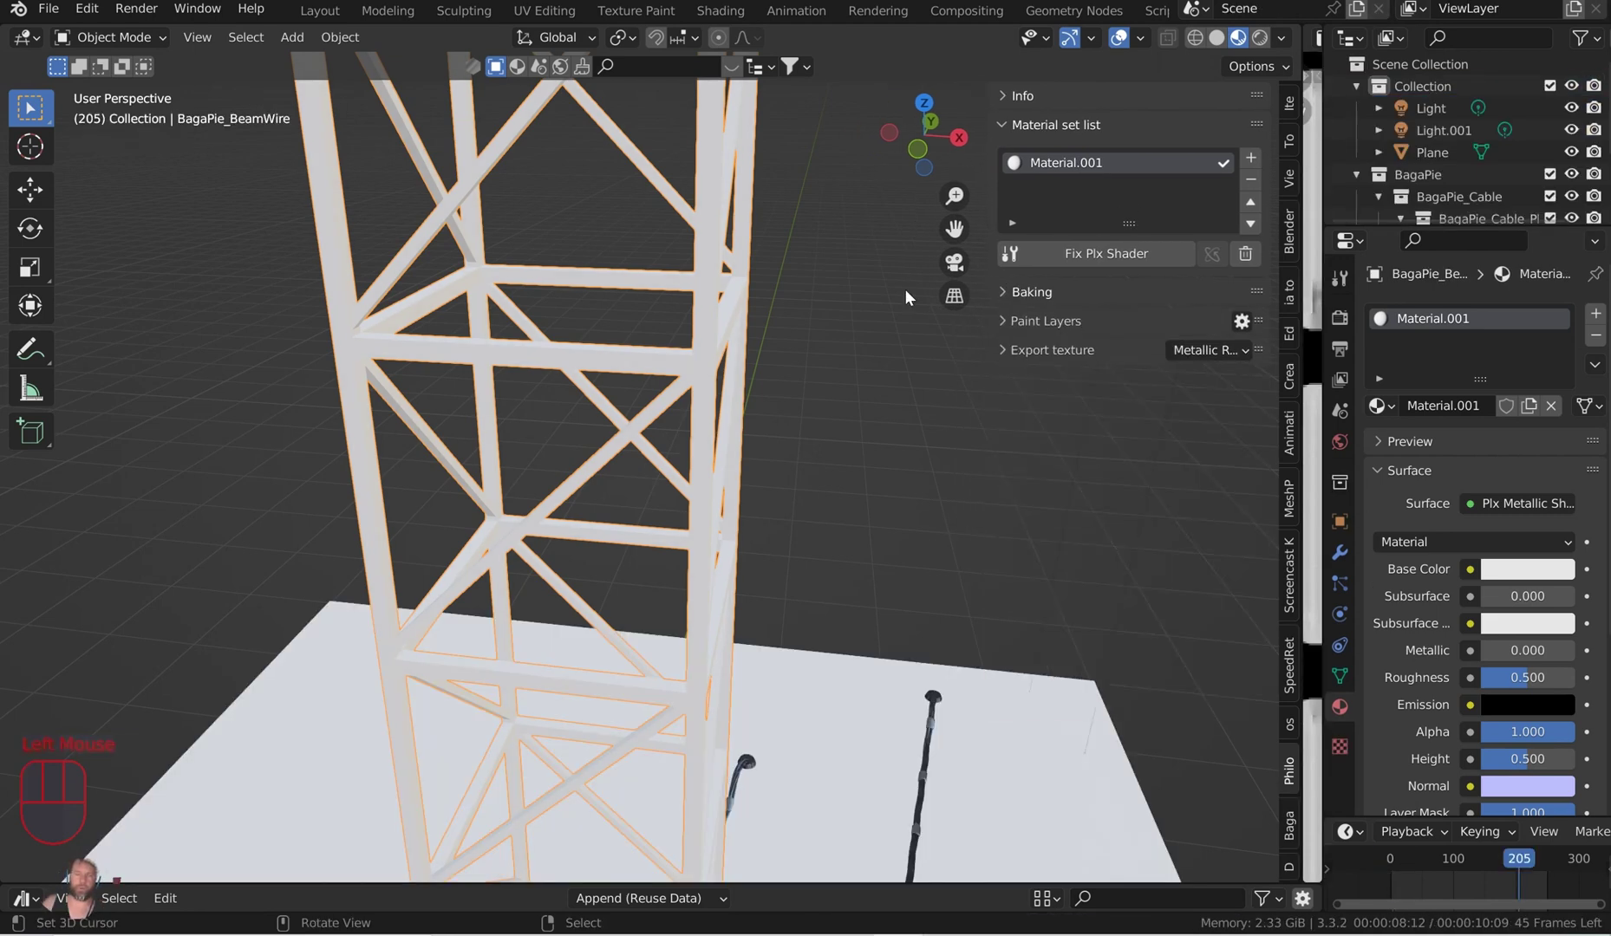
Add a custom paint layer to the tower's material and give its base color channel a bright green surface layer.
left_click(1000, 318)
left_click(1014, 359)
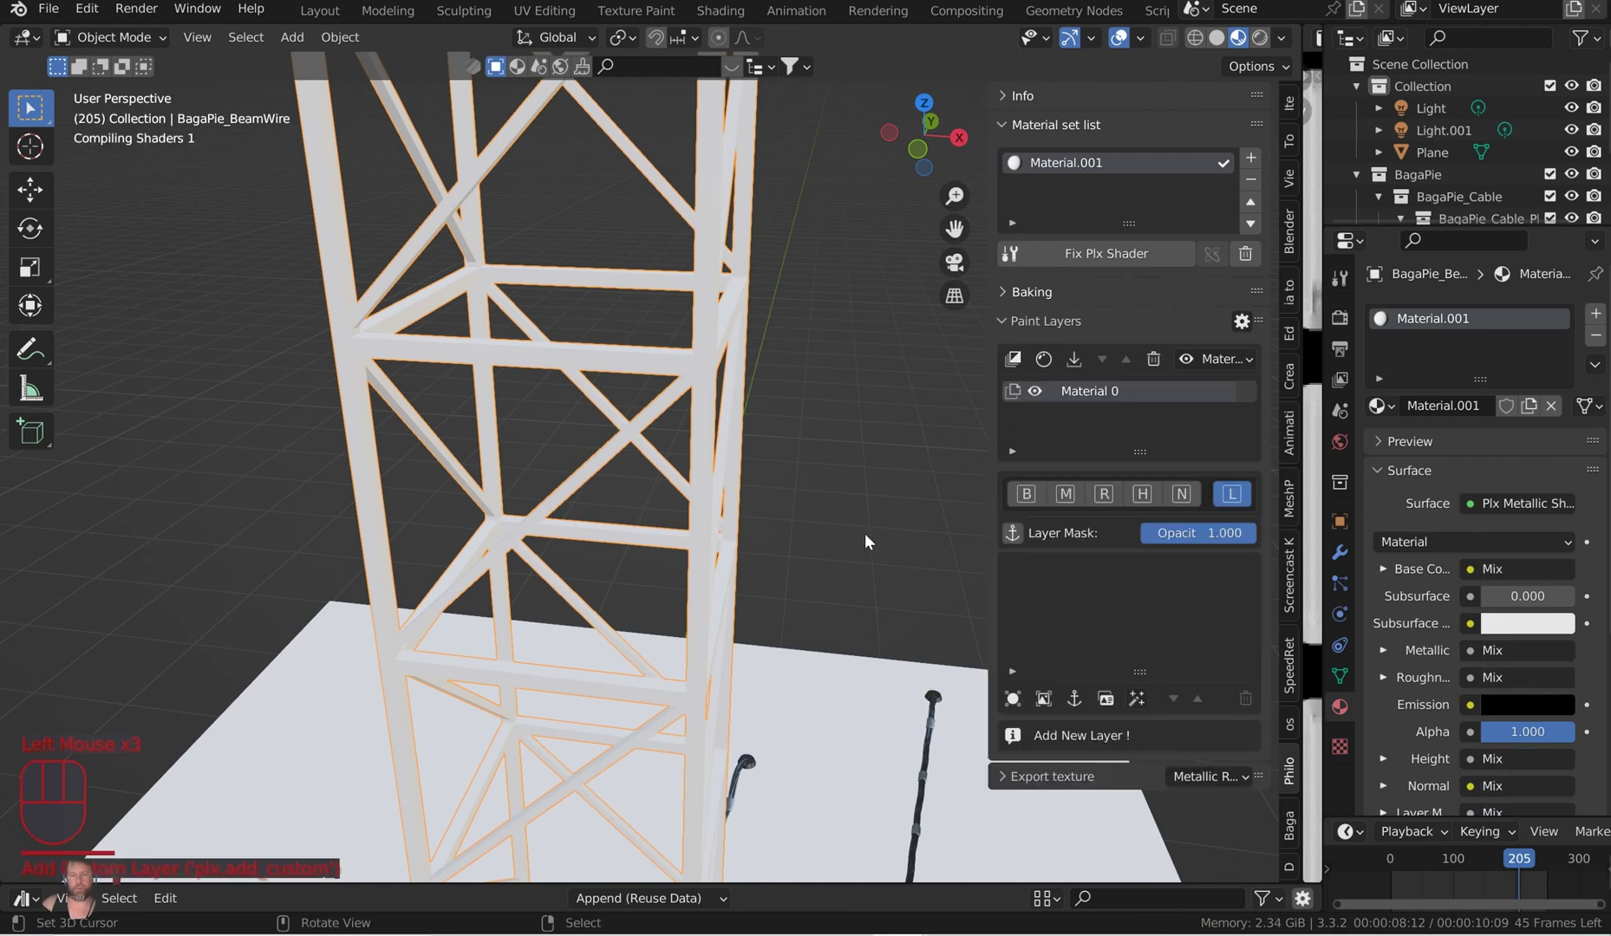
scroll(1023, 678, "down", 3)
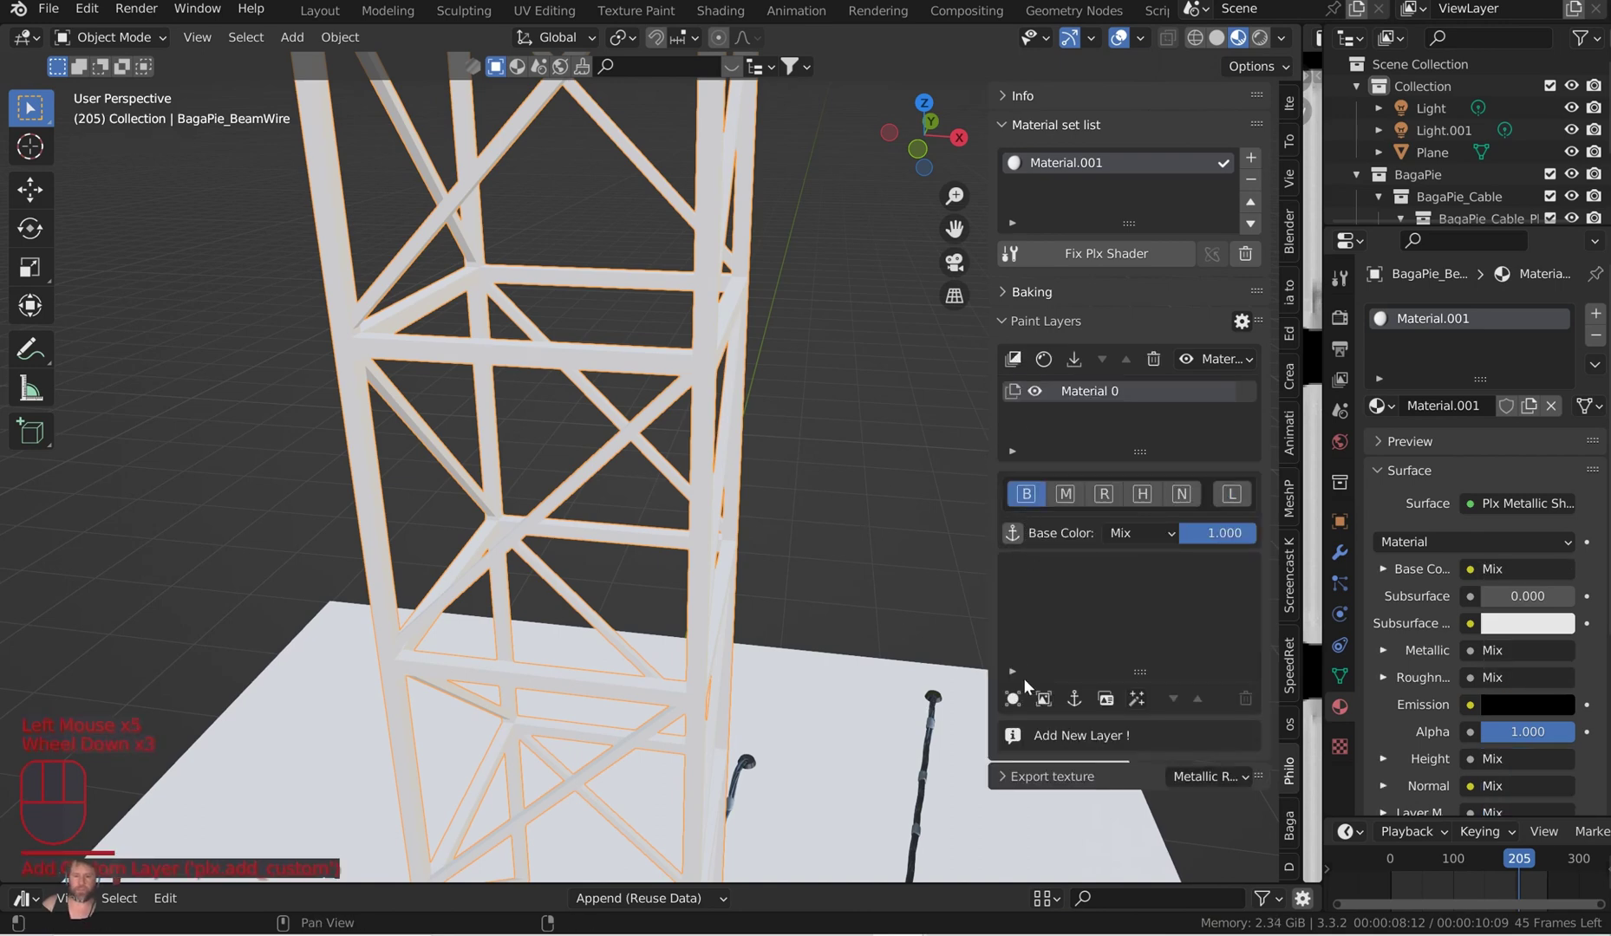
left_click(1012, 699)
scroll(1019, 699, "down", 4)
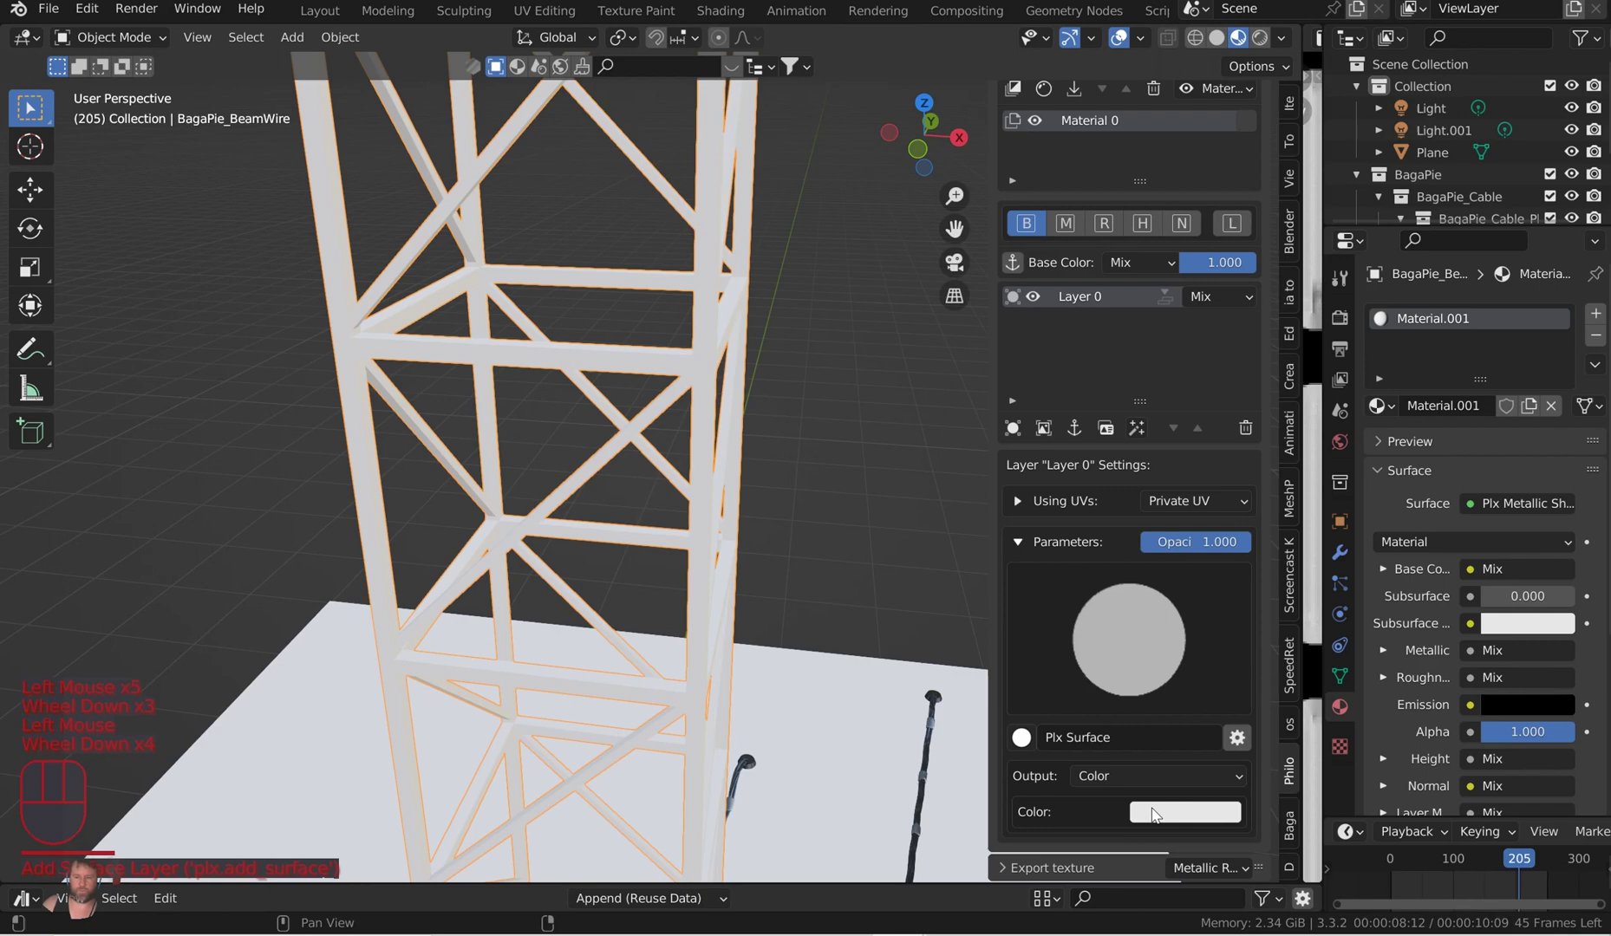
left_click(1158, 813)
left_click_drag(1204, 578, 1149, 539)
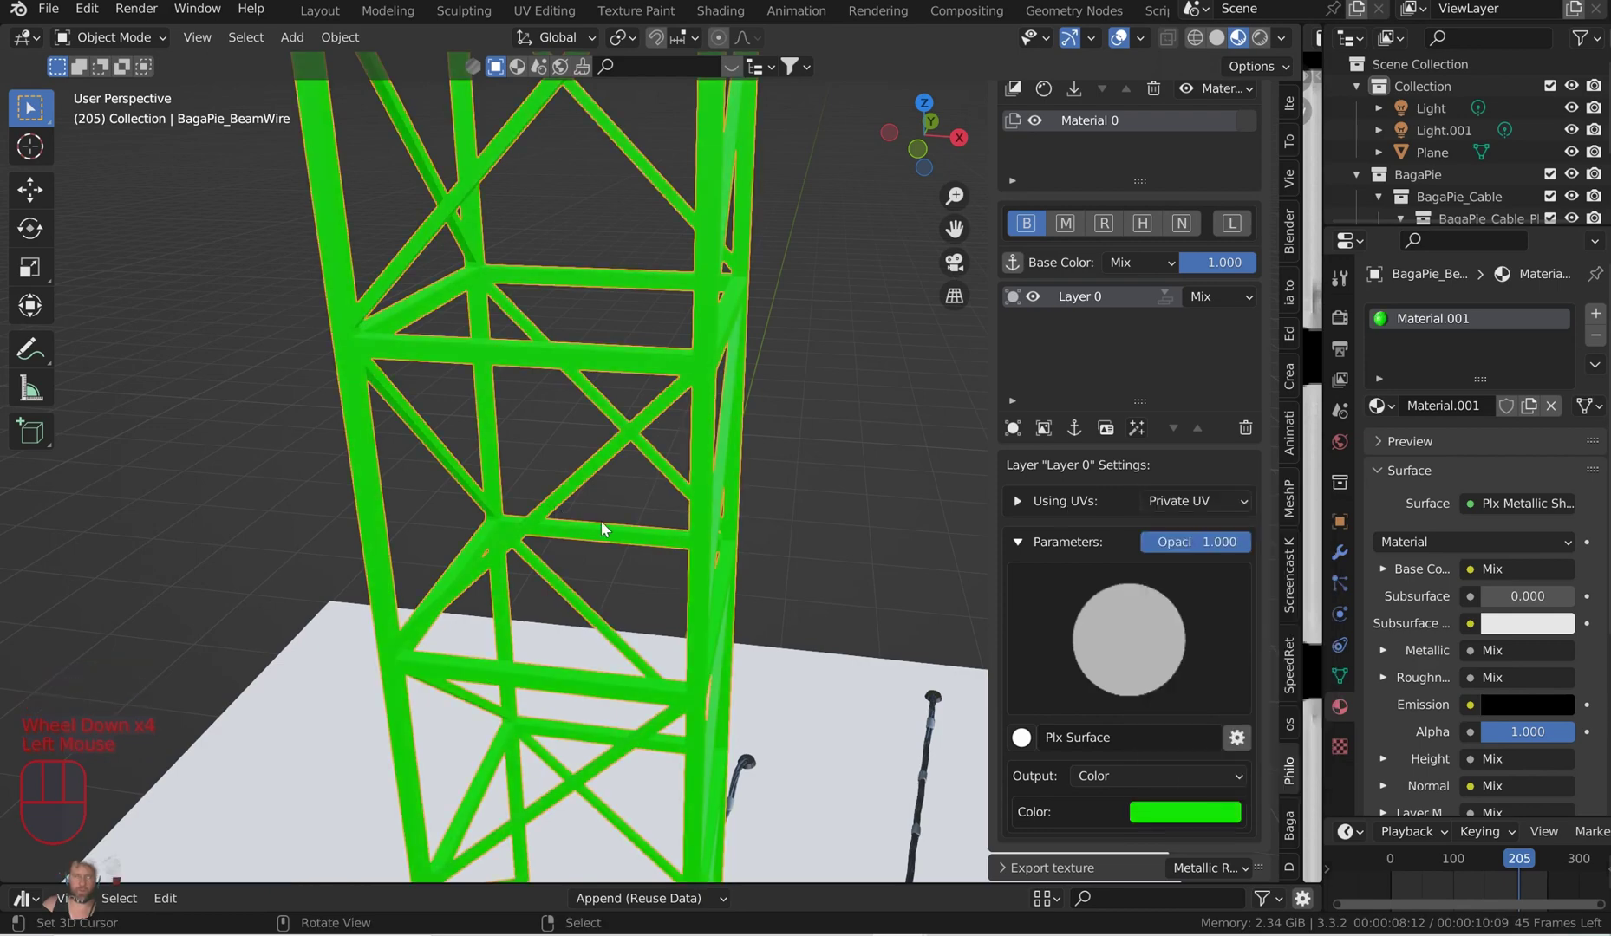
middle_click_drag(763, 400, 751, 422)
scroll(756, 411, "down", 1)
scroll(750, 421, "down", 1)
Add a smart material layer above the green layer and load the Rusty Metal preset into it.
left_click(1045, 89)
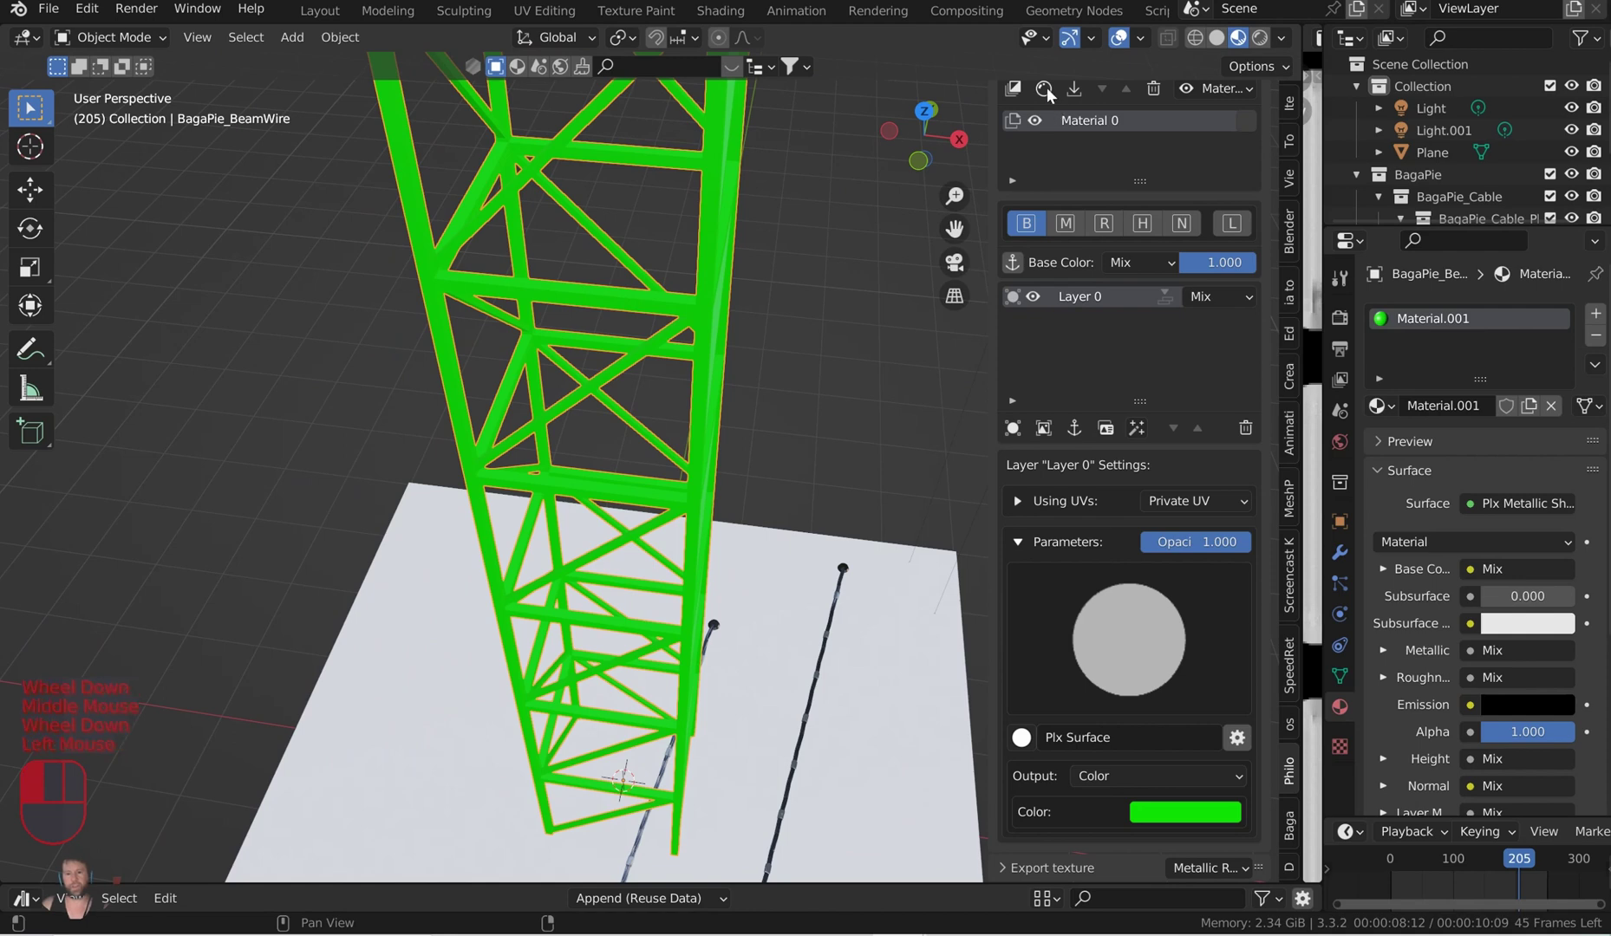
scroll(1049, 607, "down", 2)
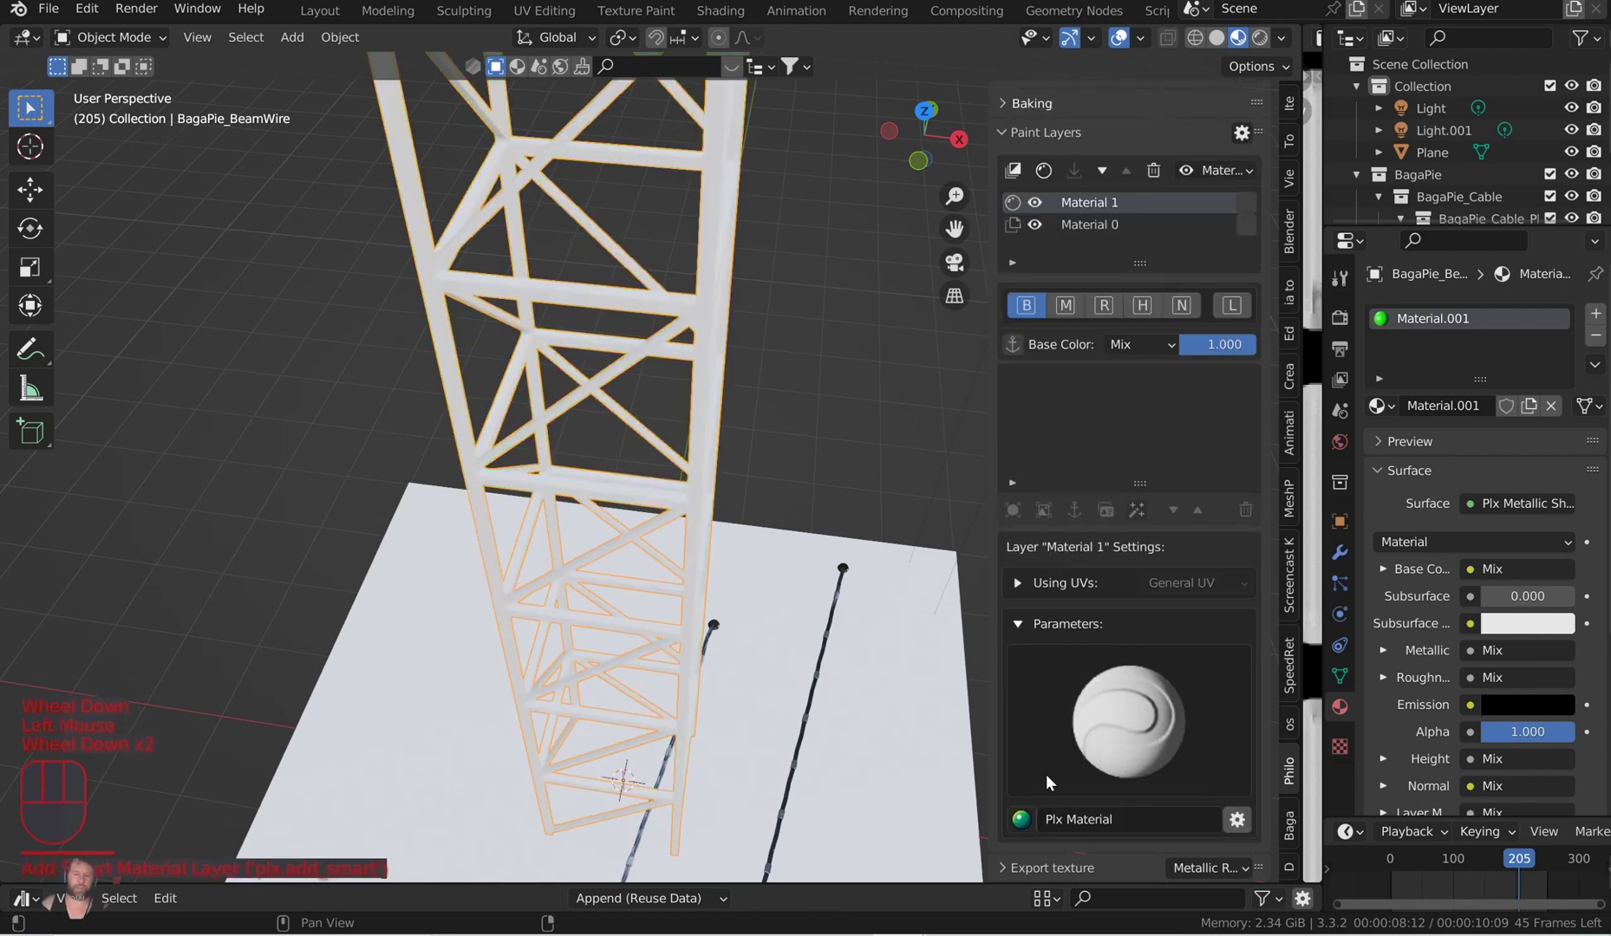
left_click(1023, 820)
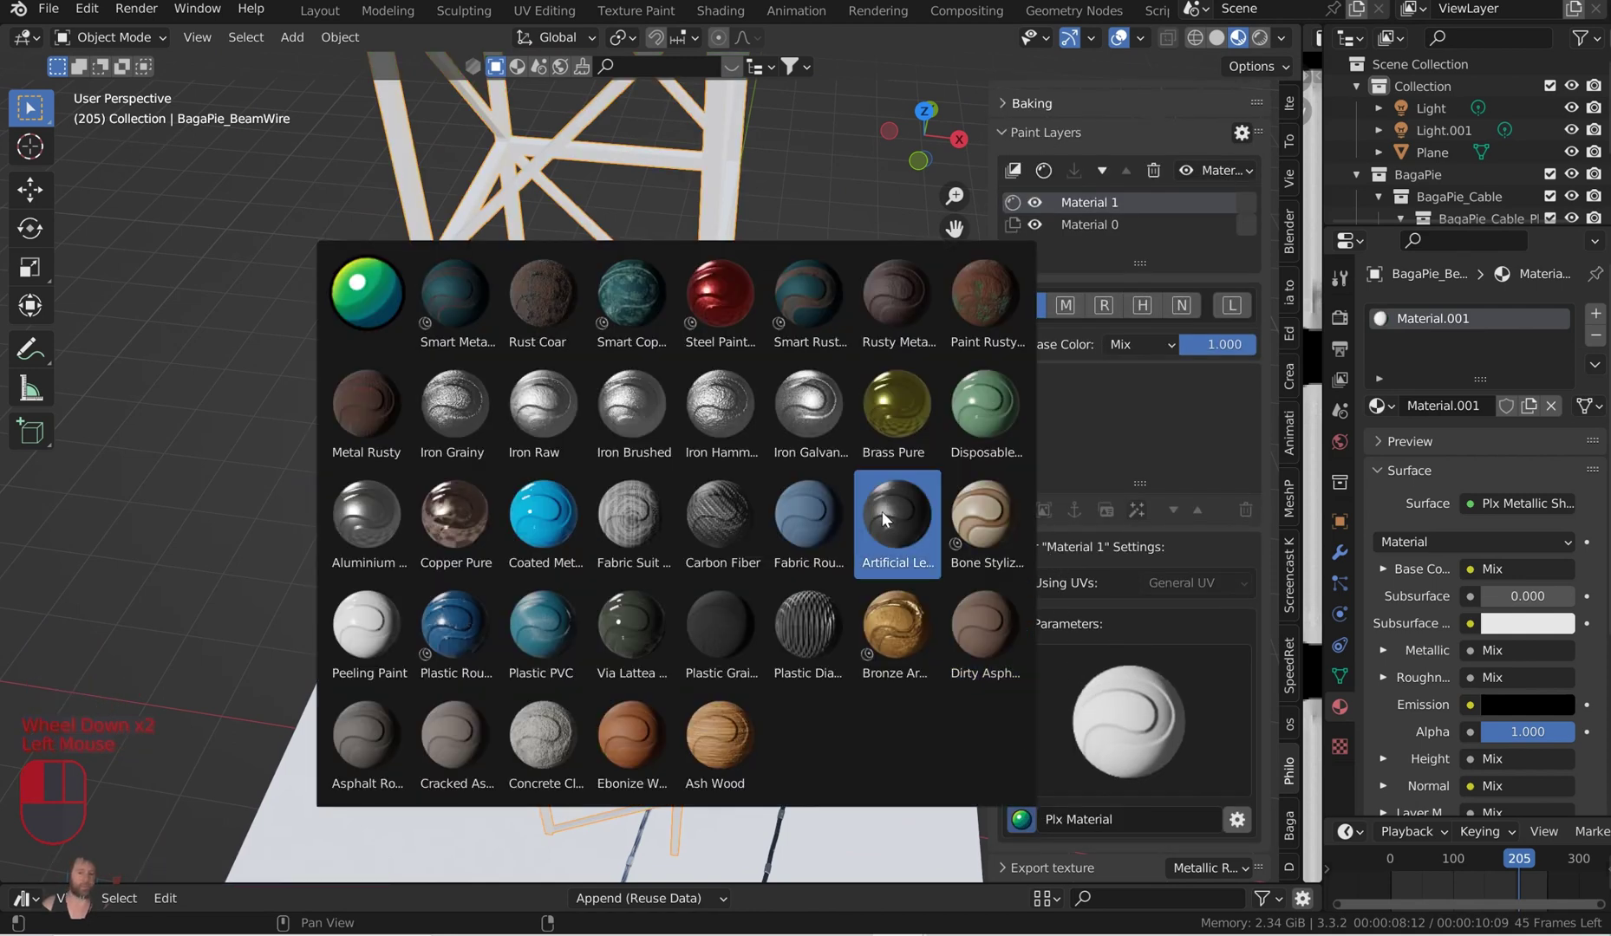
left_click(900, 312)
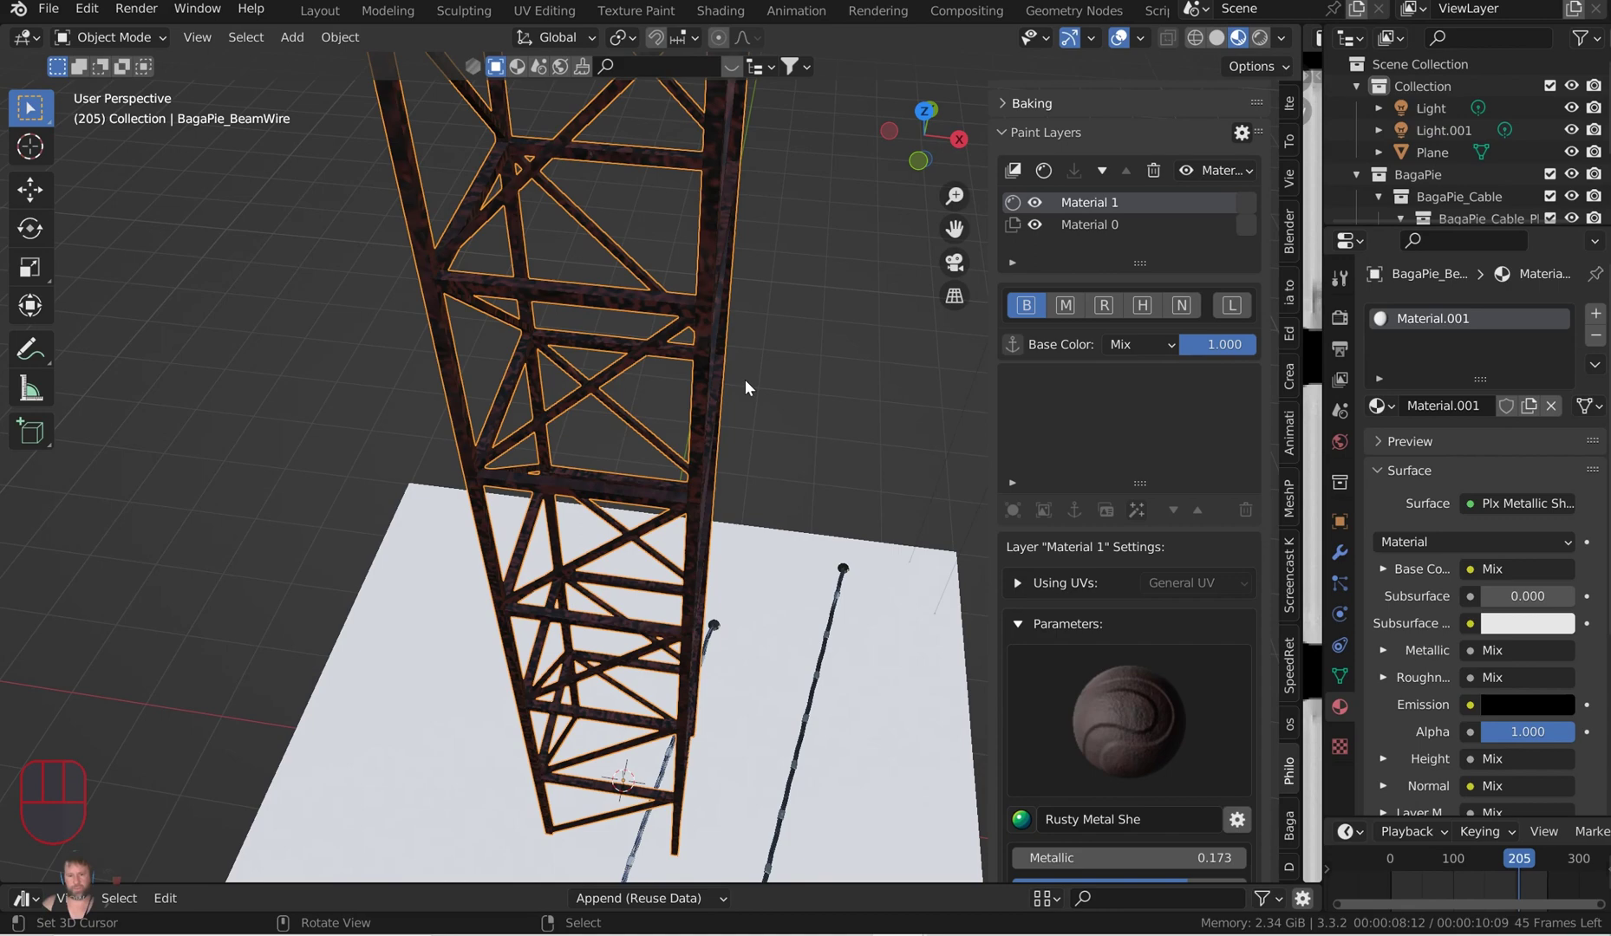
Change the smart material layer's texture mapping from UV to Box.
scroll(745, 379, "up", 3)
mouse_move(745, 377)
middle_mouse_down()
mouse_move(744, 324)
mouse_move(738, 379)
middle_mouse_up()
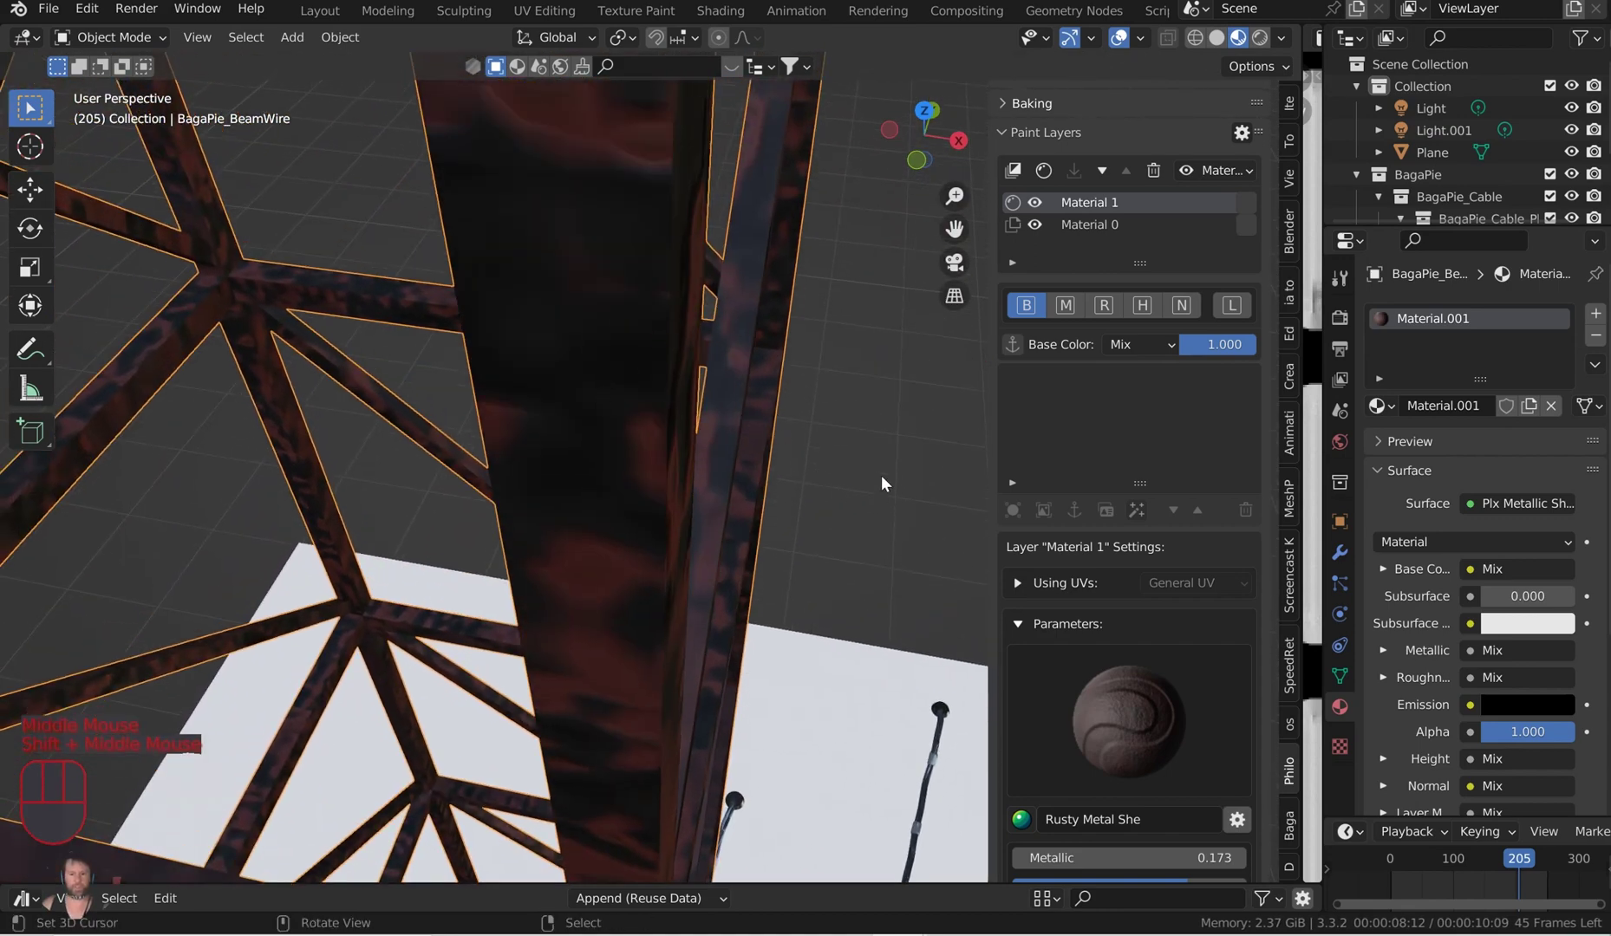
left_click(1037, 582)
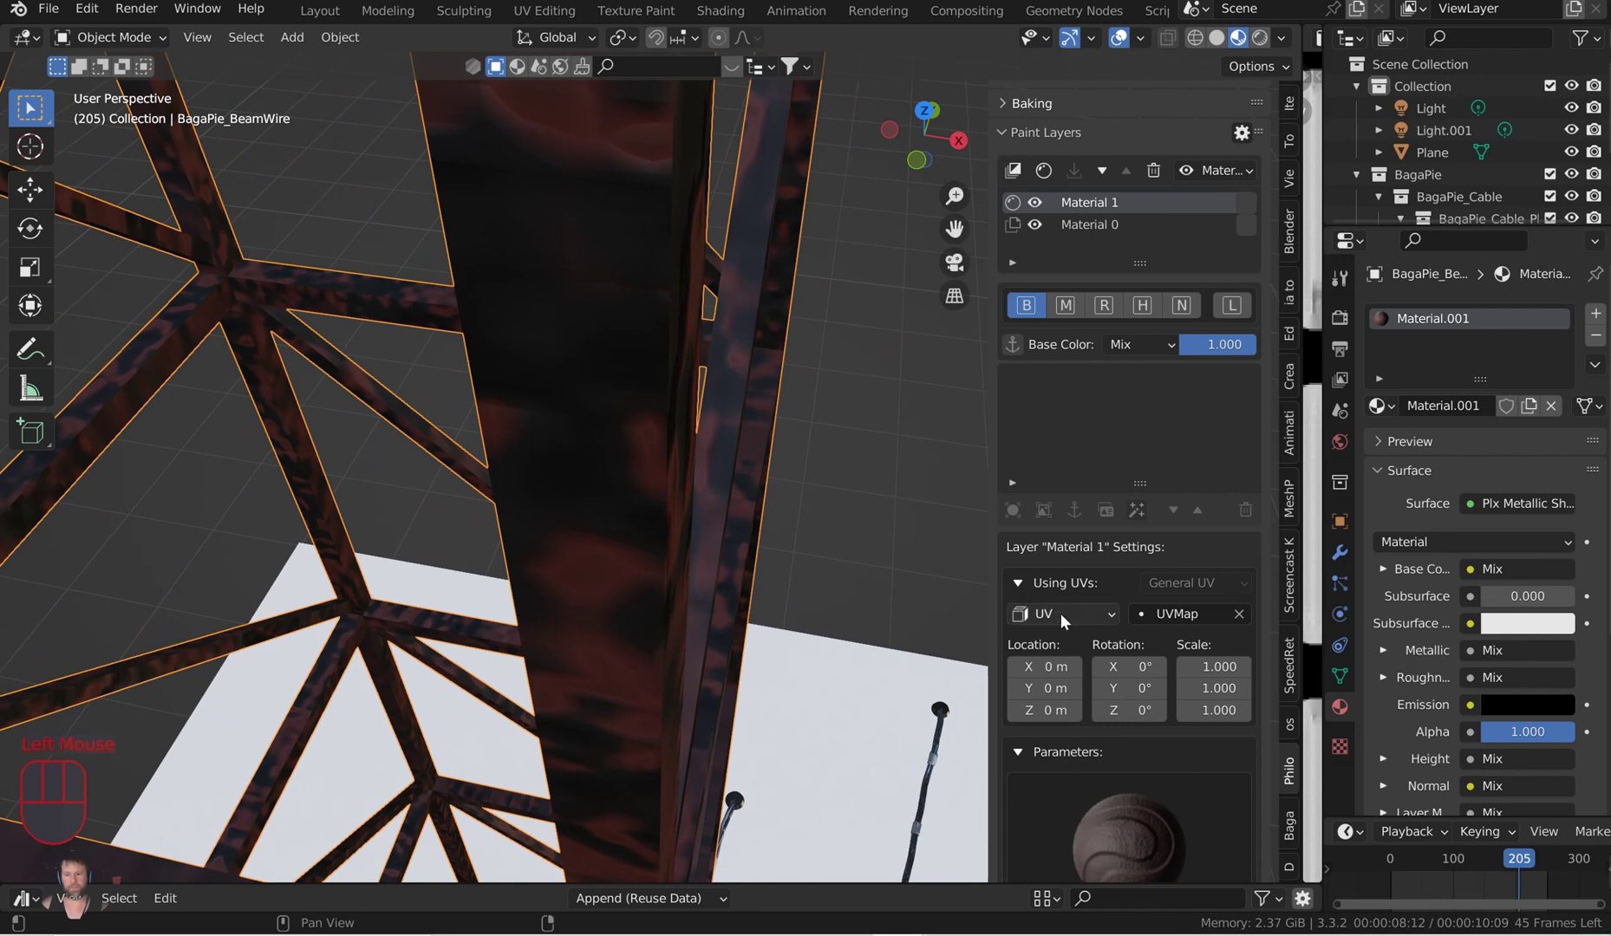
left_click(1061, 613)
left_click(1063, 677)
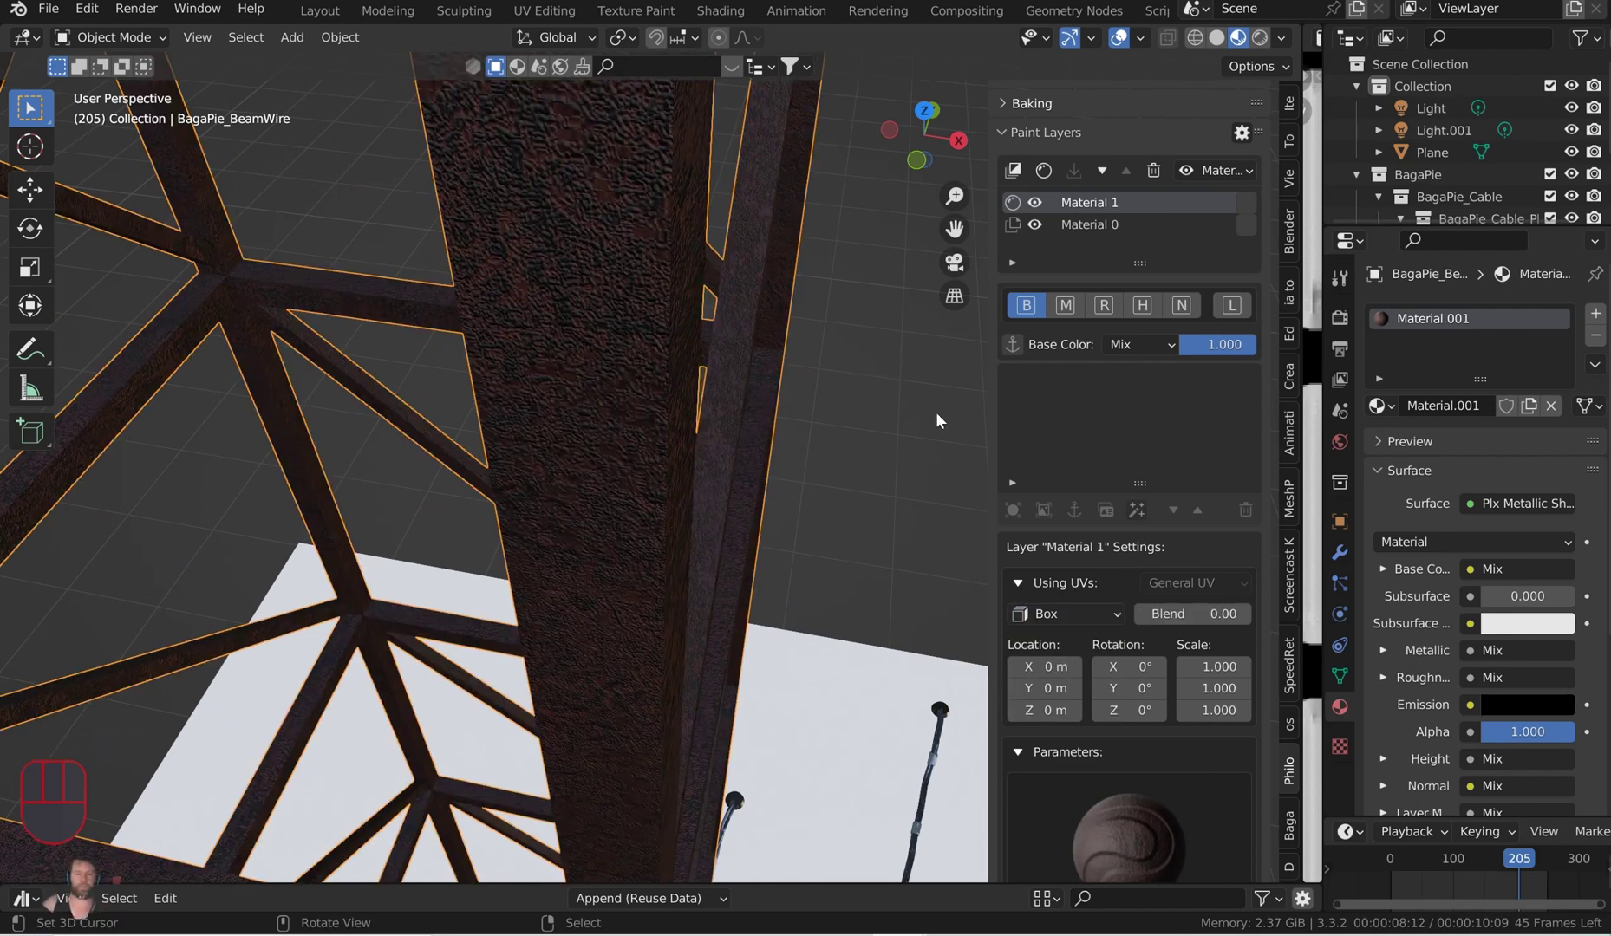
Switch the smart material layer to the Metal Rusty preset and set its Rust Detail to 0.406.
scroll(1040, 538, "down", 4)
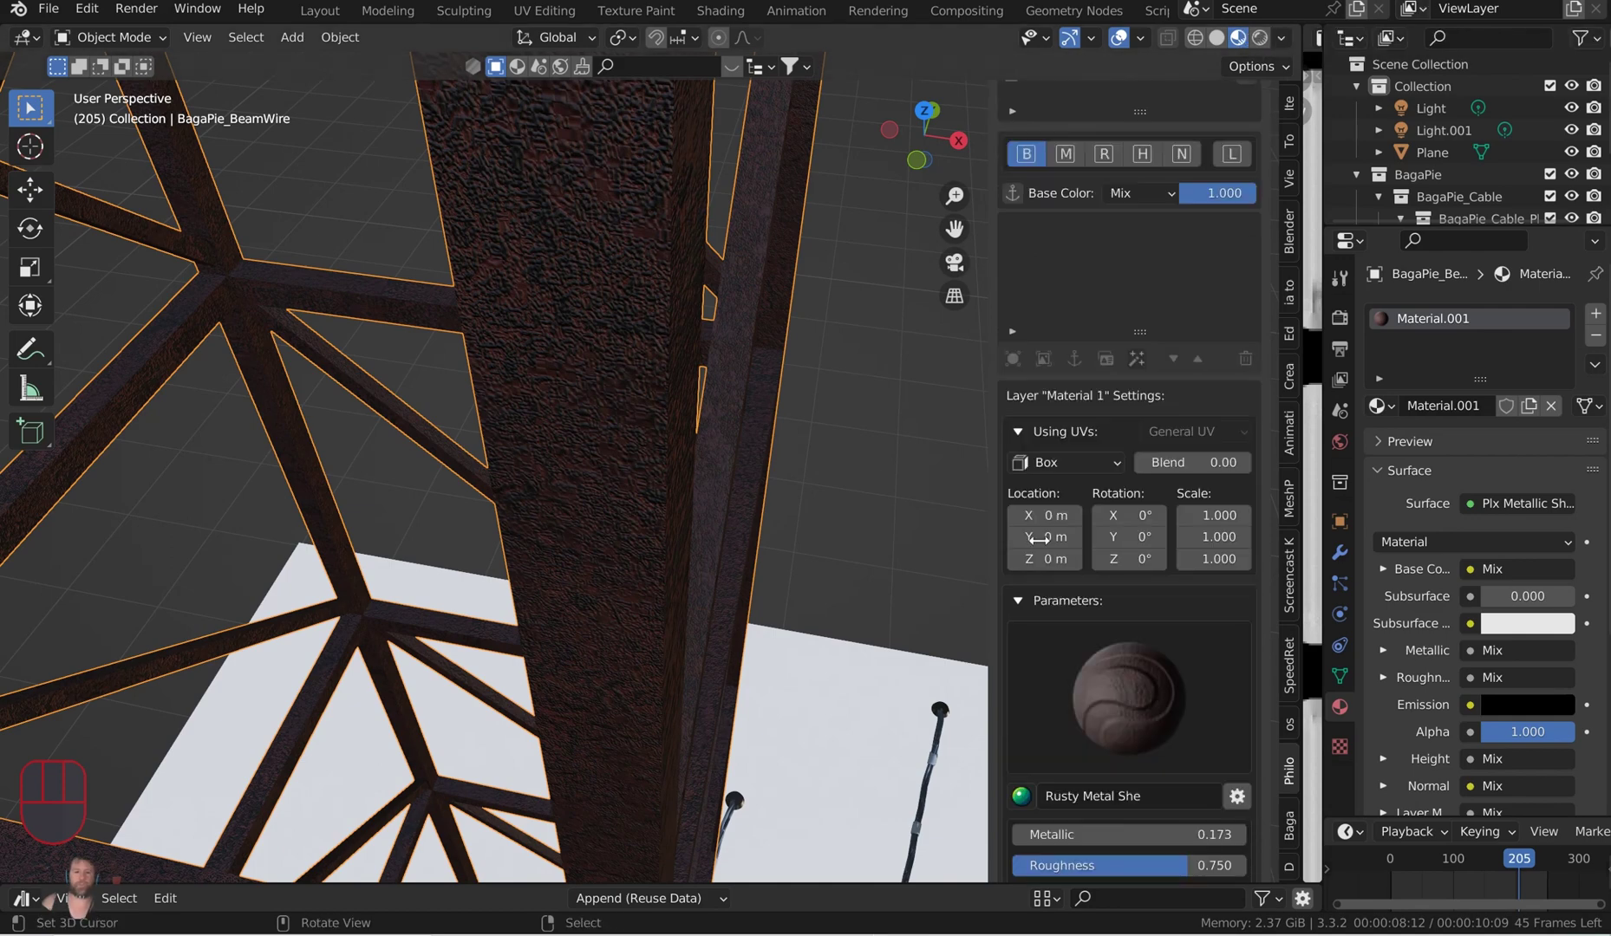
left_click(1021, 796)
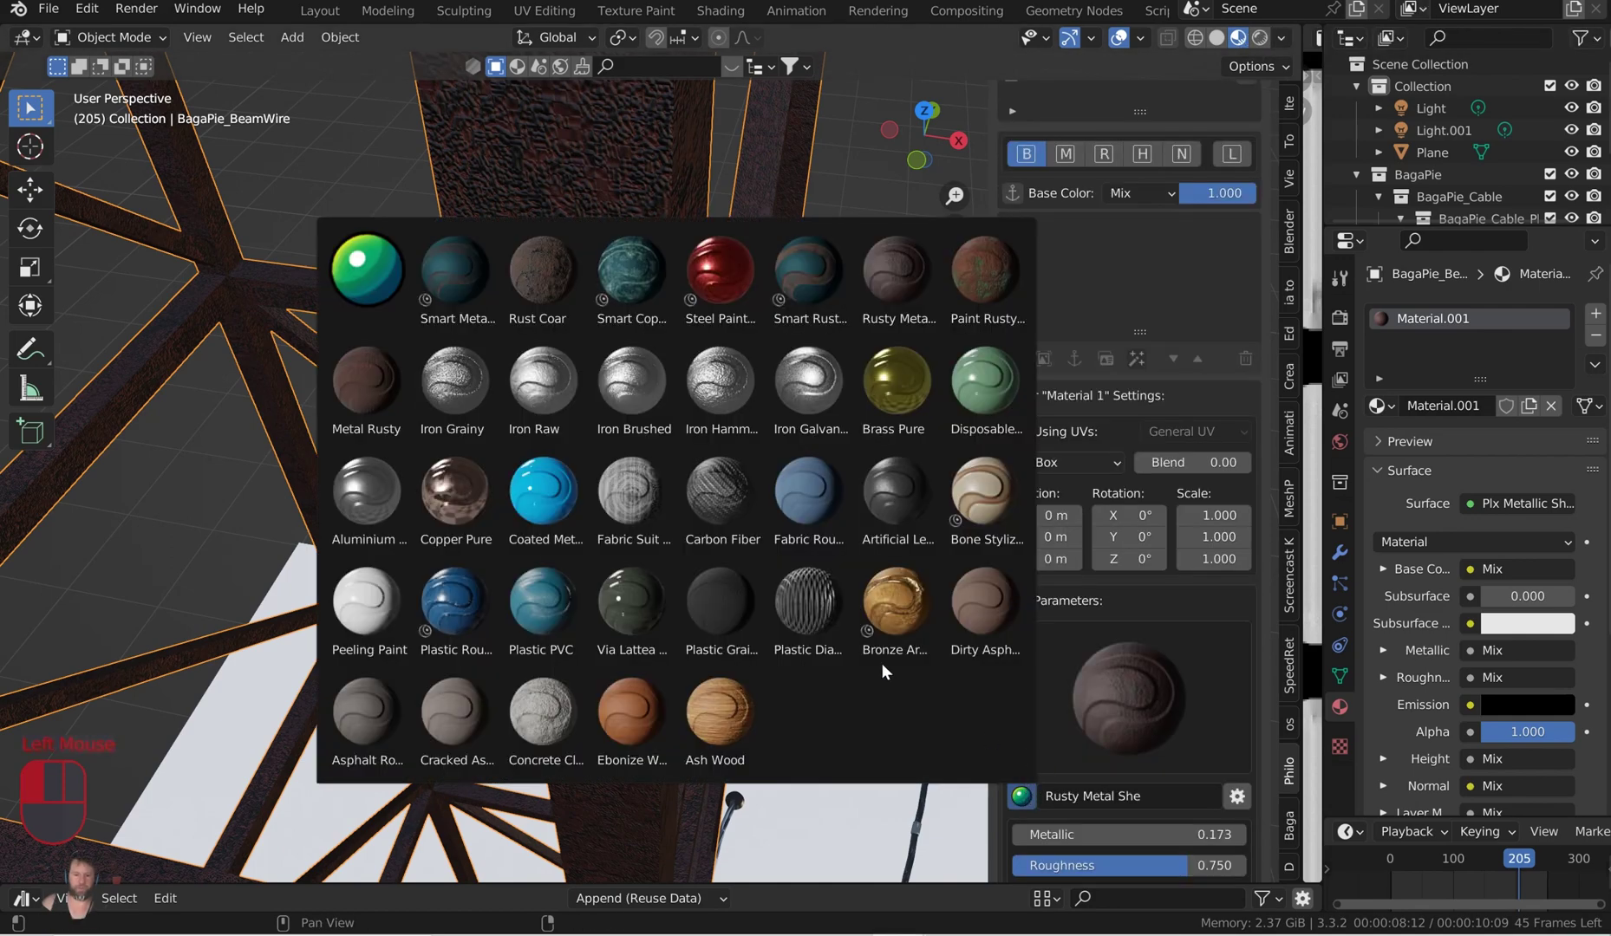
left_click(379, 401)
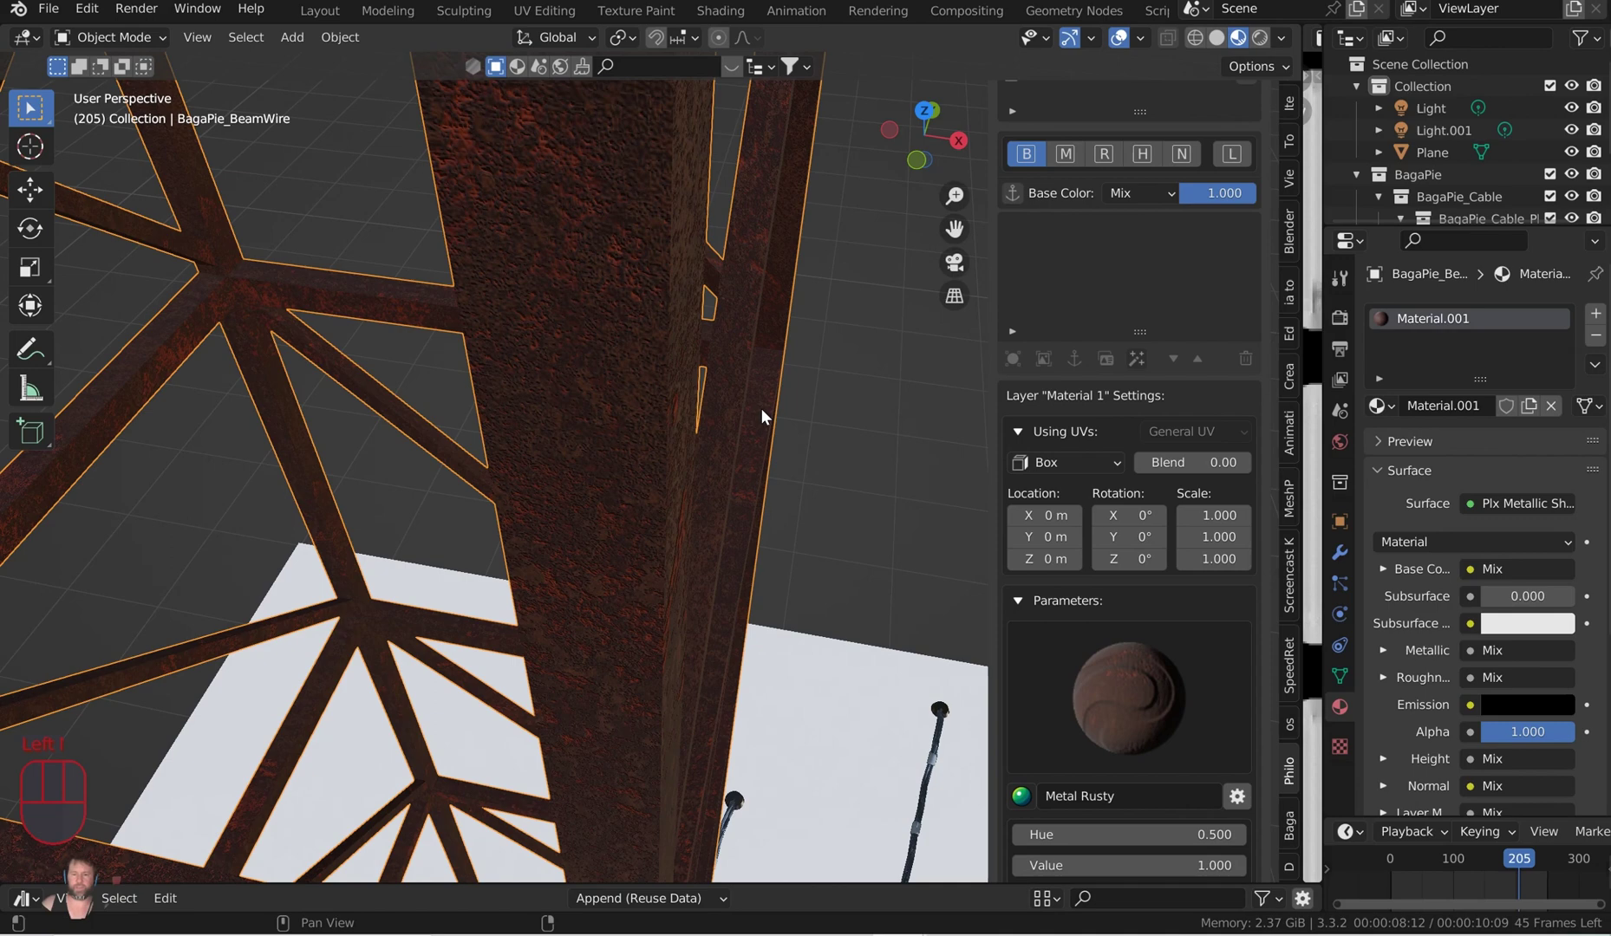
scroll(1134, 814, "down", 2)
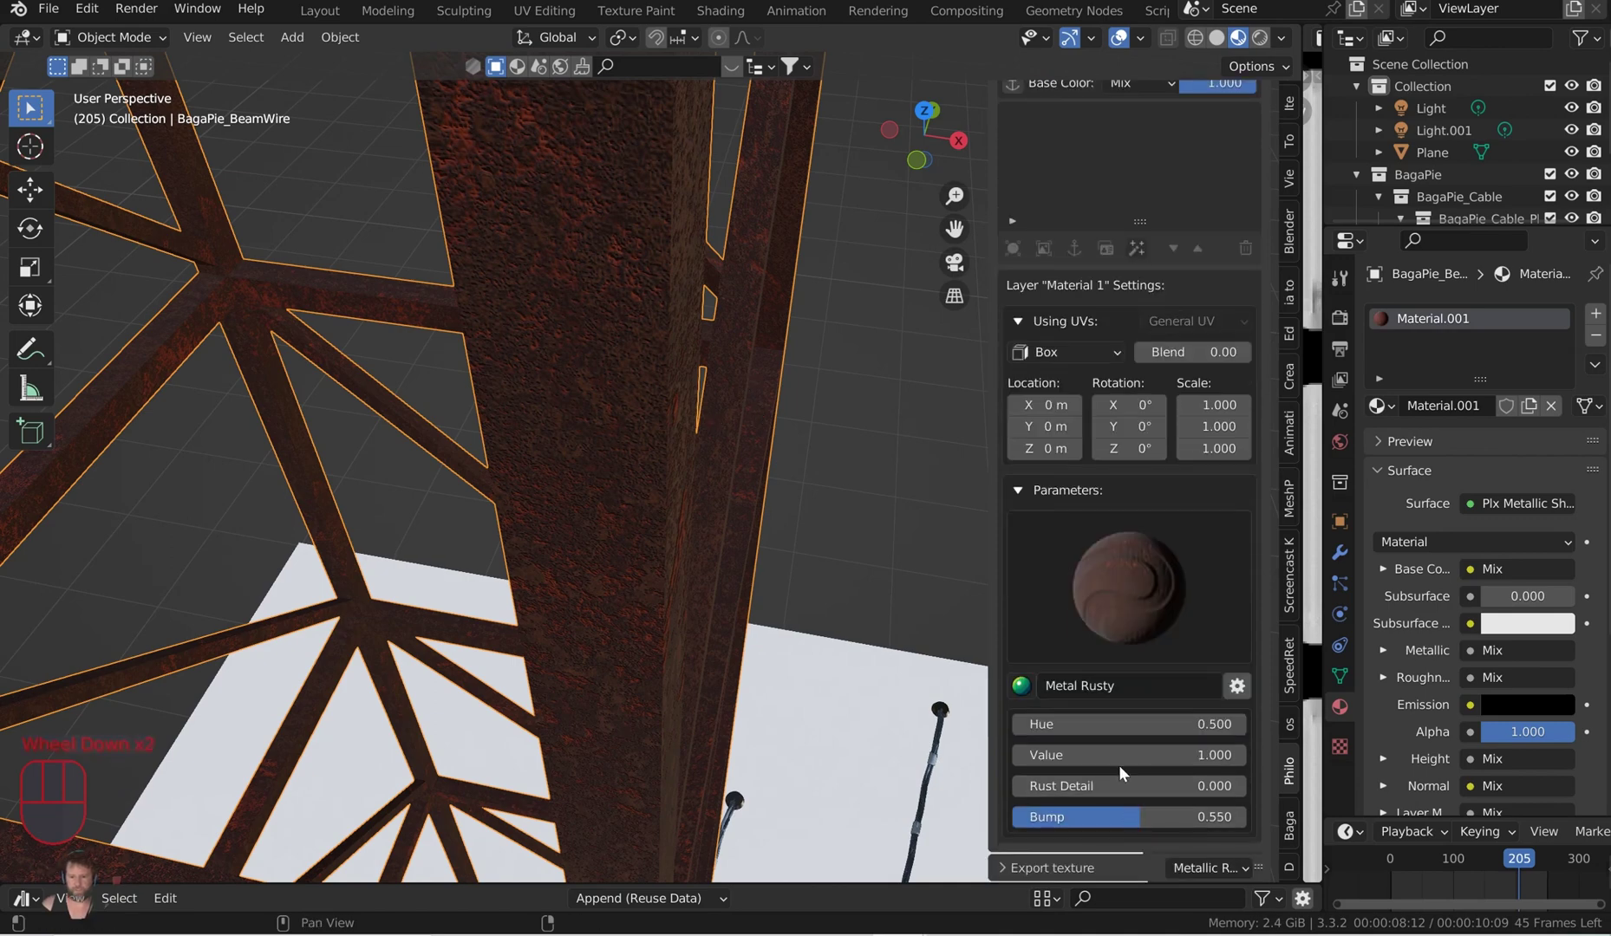
mouse_move(1119, 765)
left_mouse_down()
mouse_move(1085, 765)
mouse_move(1113, 786)
mouse_move(1304, 785)
mouse_move(1107, 785)
left_mouse_up()
left_click(1238, 755)
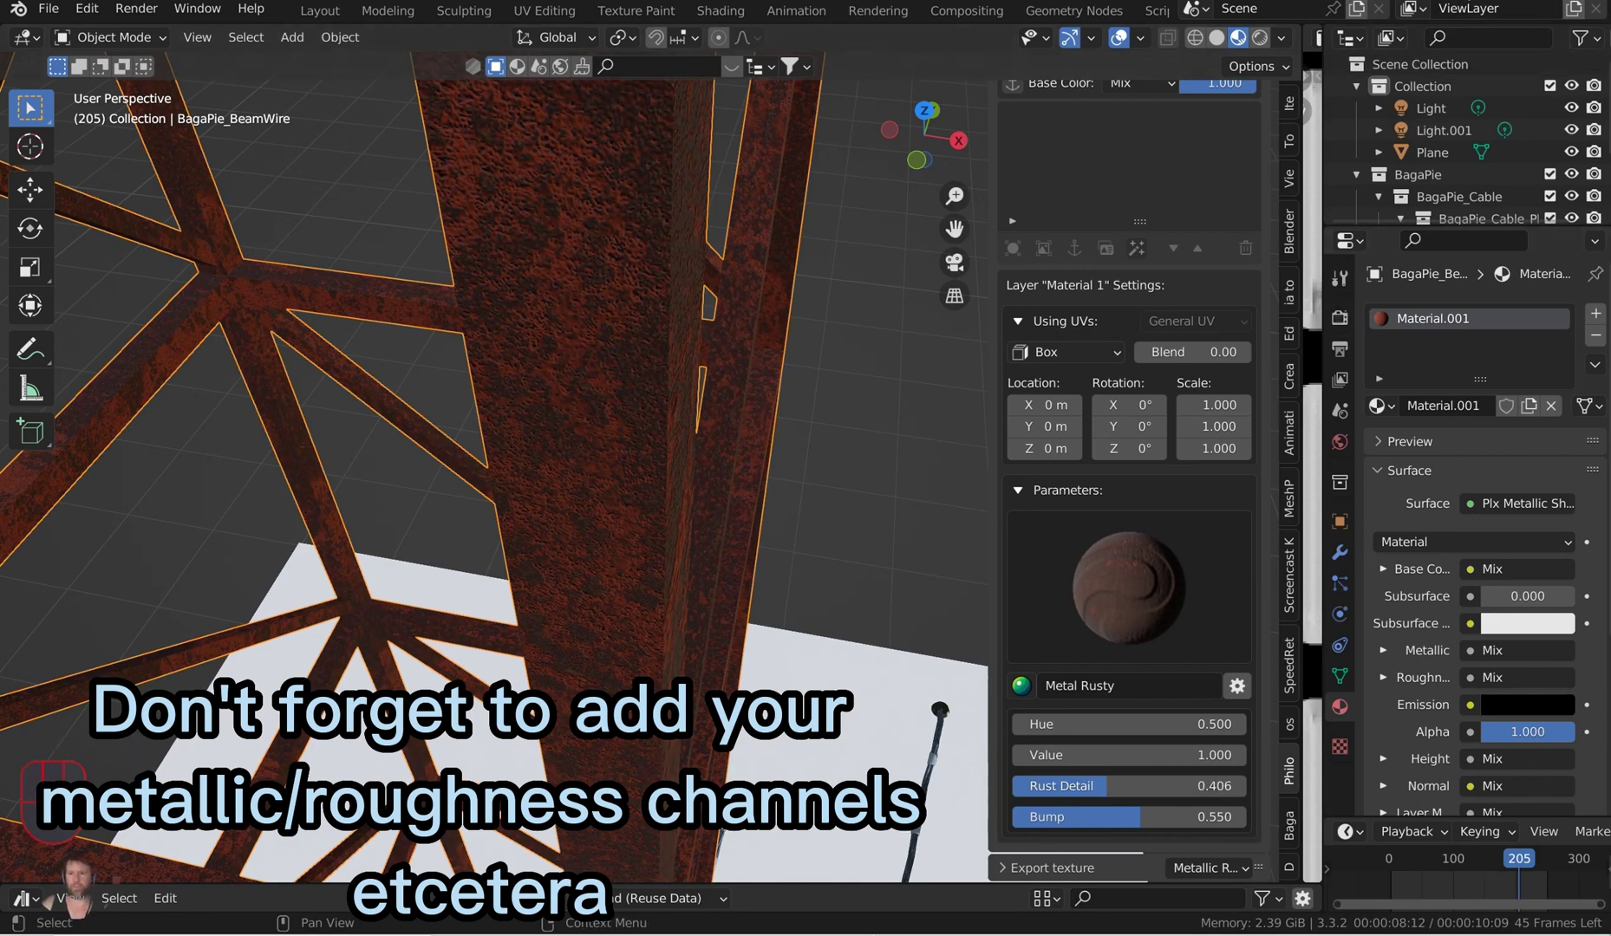
Examine the rust texture on the tower's beams up close and from different angles.
middle_click_drag(767, 354, 697, 365)
scroll(696, 363, "down", 4)
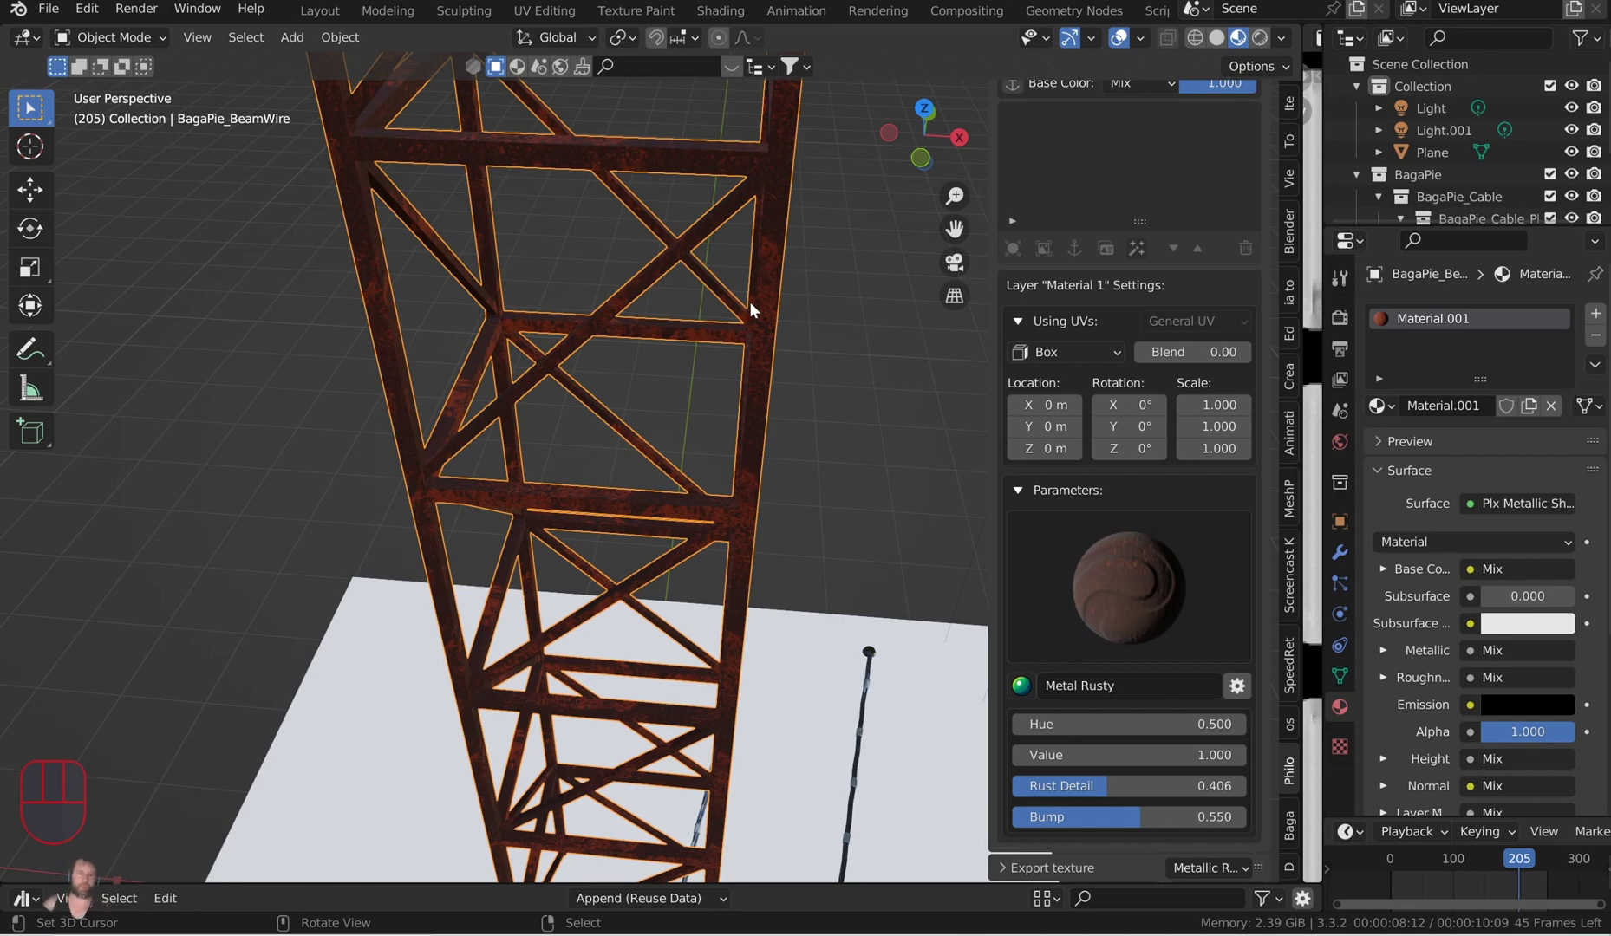
middle_click_drag(749, 301, 691, 337)
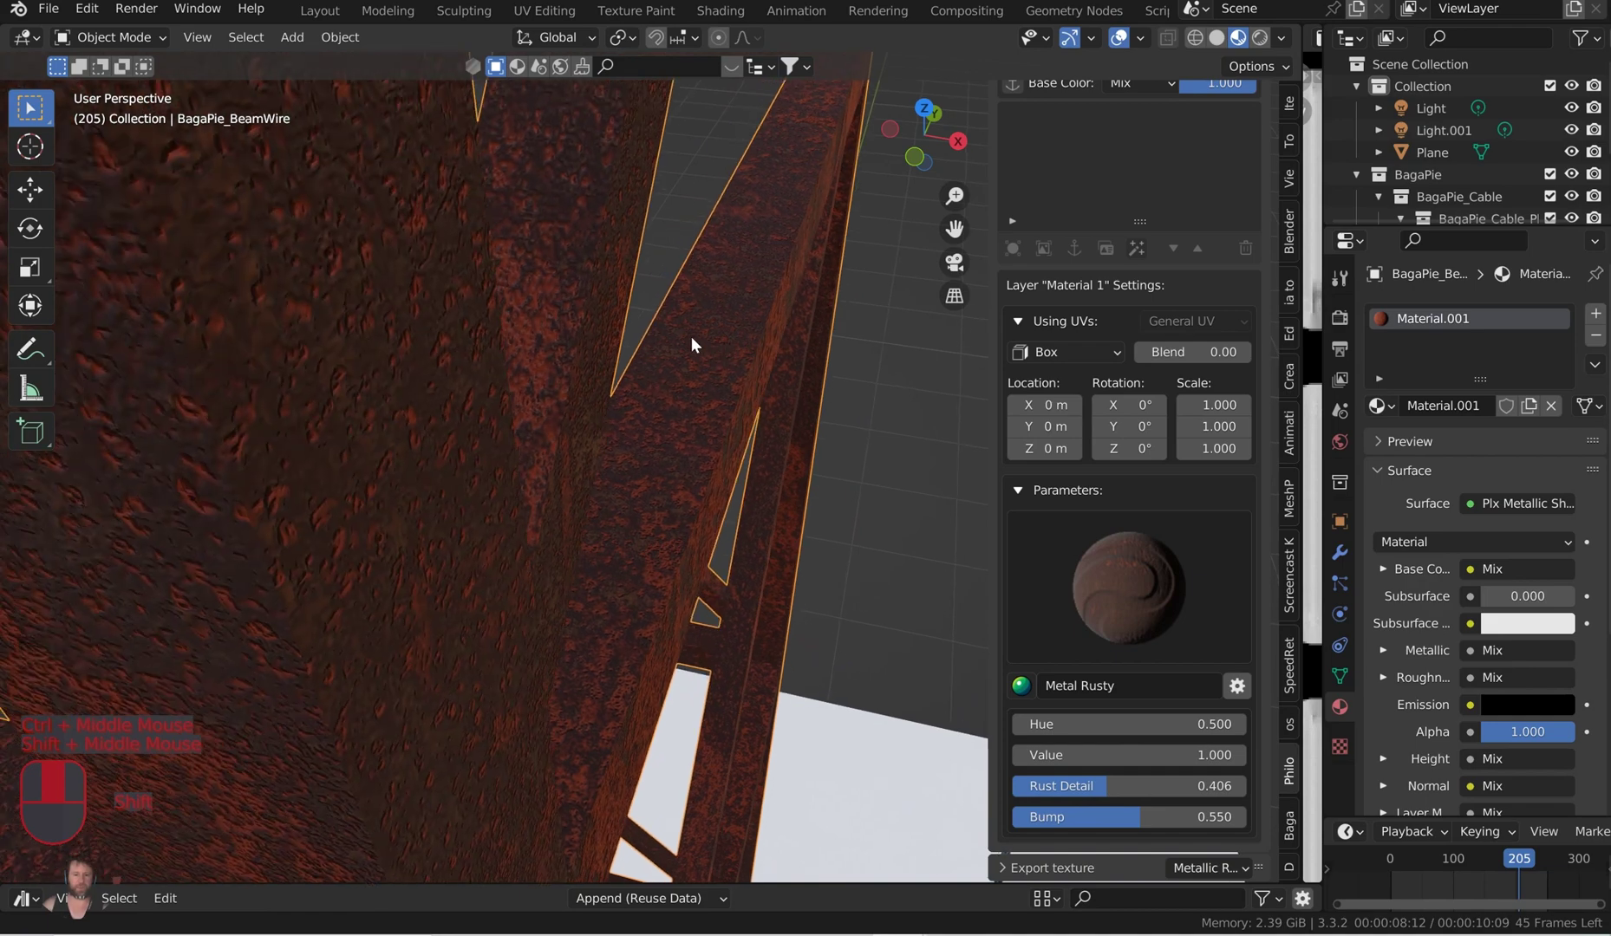
scroll(692, 338, "down", 4)
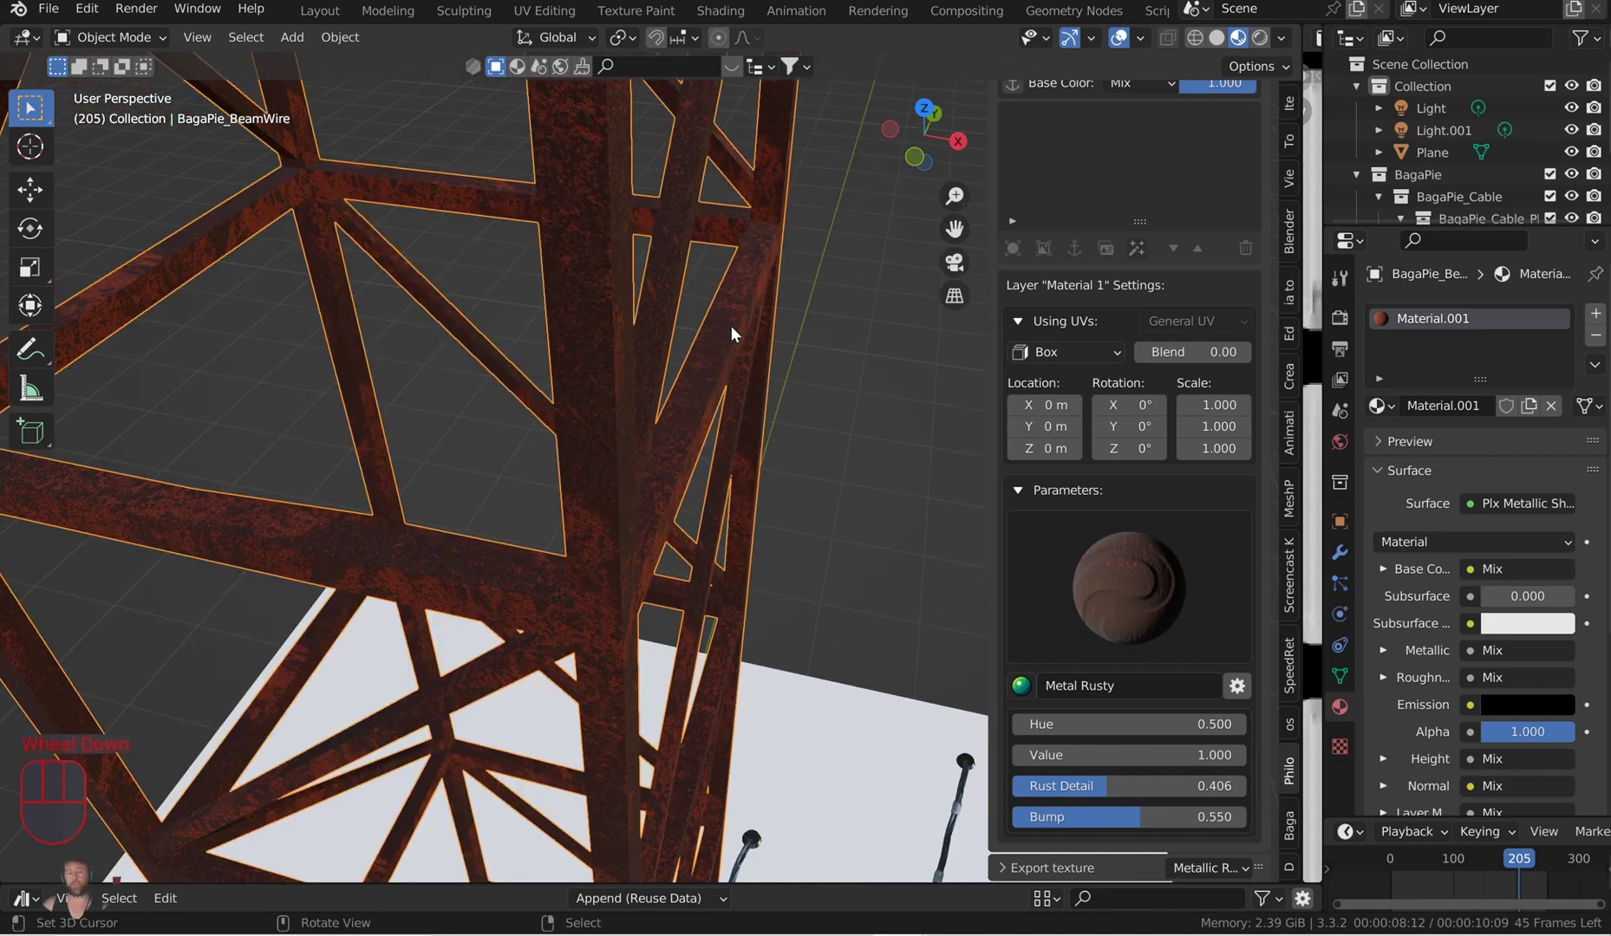
scroll(730, 327, "down", 3)
middle_click_drag(775, 396, 788, 382)
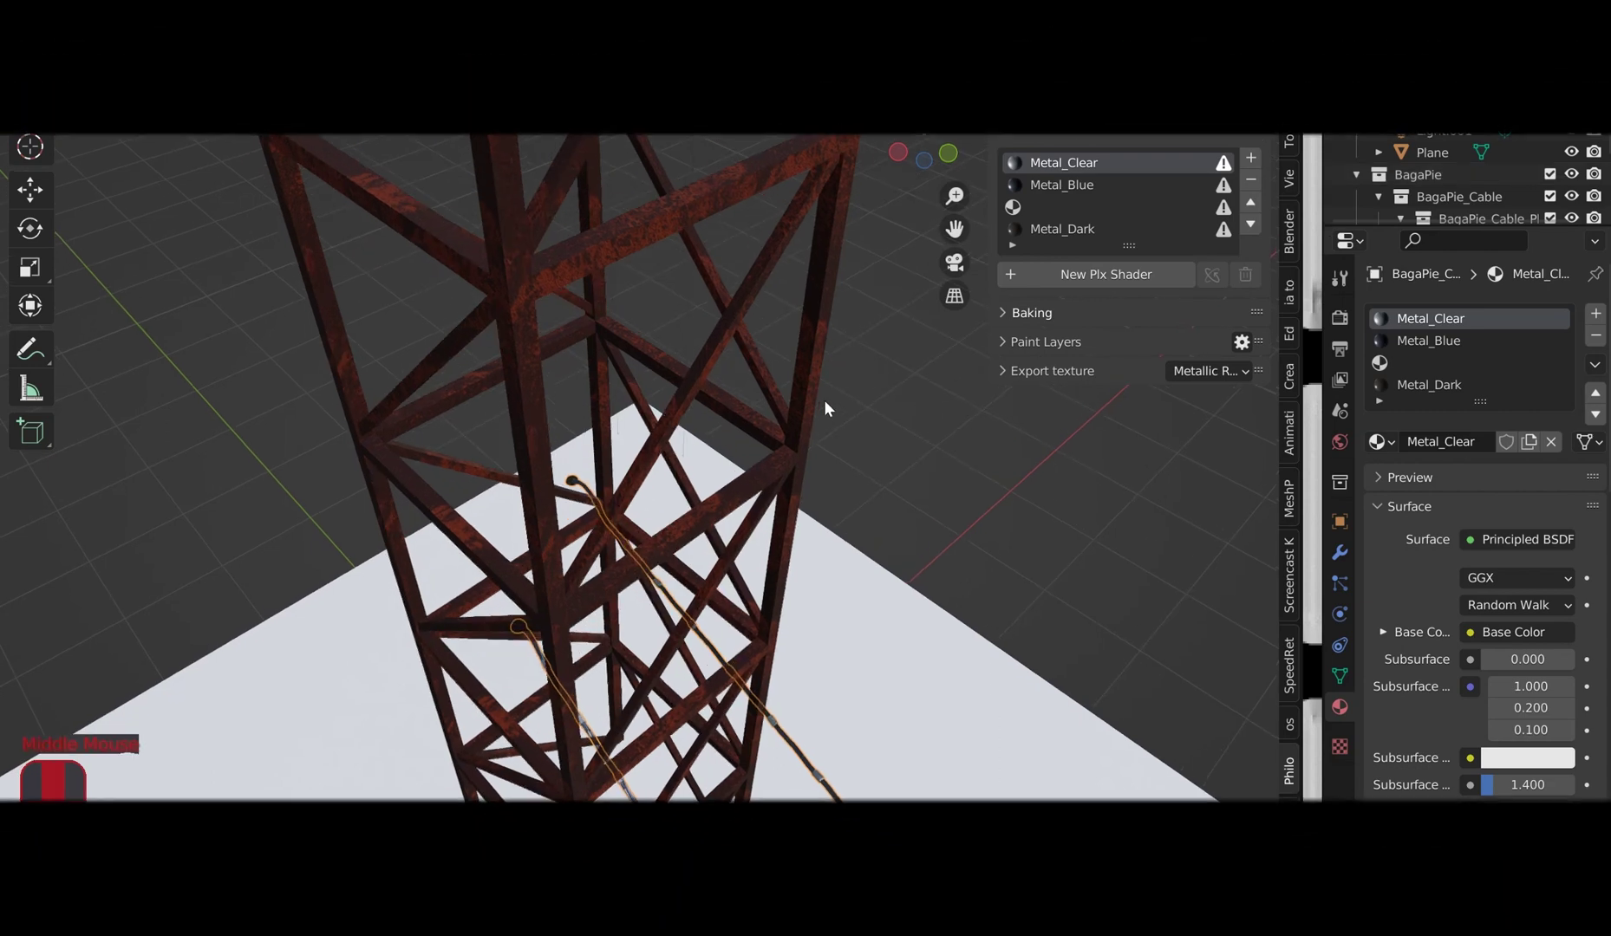
middle_click_drag(822, 400, 822, 347)
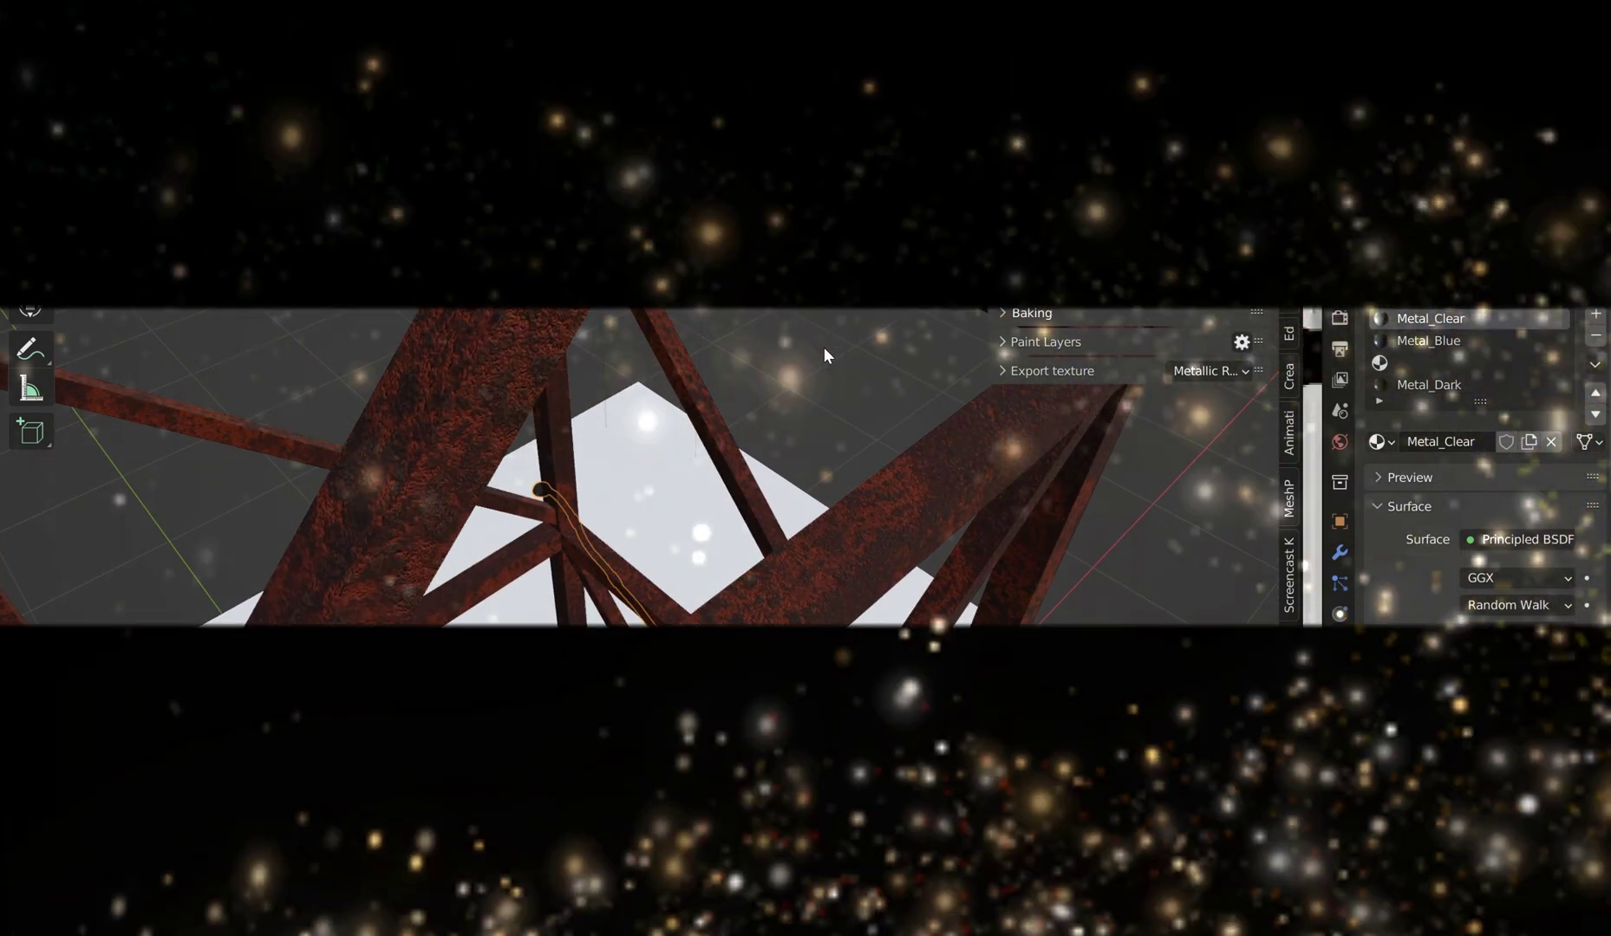